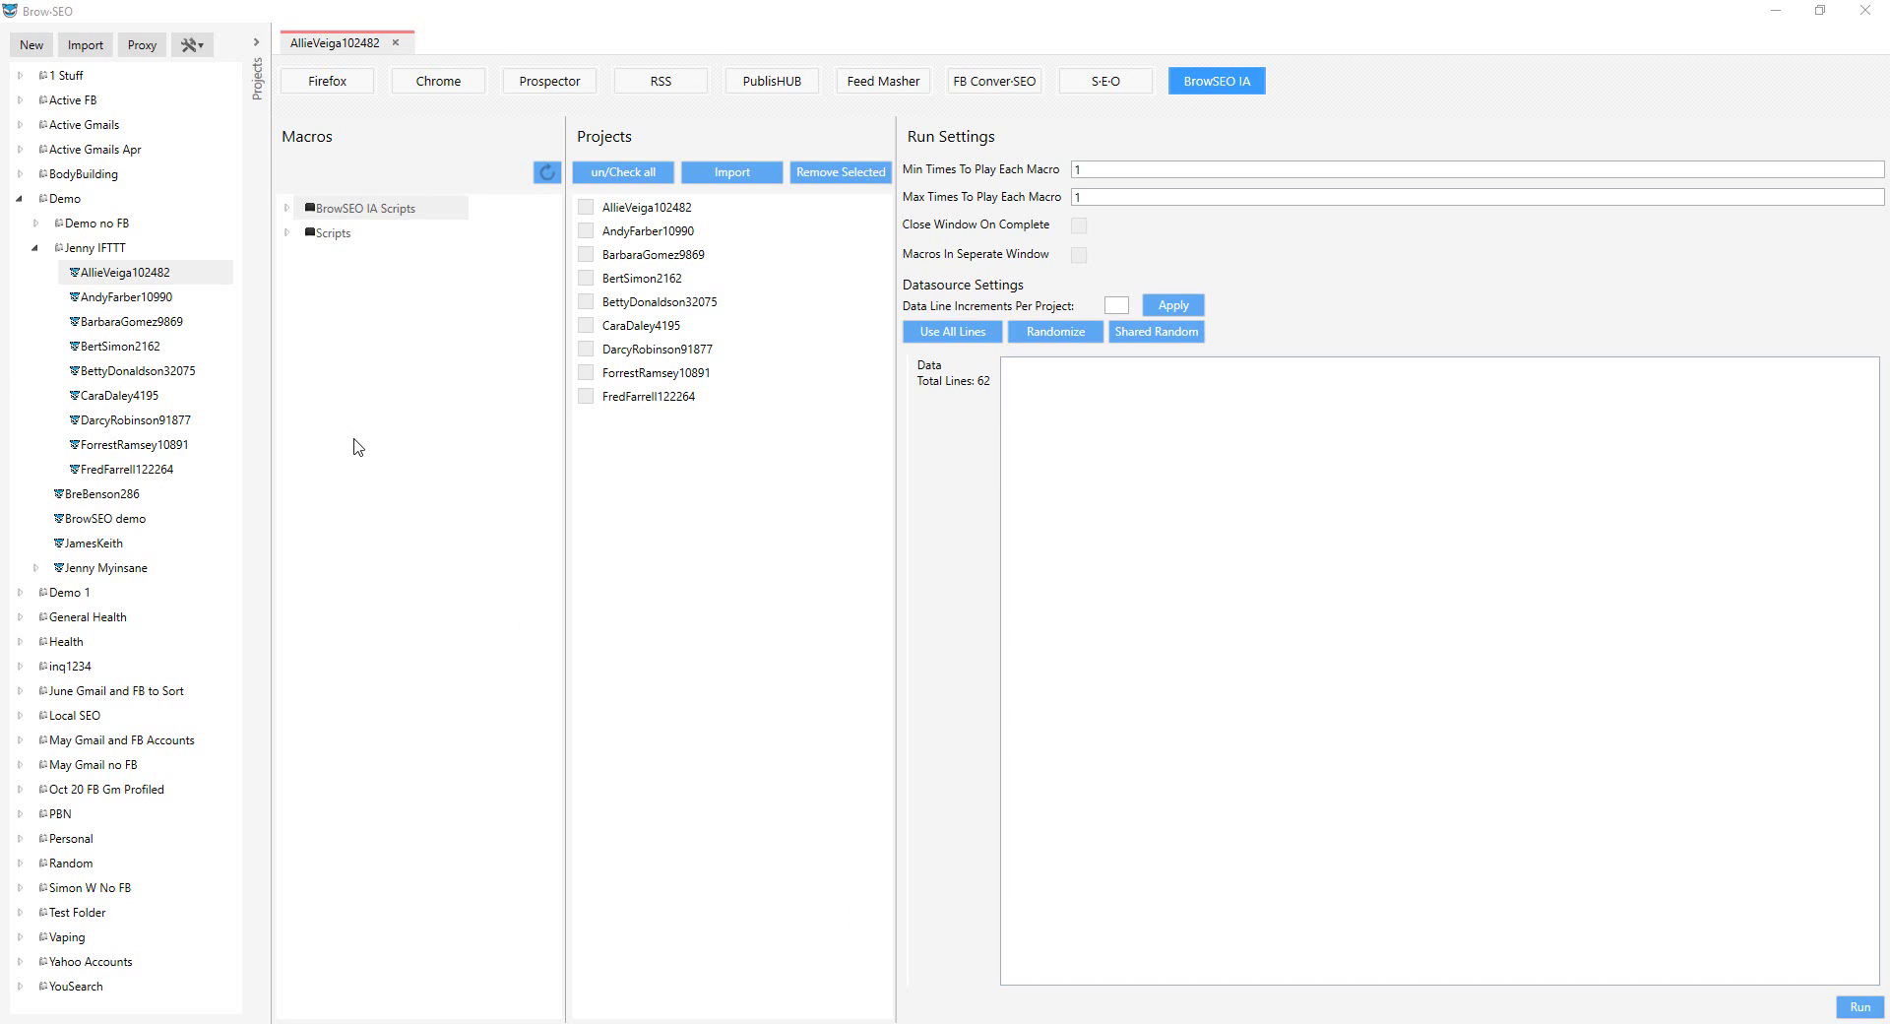
Step: Select the Facebook macro FB Join Goups By KW.iim and paste the bodybuilding keyword list into the datasource
click(286, 233)
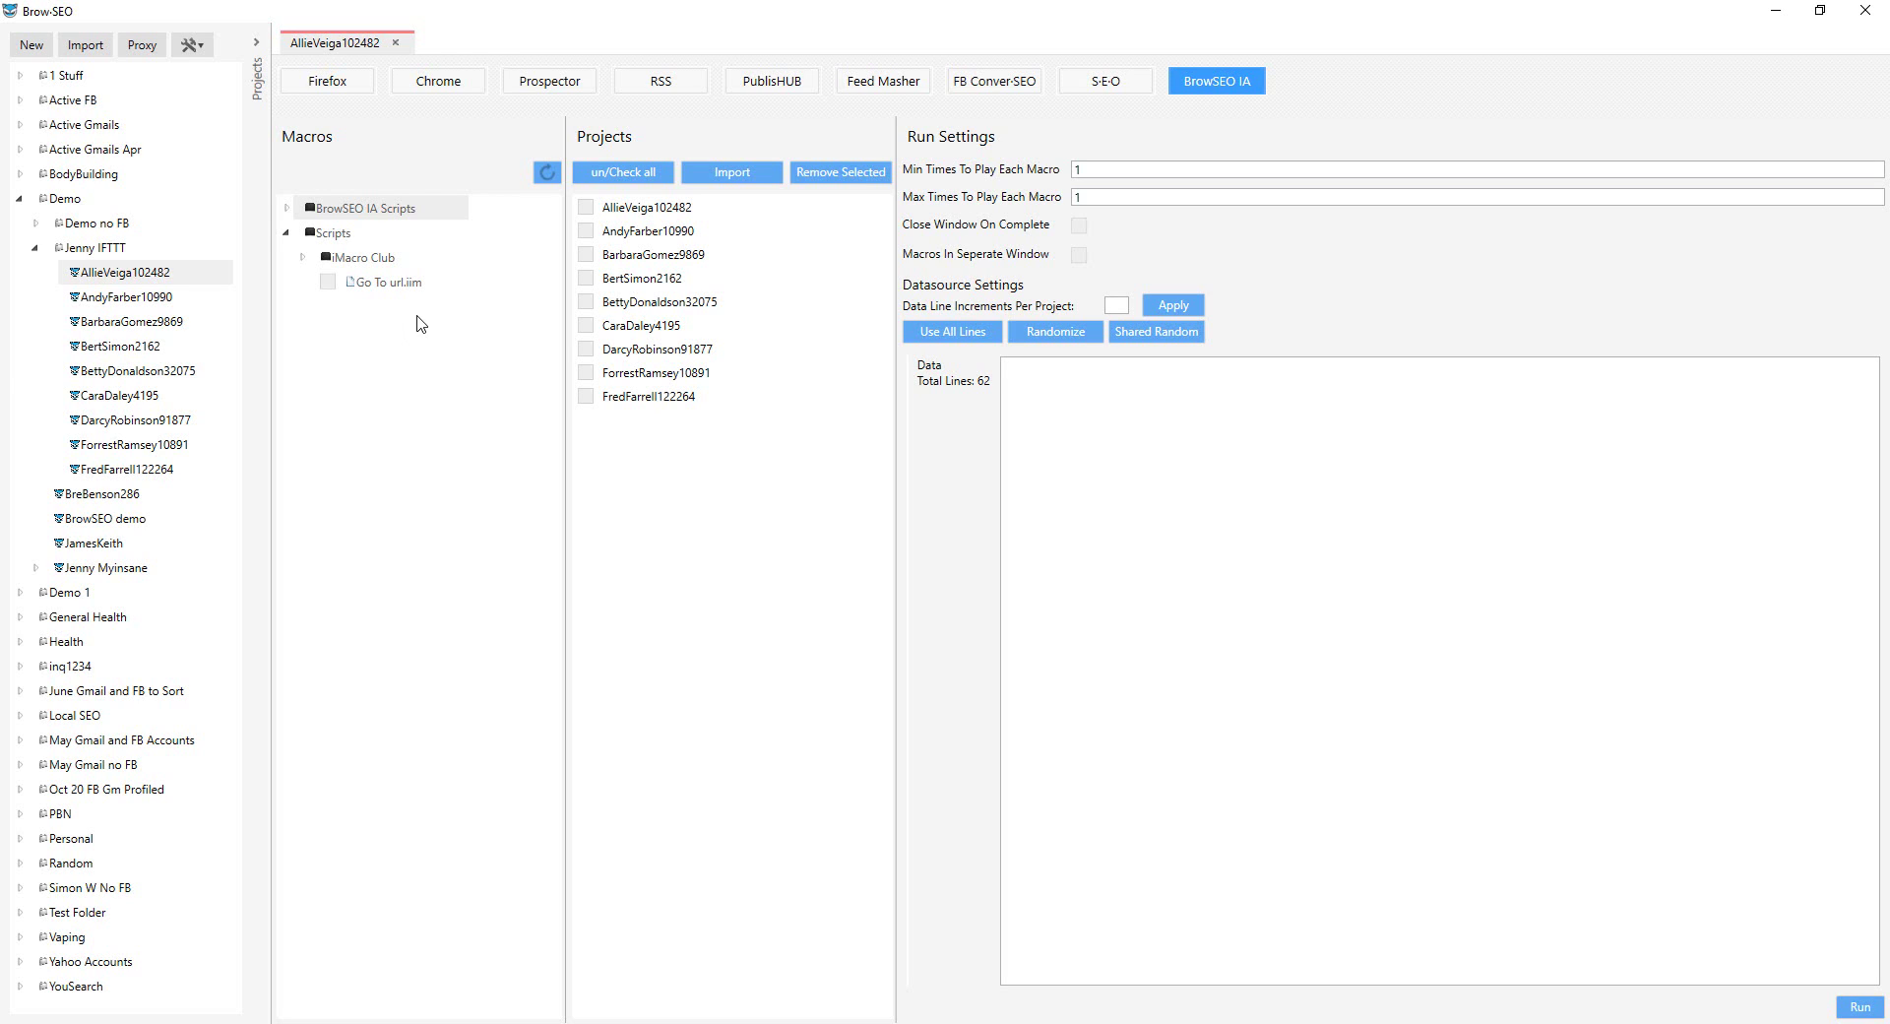
click(287, 208)
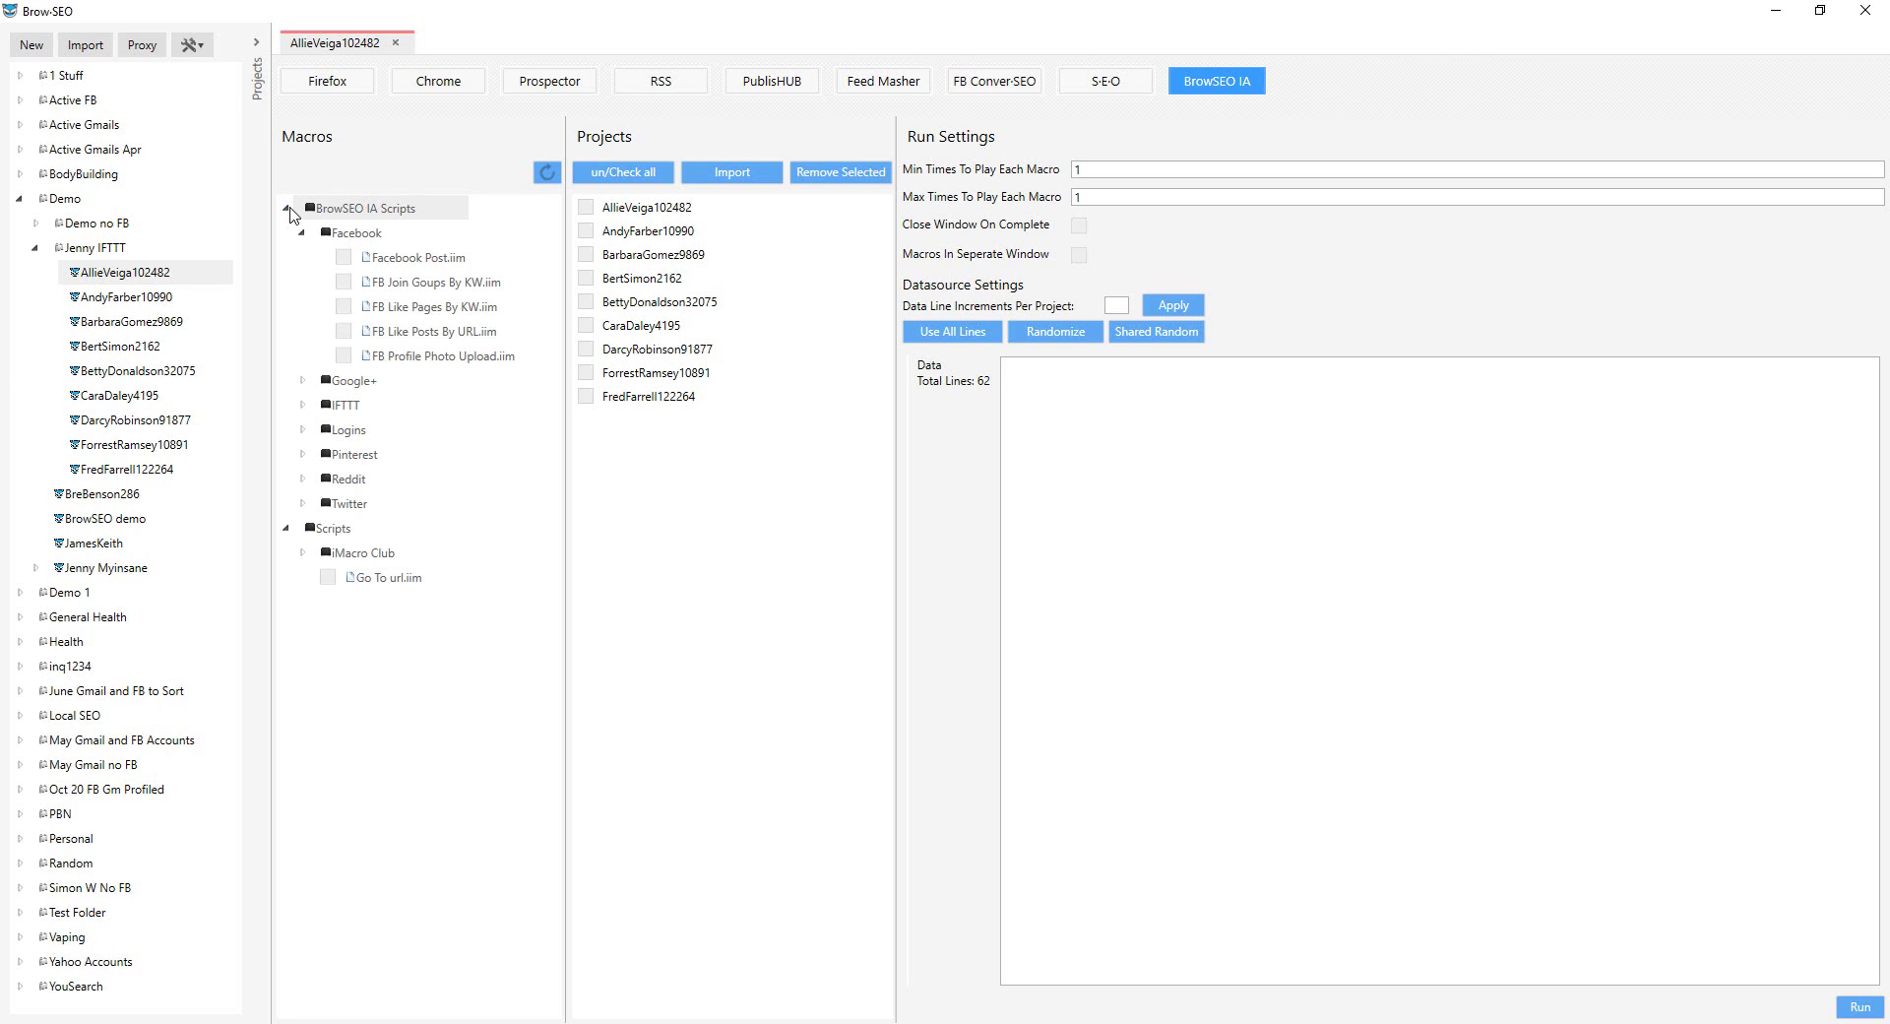
click(345, 283)
click(1048, 425)
key(ctrl+v)
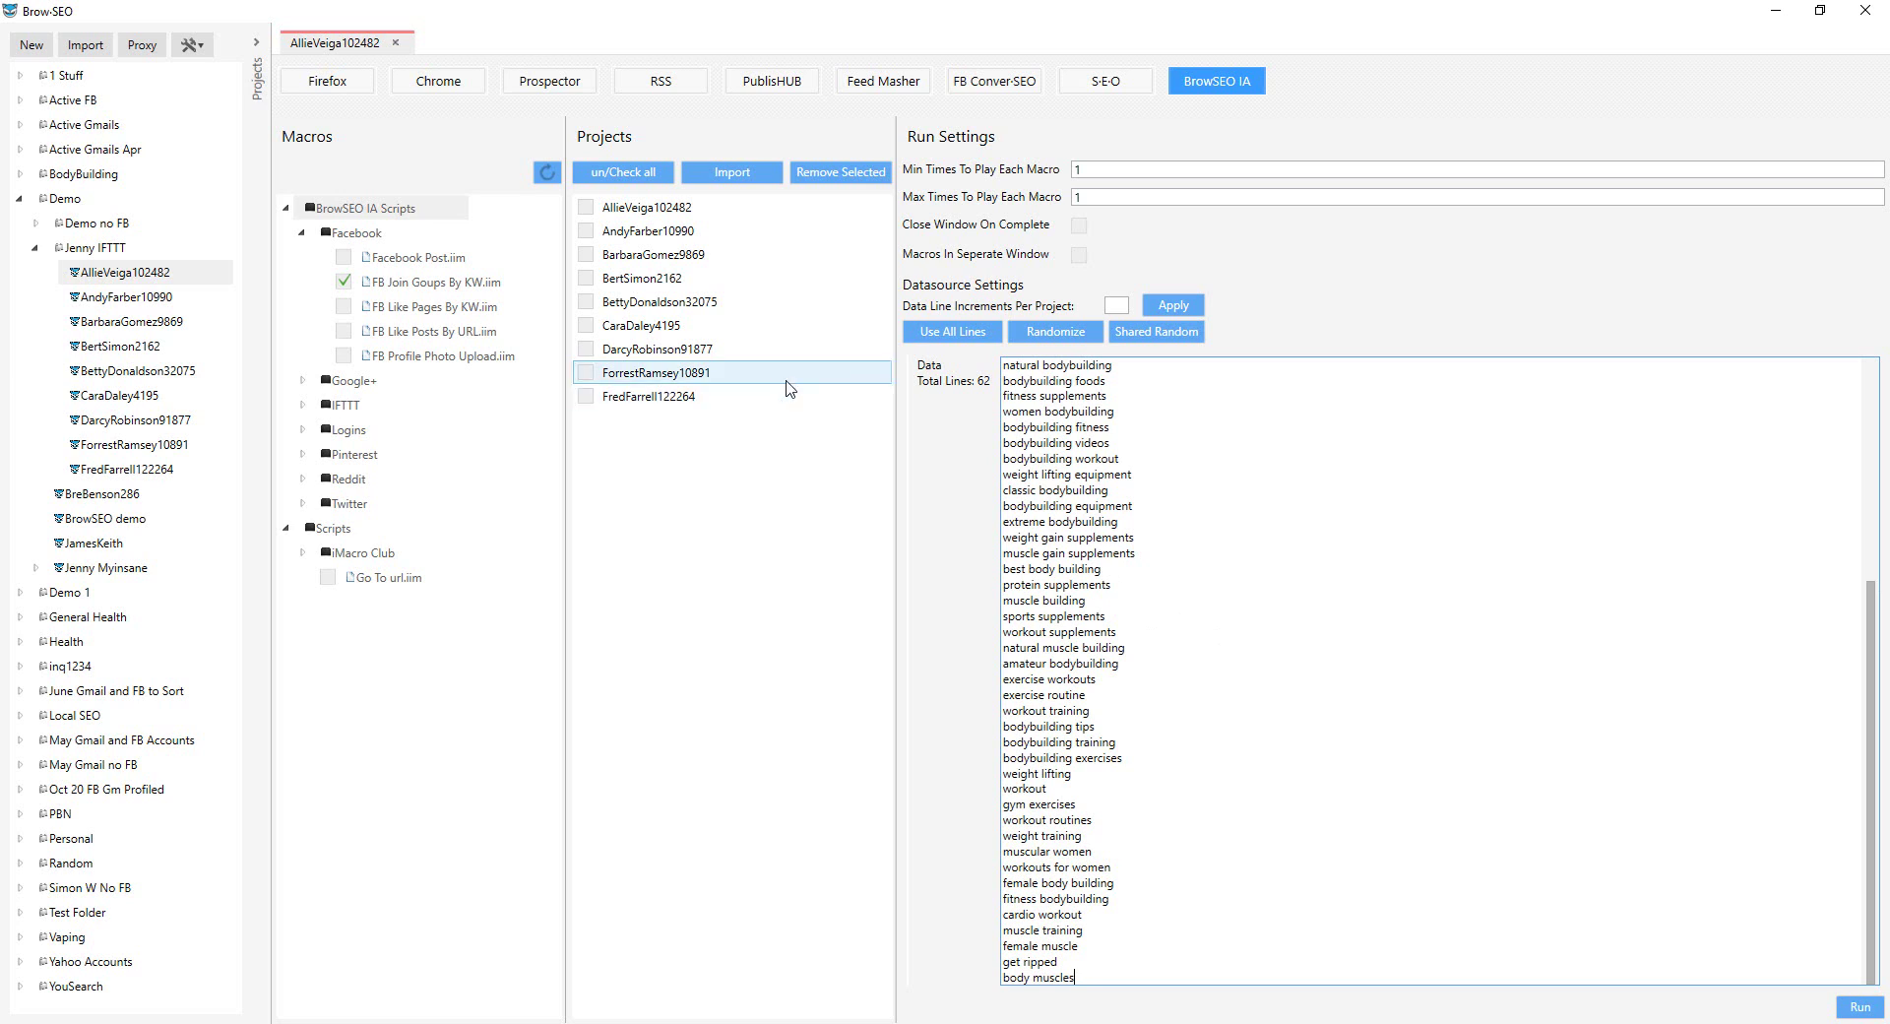
Step: Select all projects and apply a data line increment of 1 per project
click(608, 177)
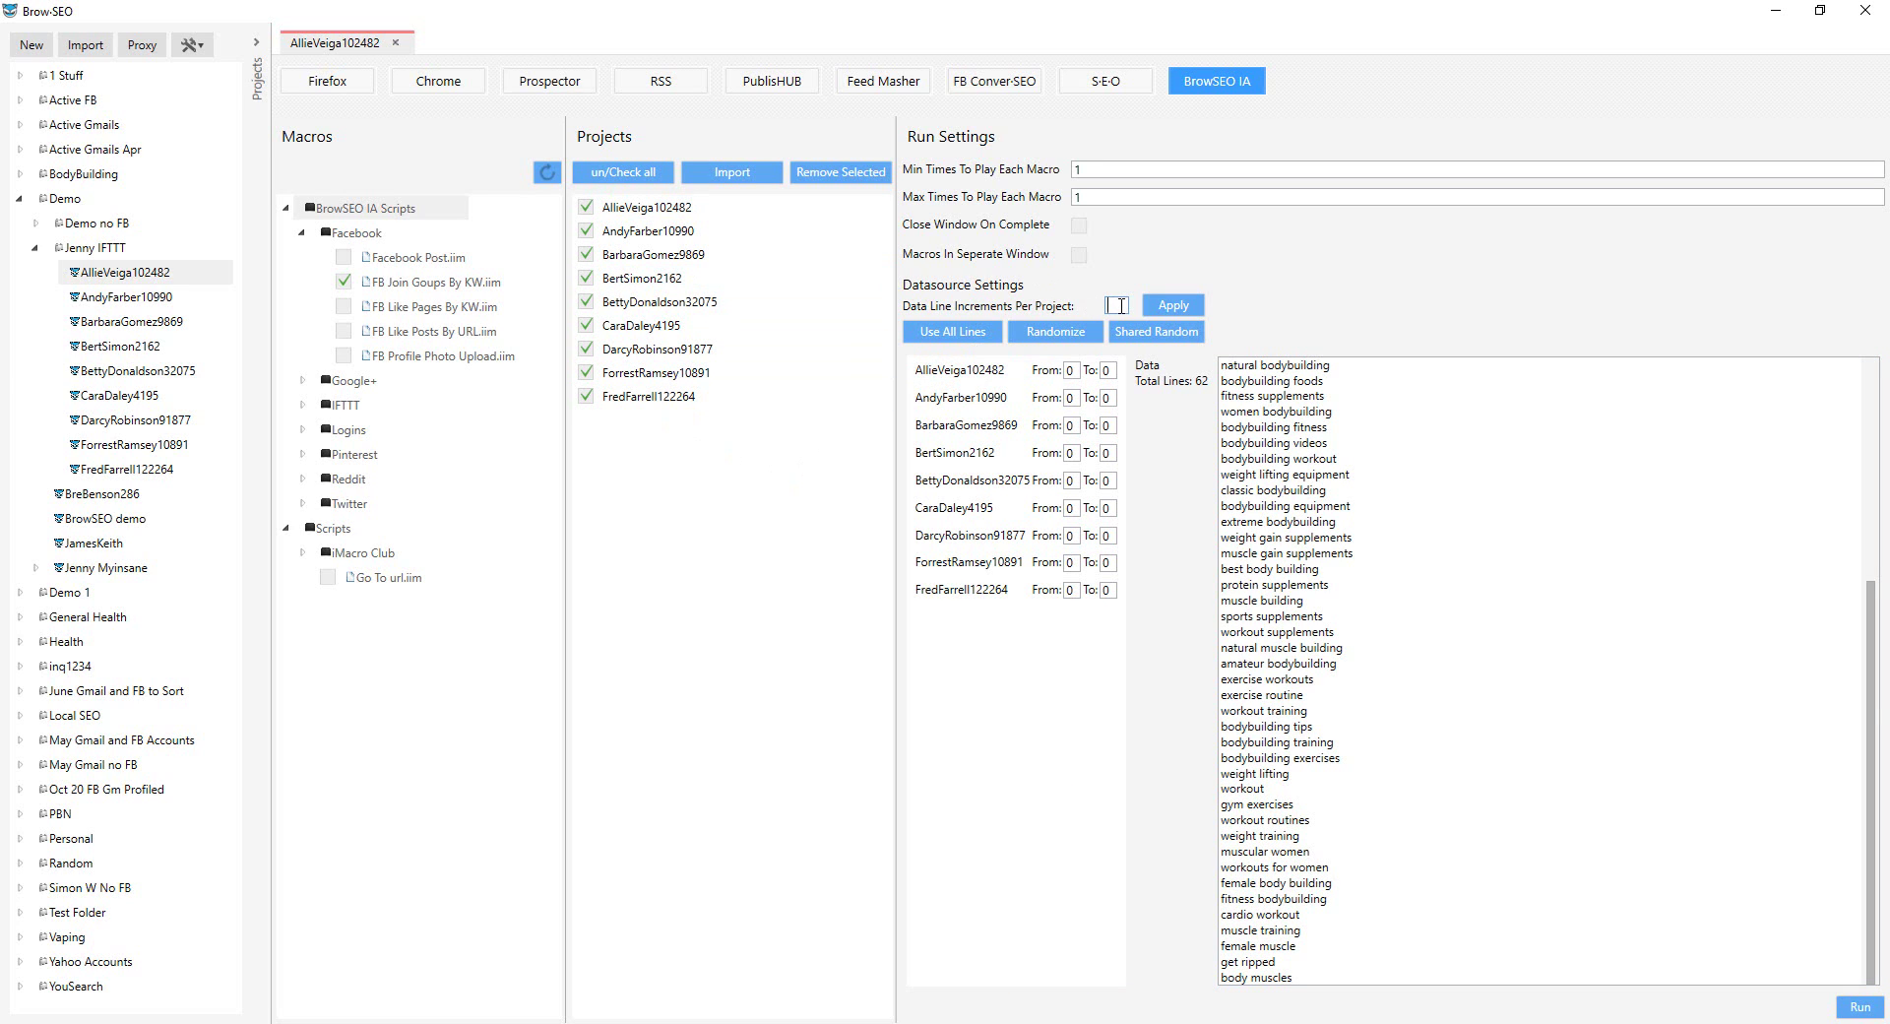
click(1181, 308)
scroll(1255, 384, up, 7)
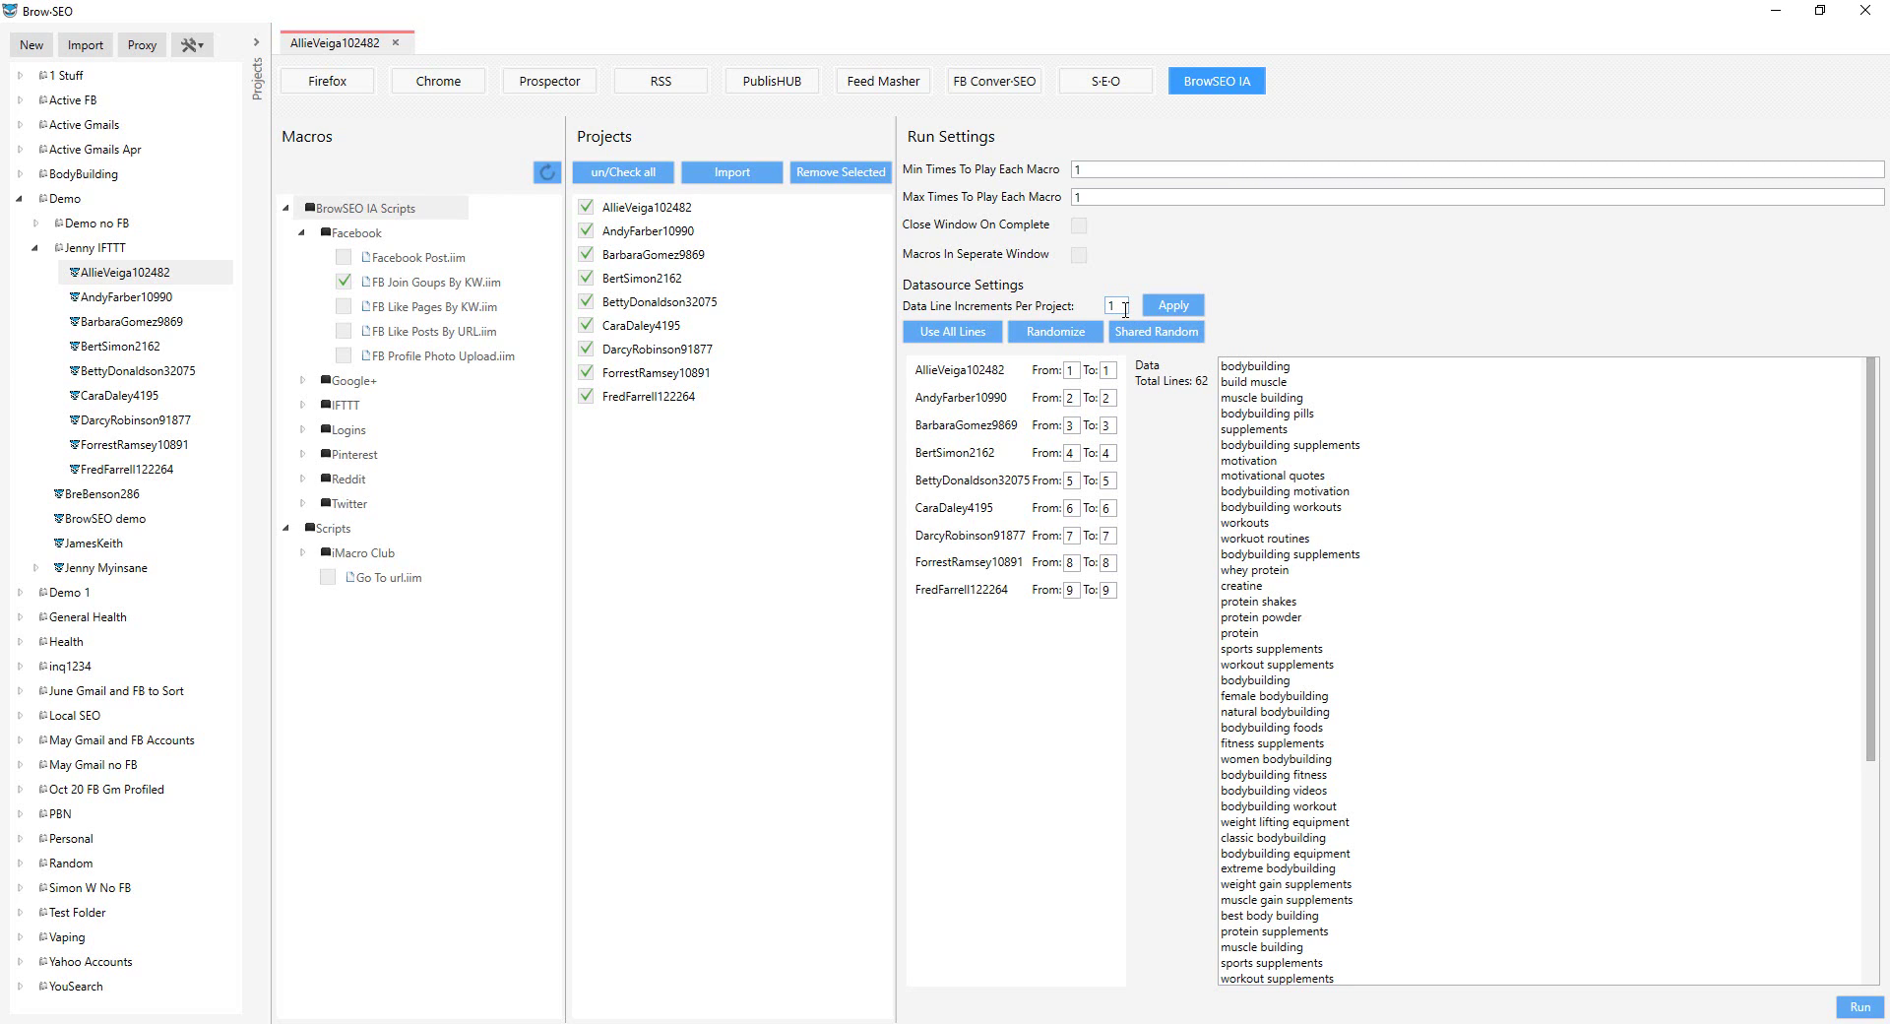
Step: Apply a data line increment of 2 per project, followed by an increment of 5
drag(1119, 306, 1097, 304)
text(2)
click(1171, 305)
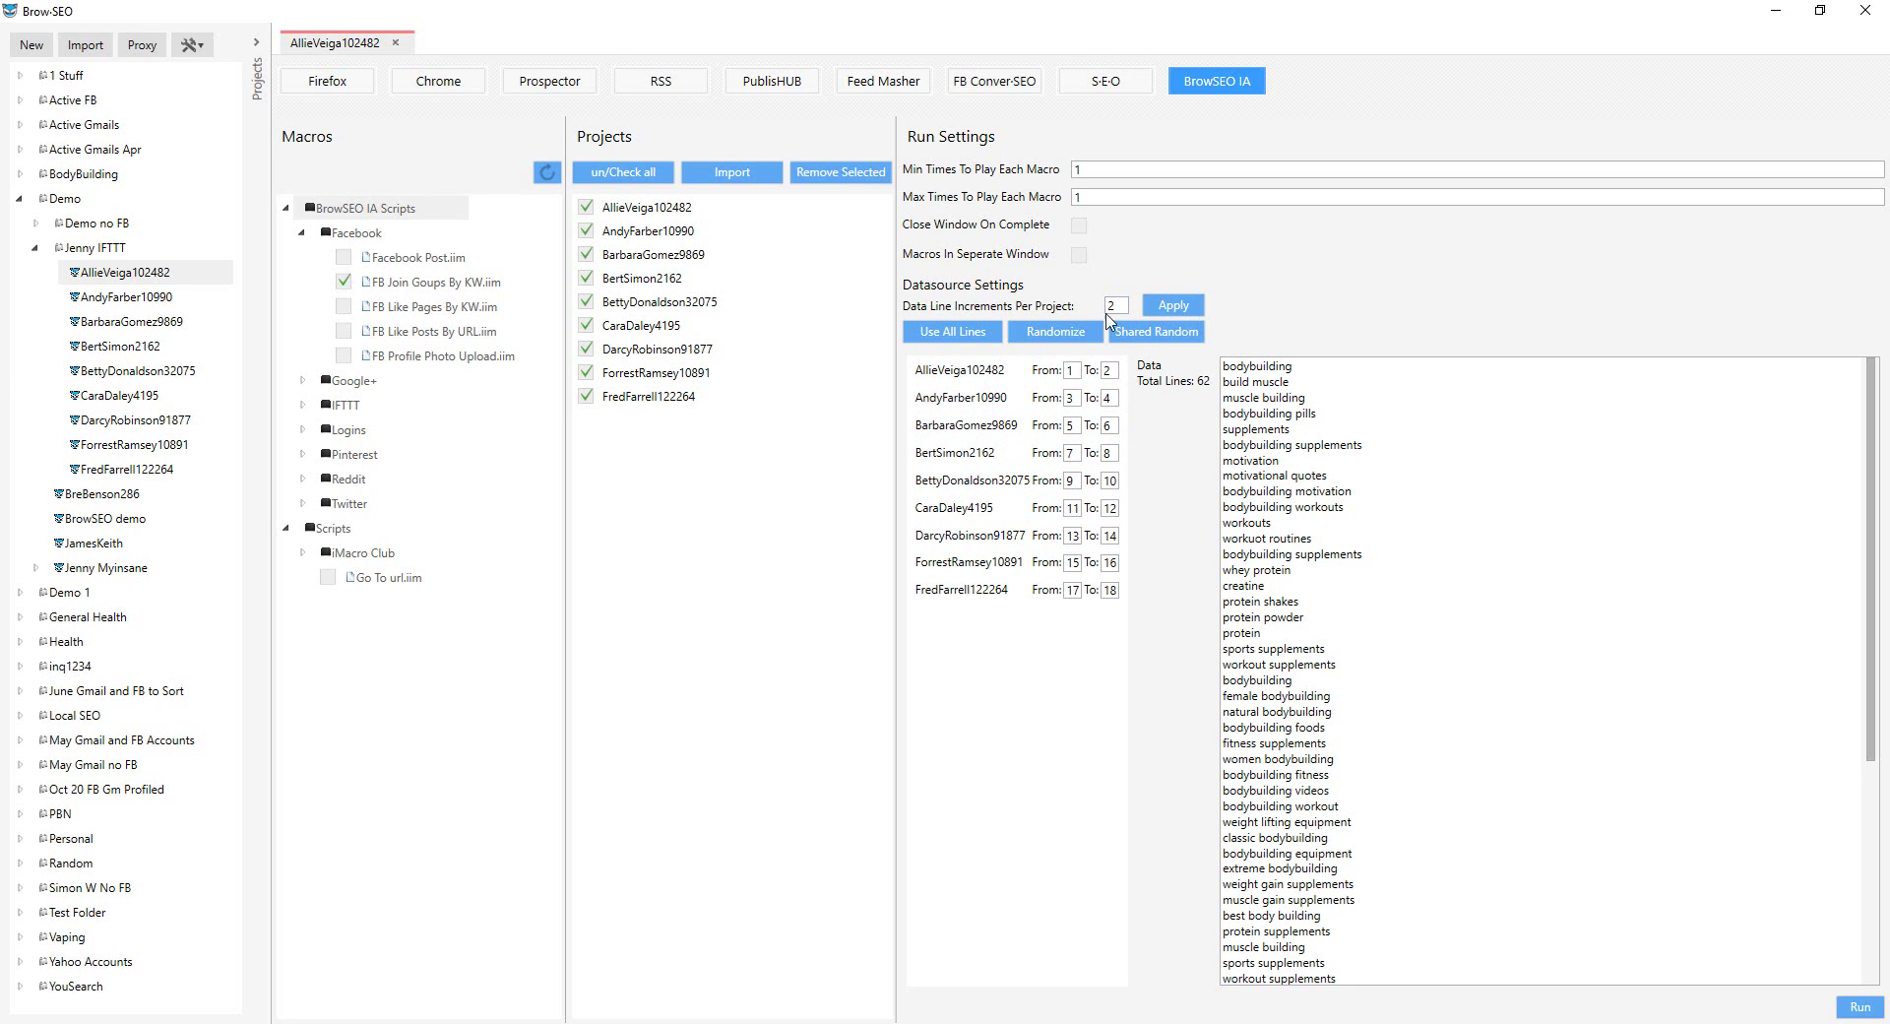
key(BackSpace)
text(5)
click(1169, 308)
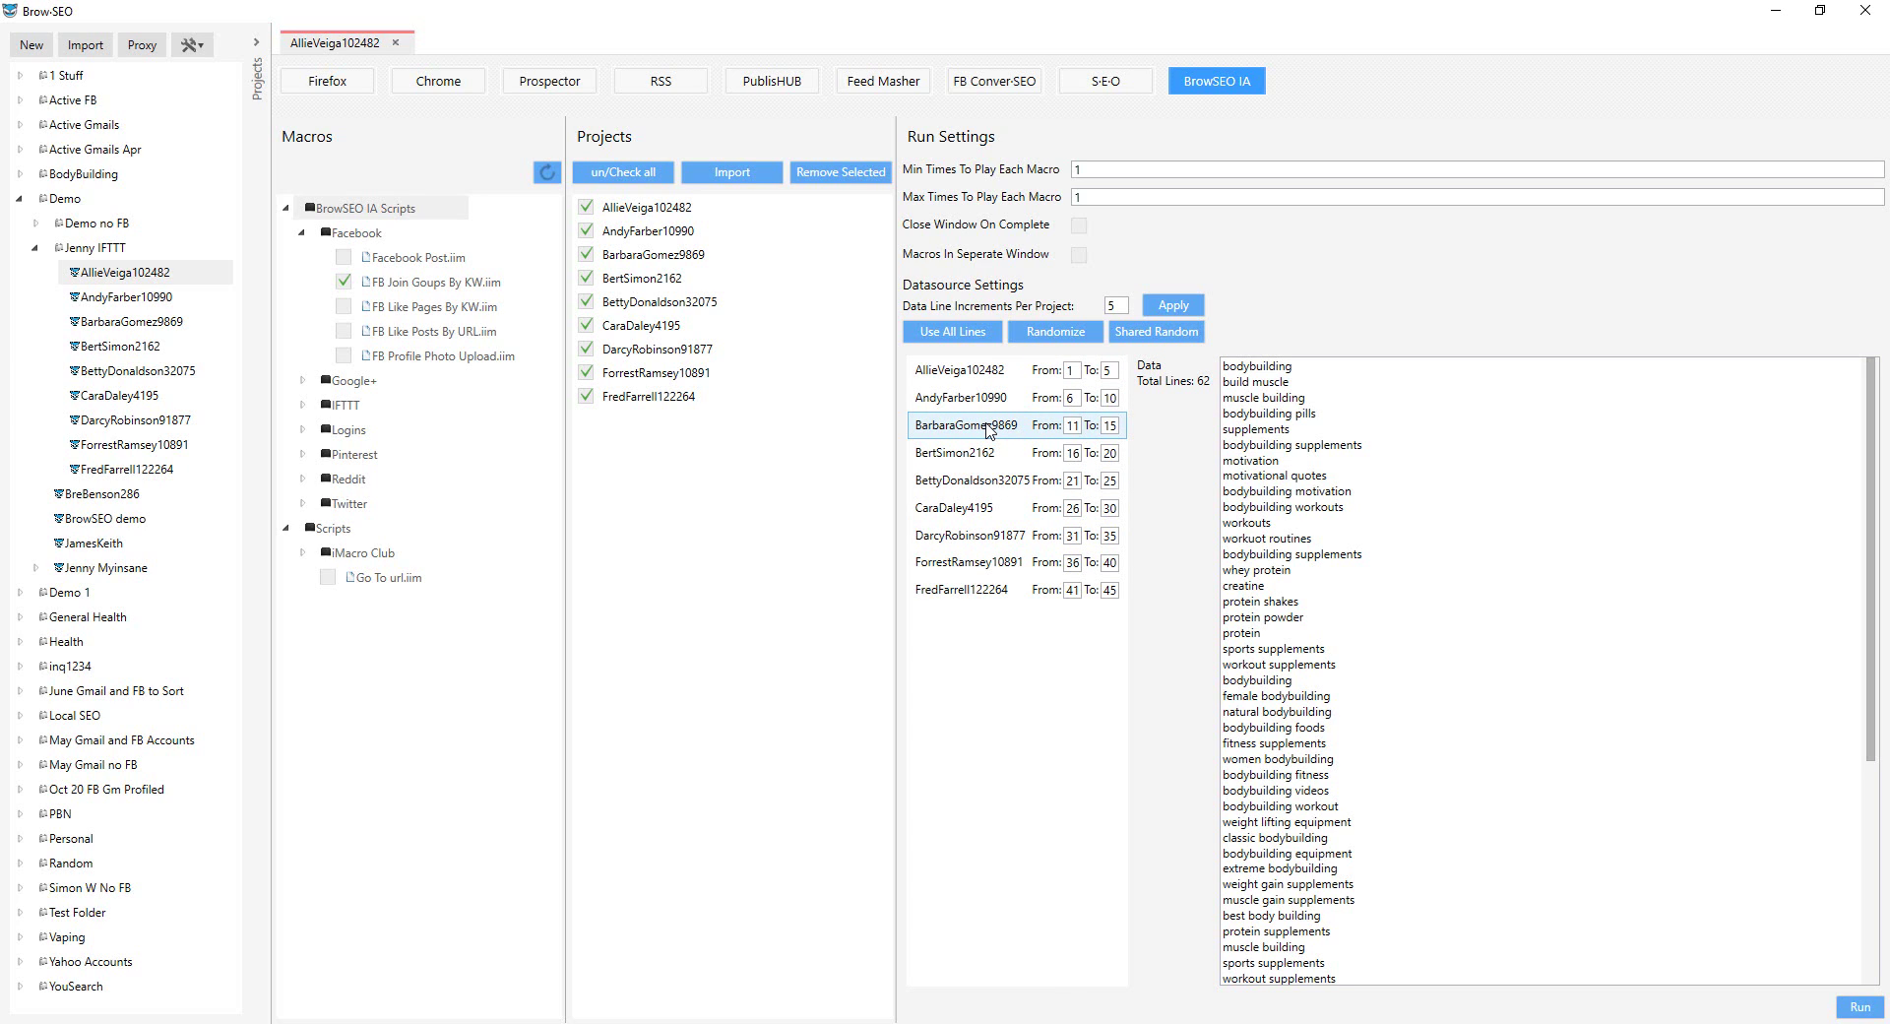
Step: Set the maximum times to play each macro to 5, and reset it to 1
double_click(1112, 306)
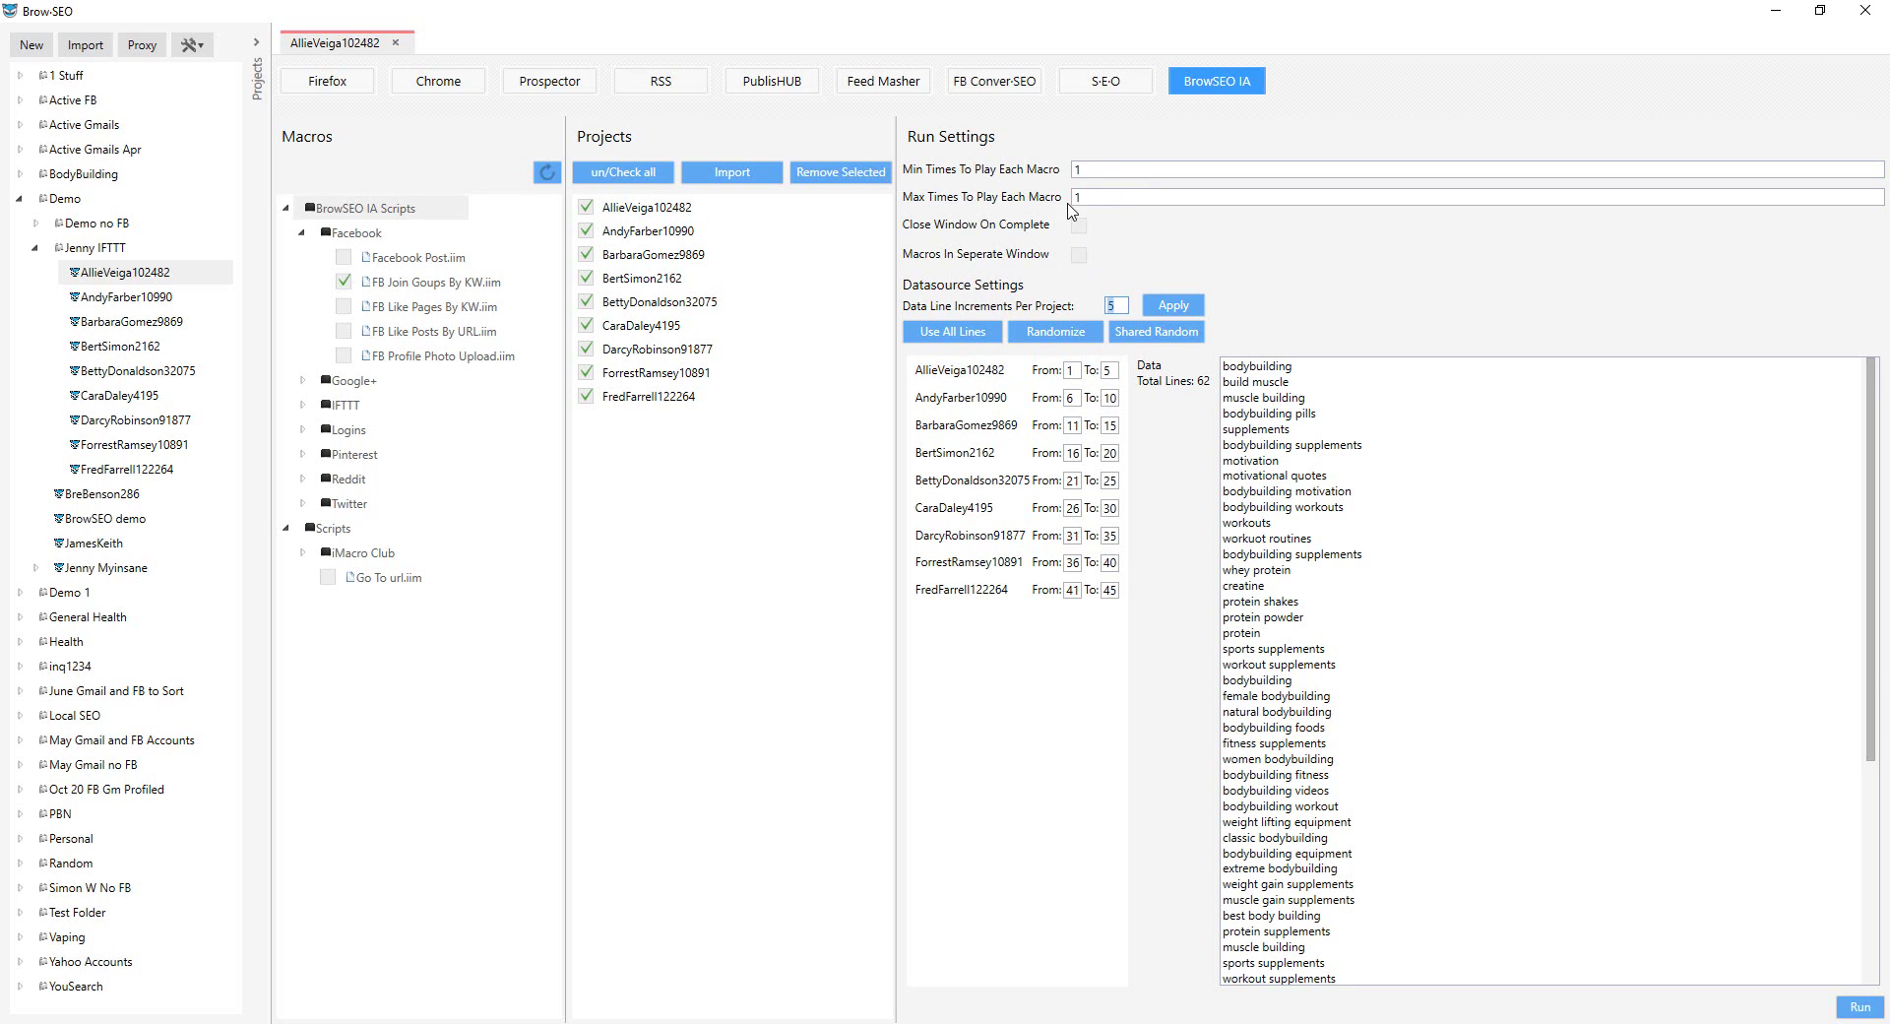
drag(1102, 201, 1051, 200)
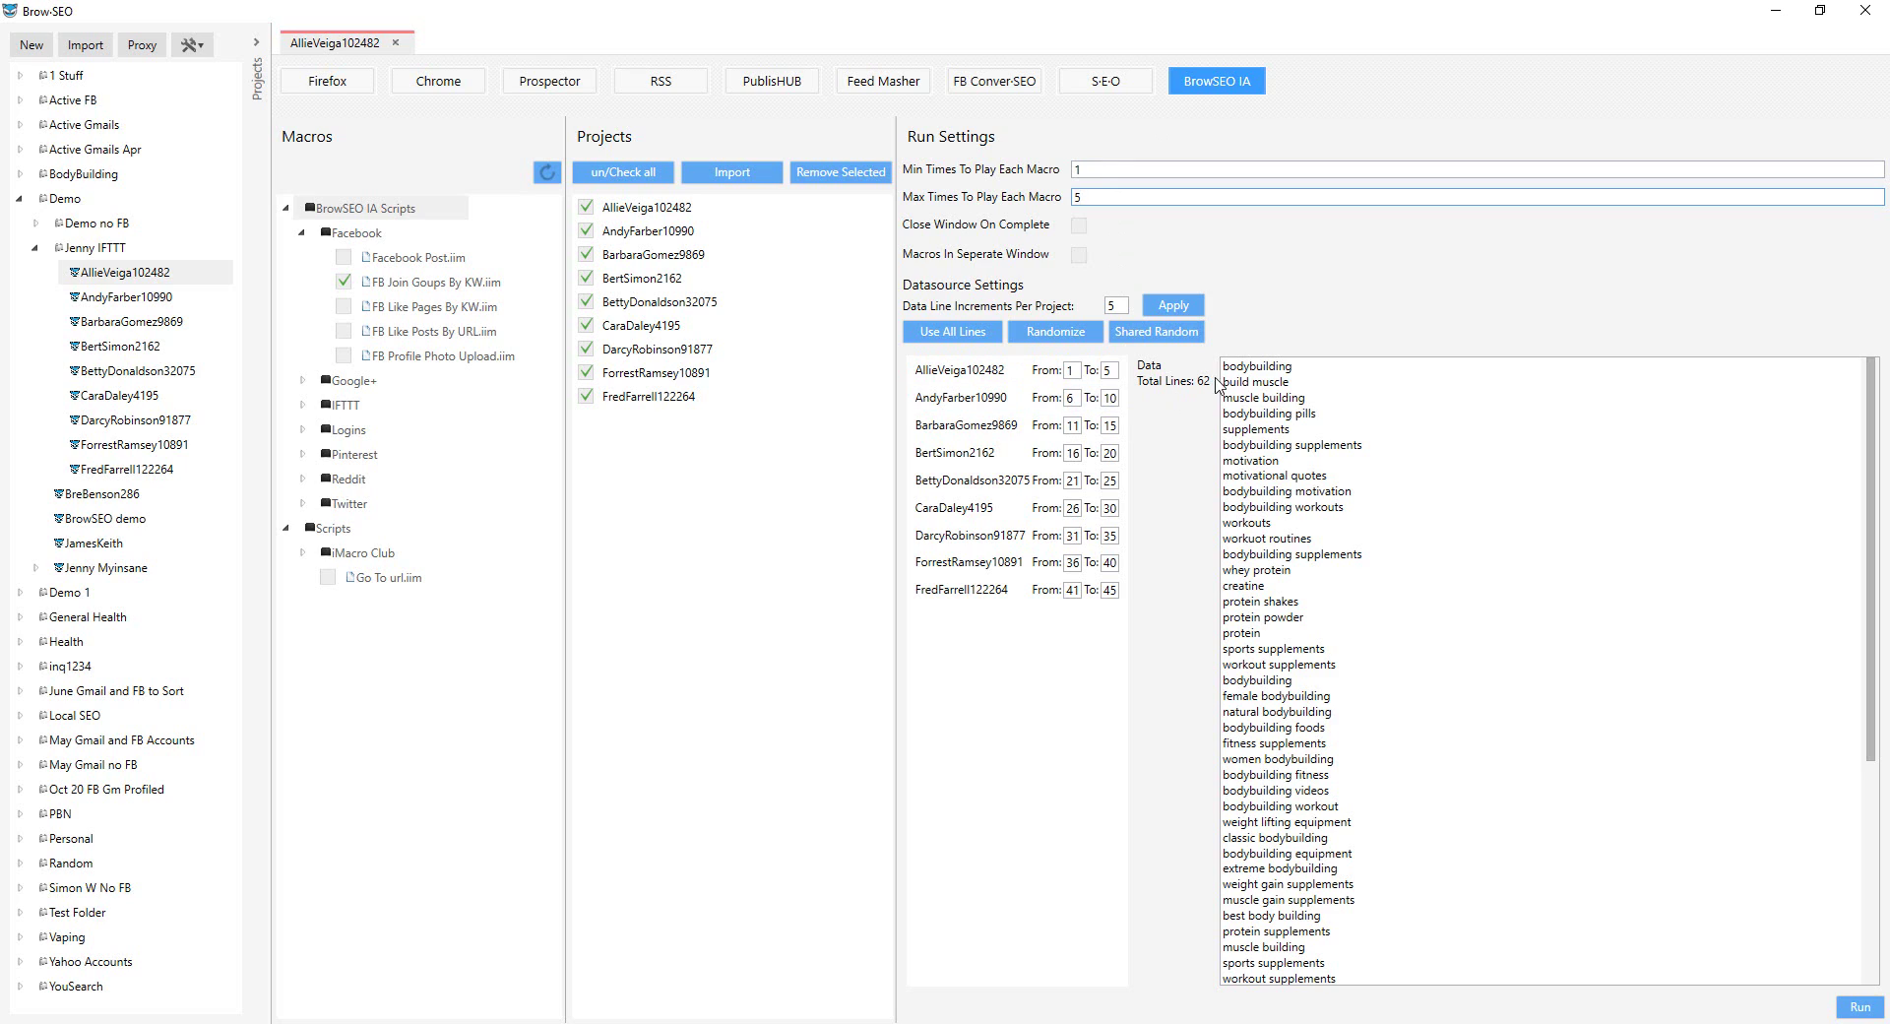
drag(1095, 196, 992, 199)
Step: Apply a data line increment of 1 per project and run the group-joining macro on the selected projects
drag(1115, 305, 1044, 311)
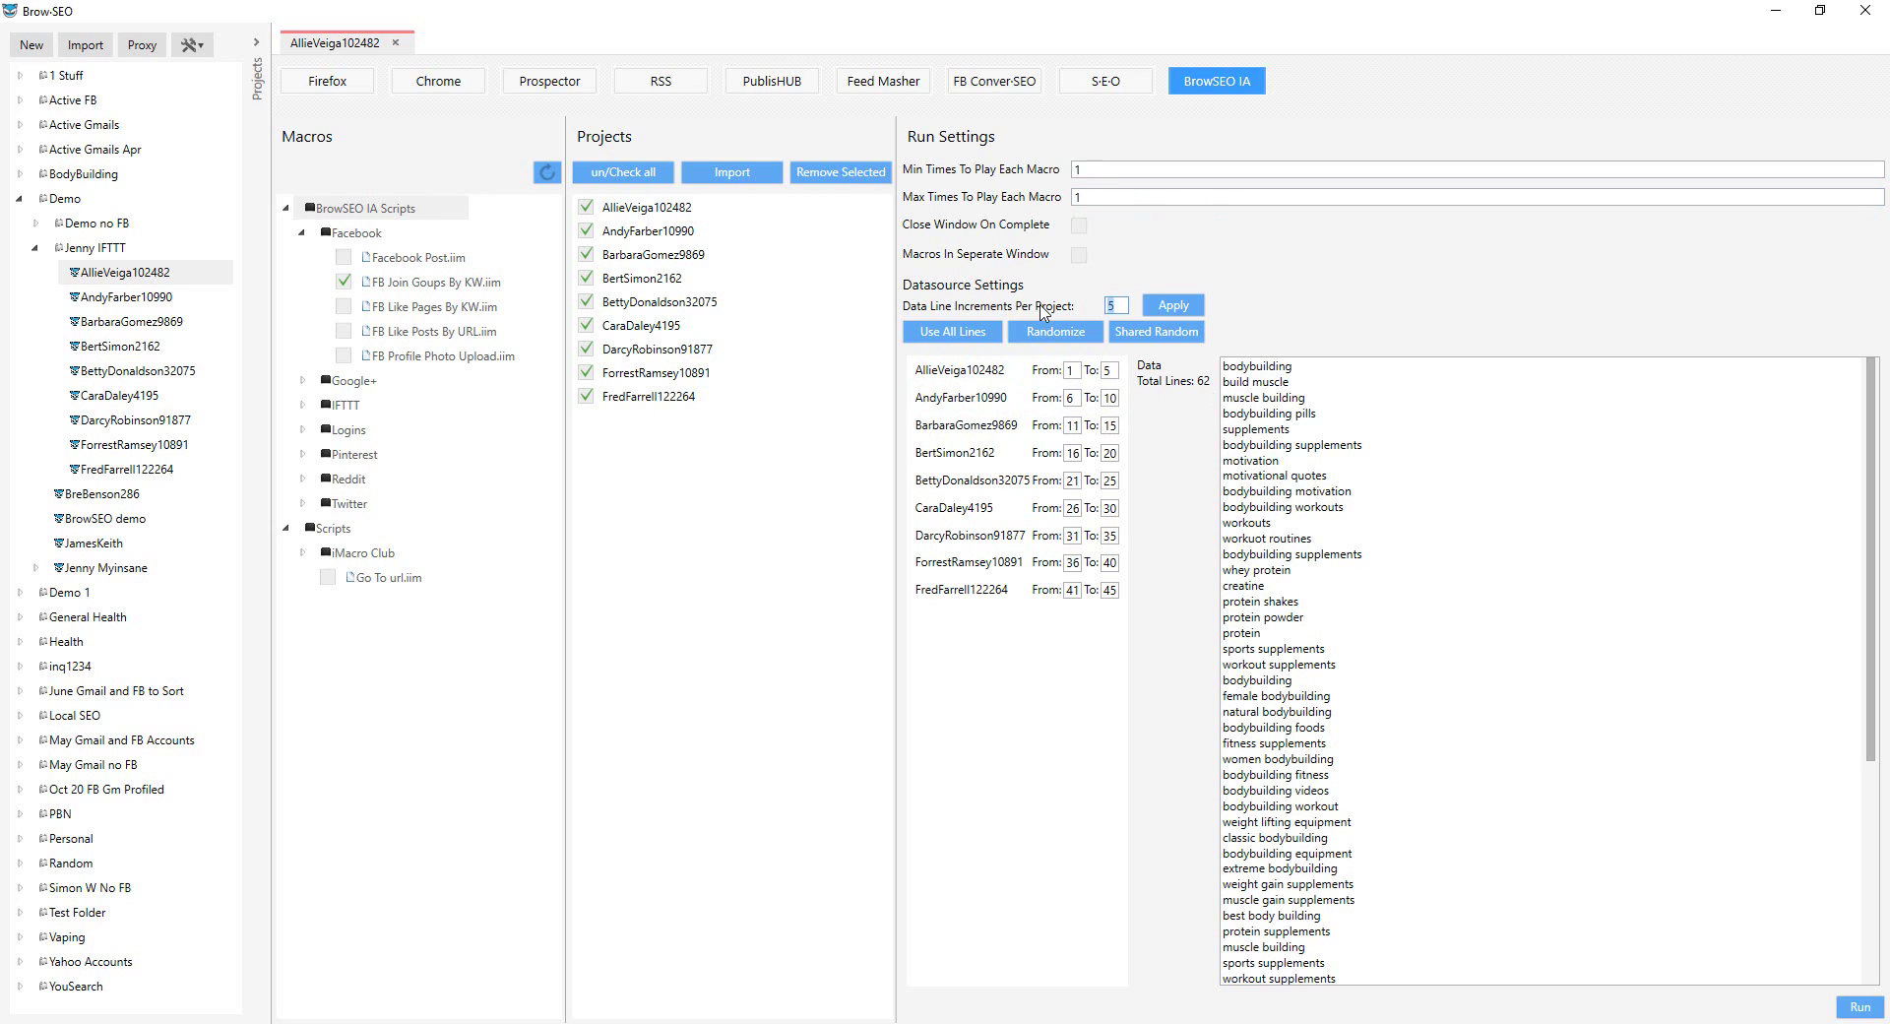
text(1)
click(1174, 311)
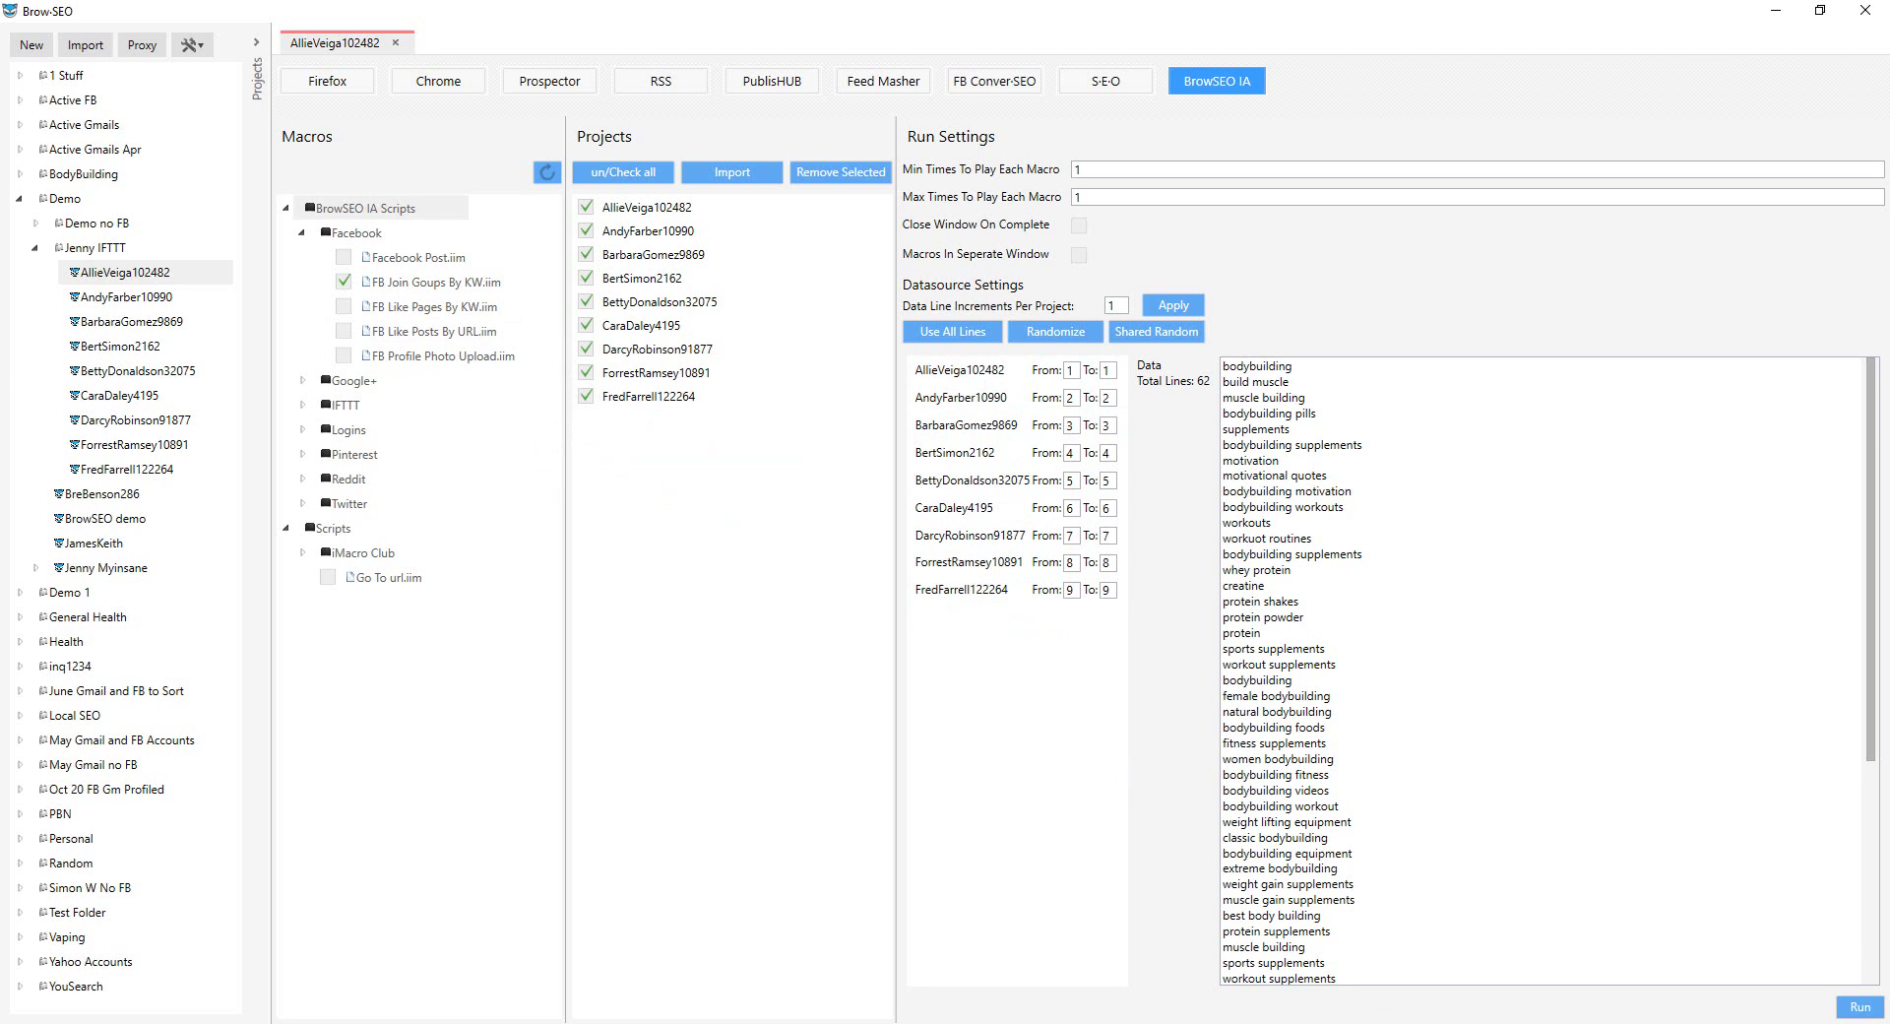
click(1847, 1010)
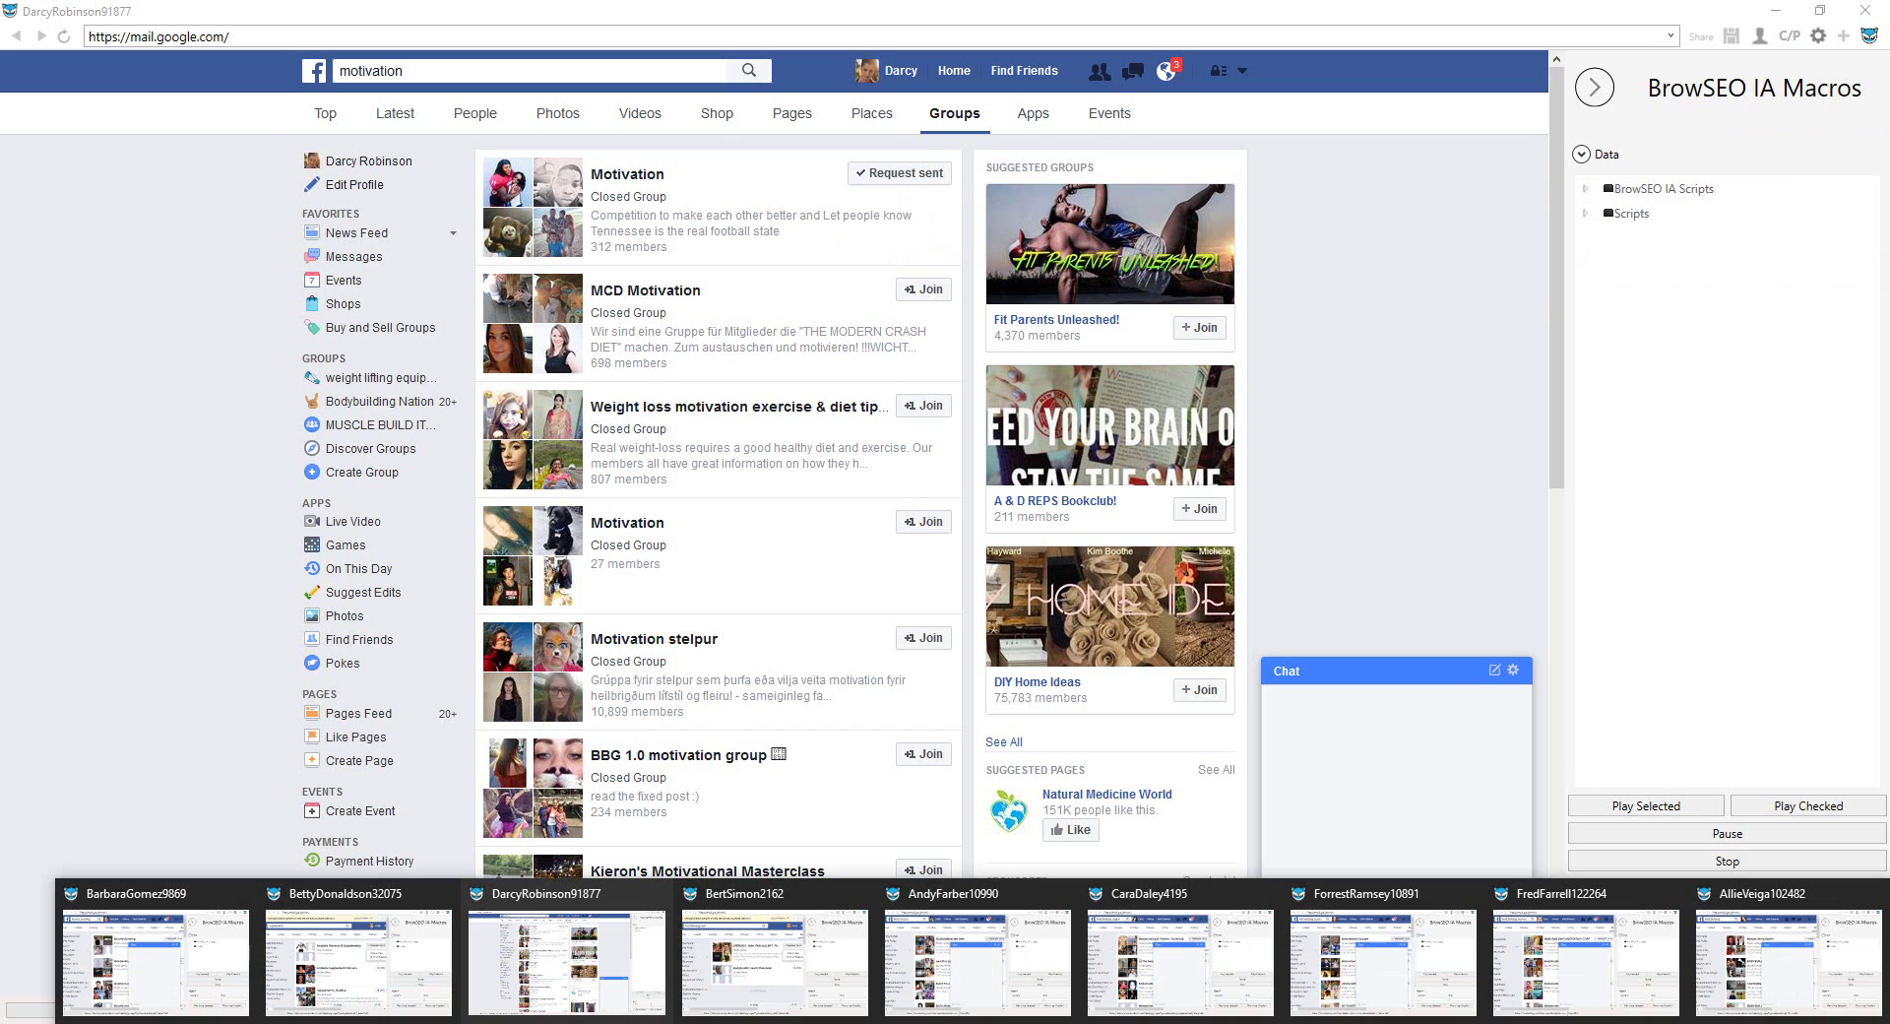
Step: Examine each project's browser window for its Facebook group search and the join request sent
mouse_move(1565, 995)
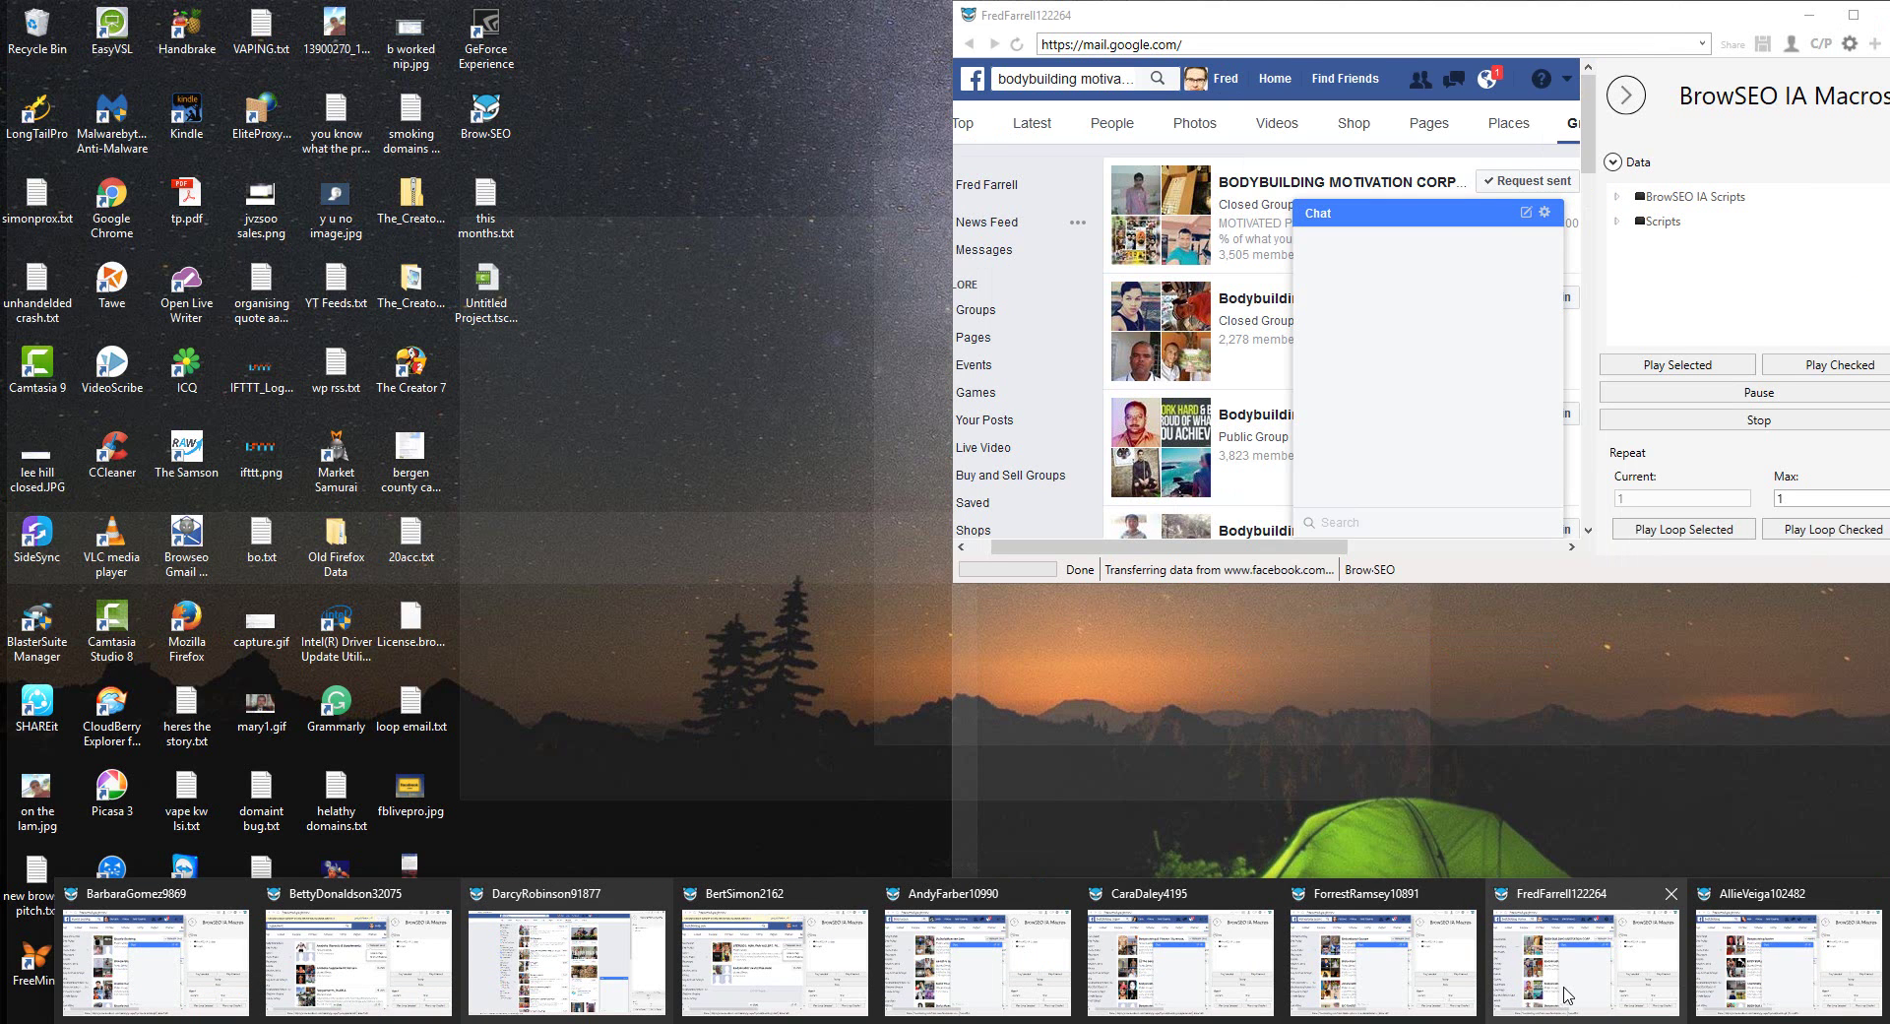
click(1568, 994)
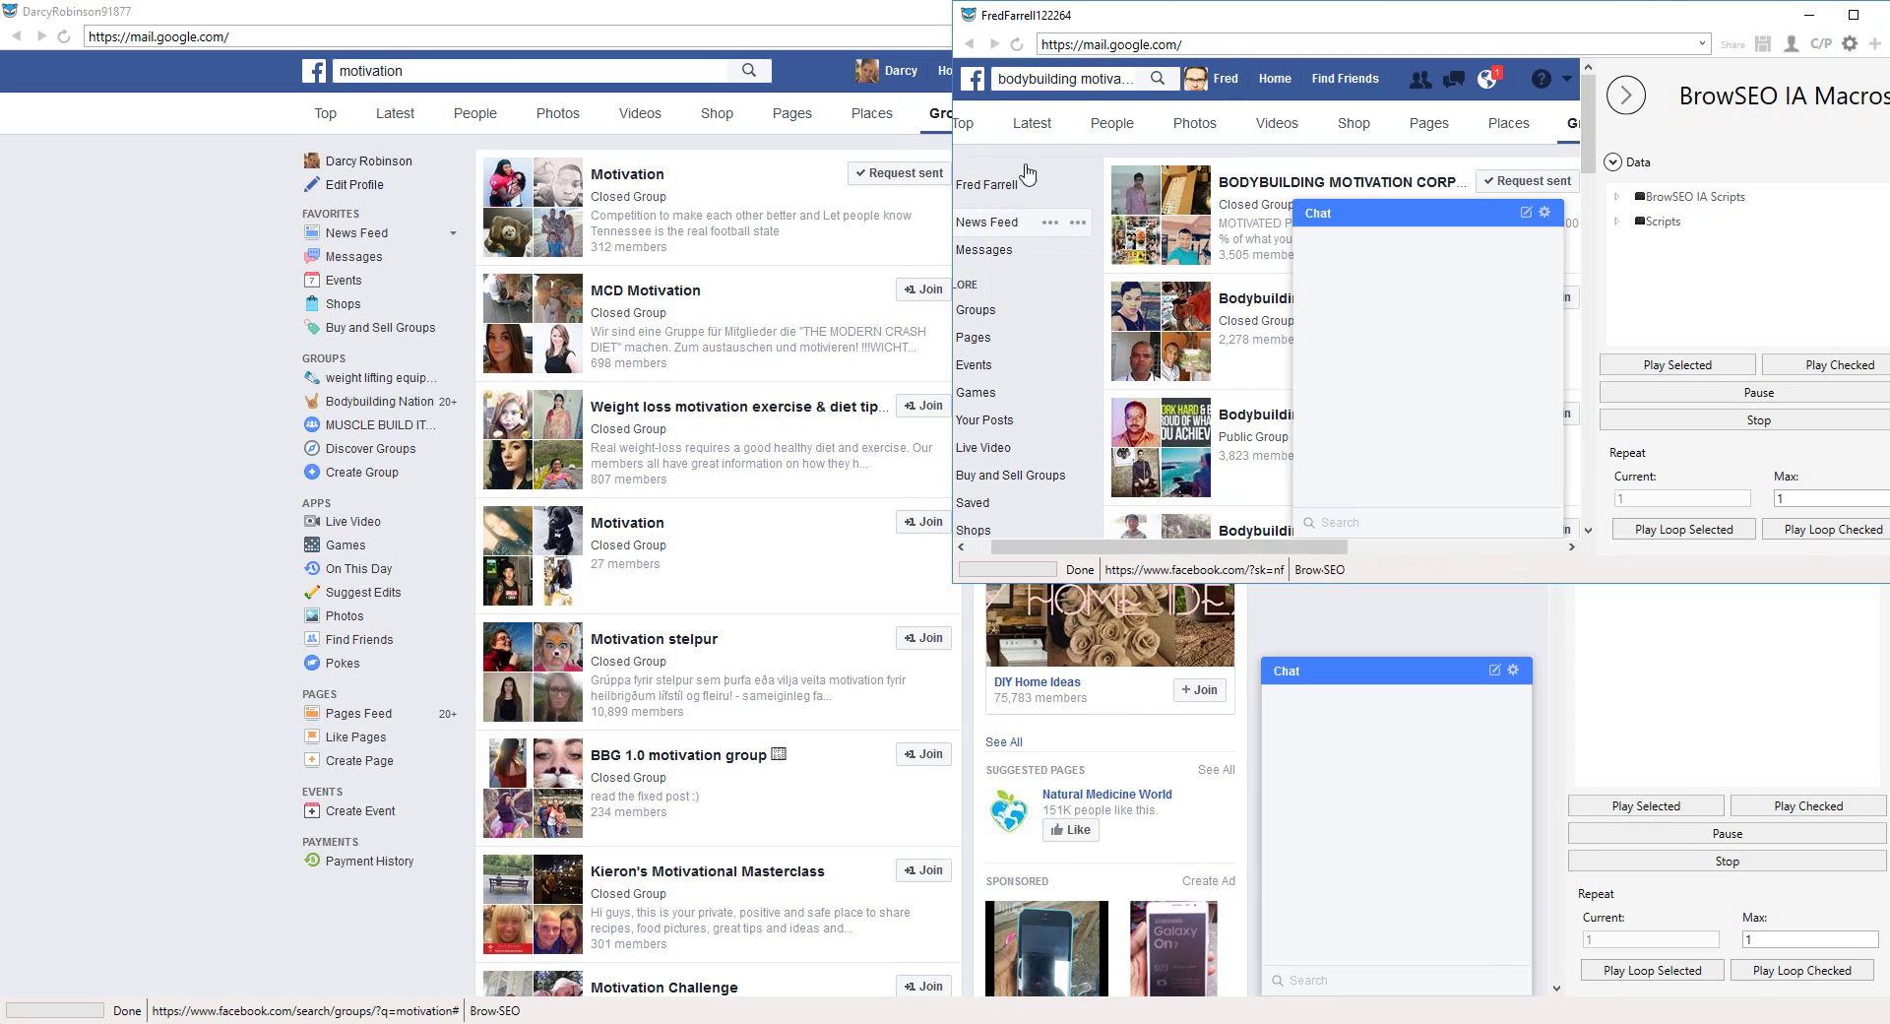
click(591, 97)
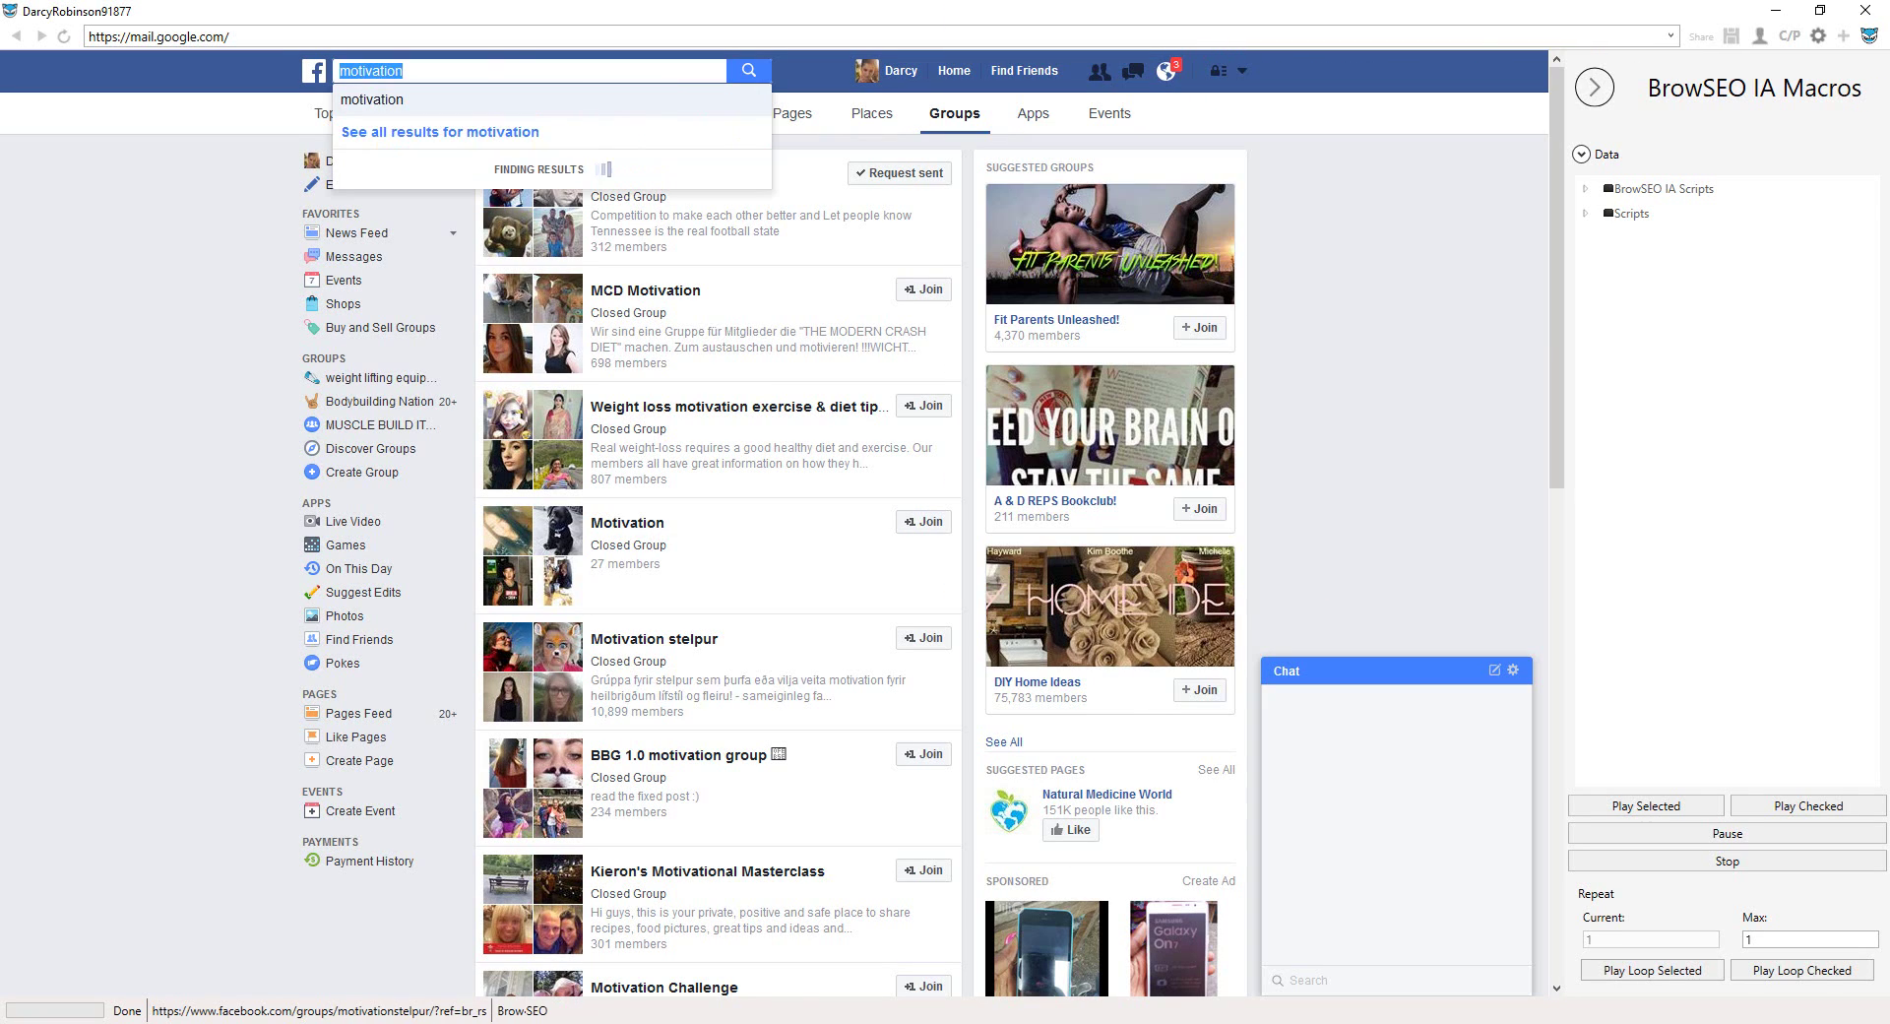
mouse_move(999, 1012)
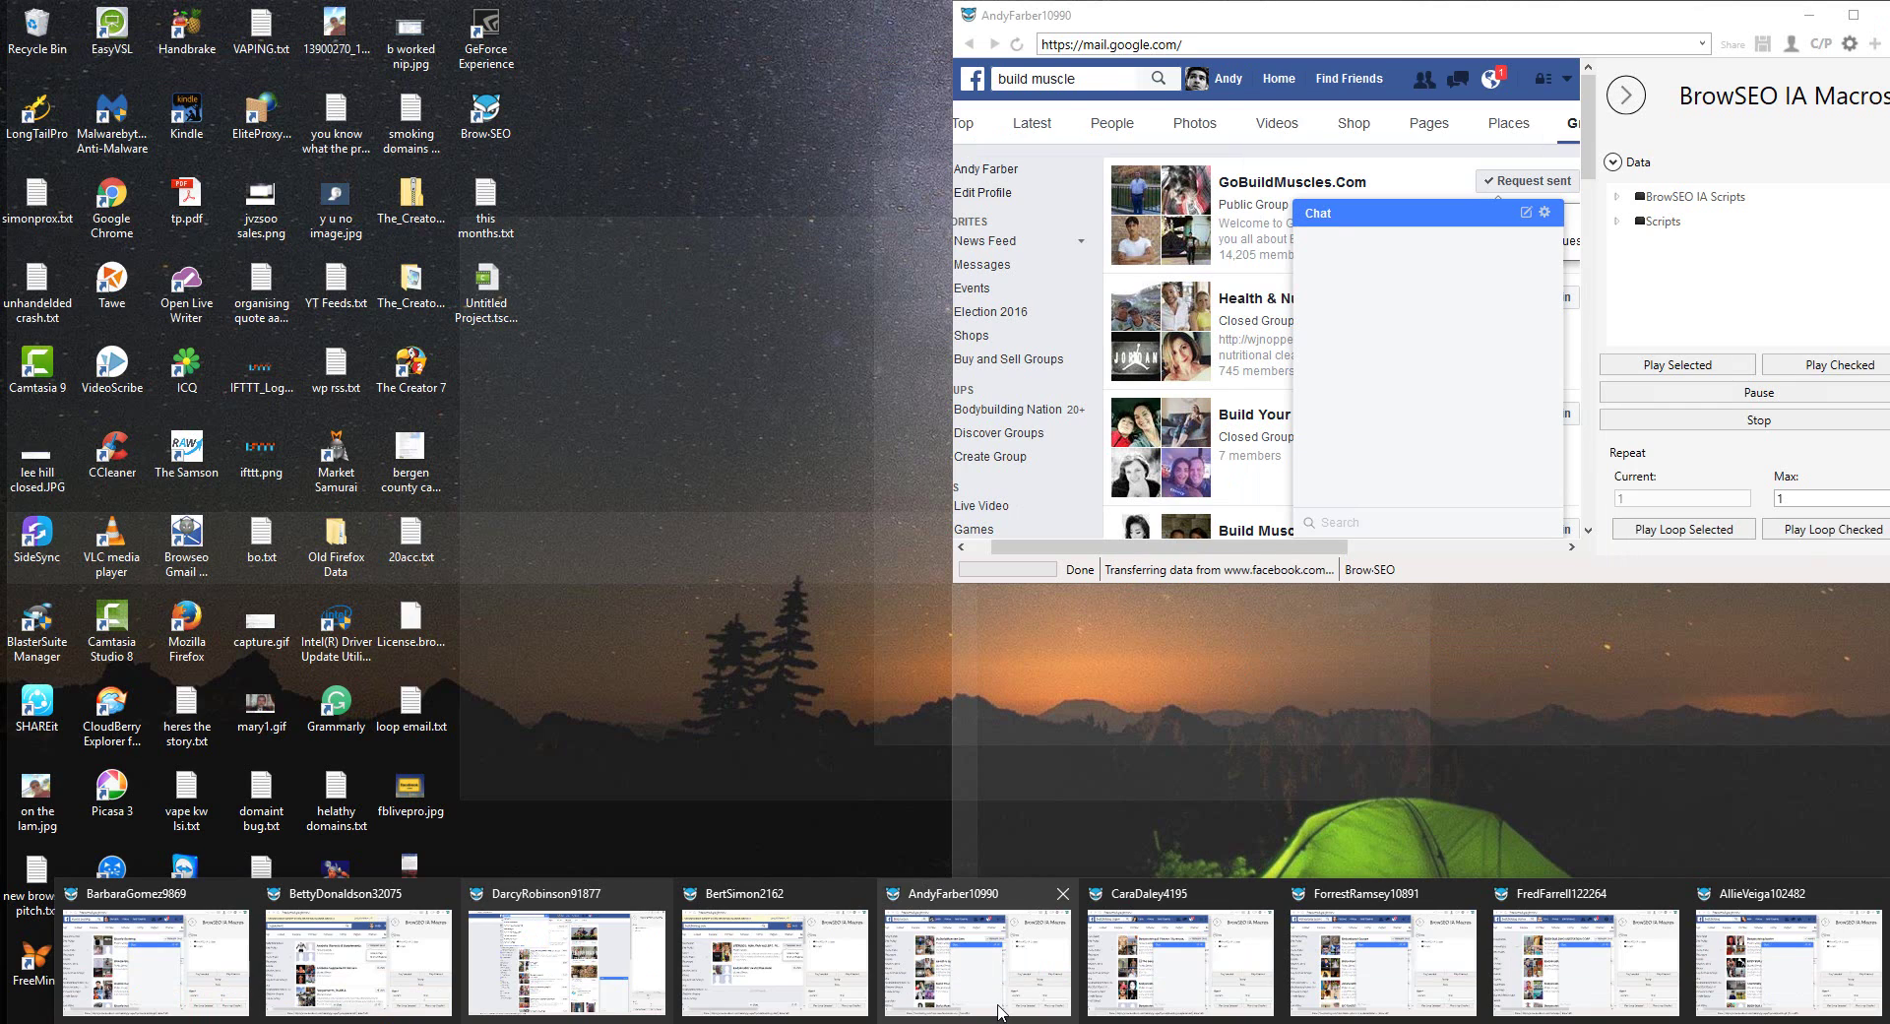
mouse_move(729, 1002)
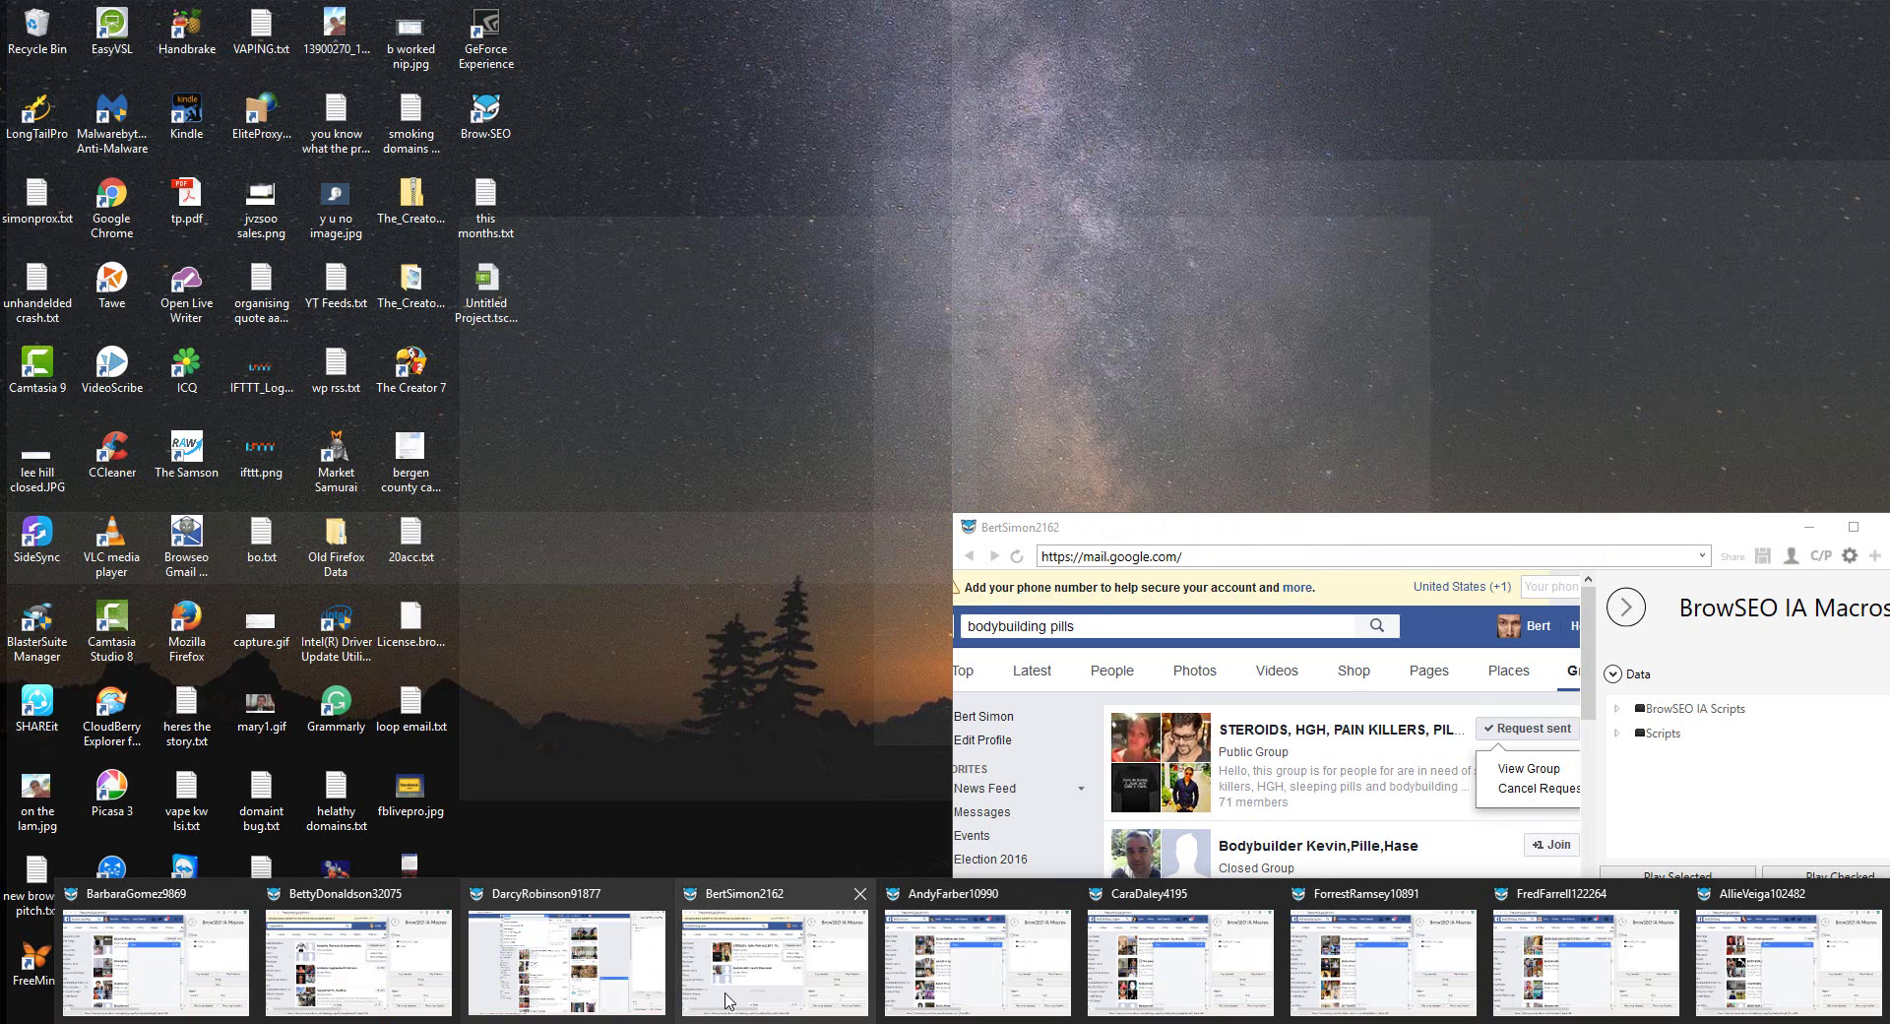
mouse_move(554, 938)
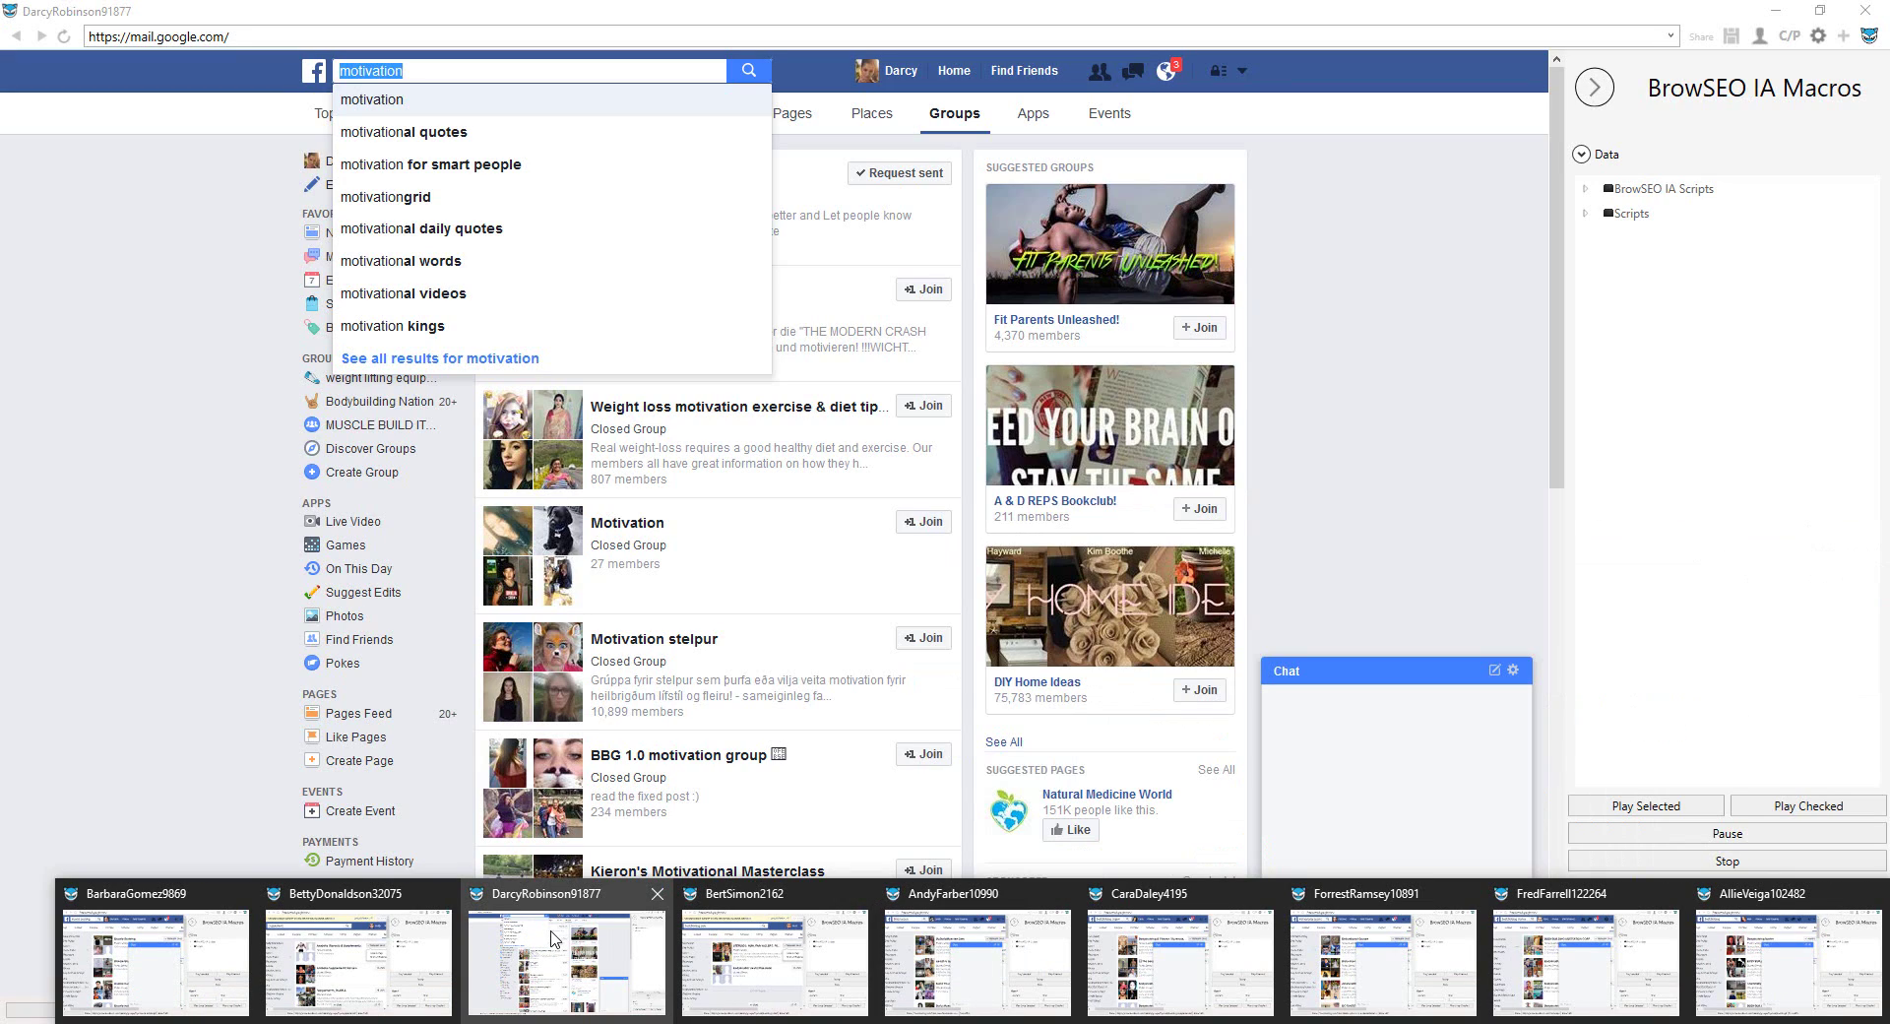
mouse_move(399, 932)
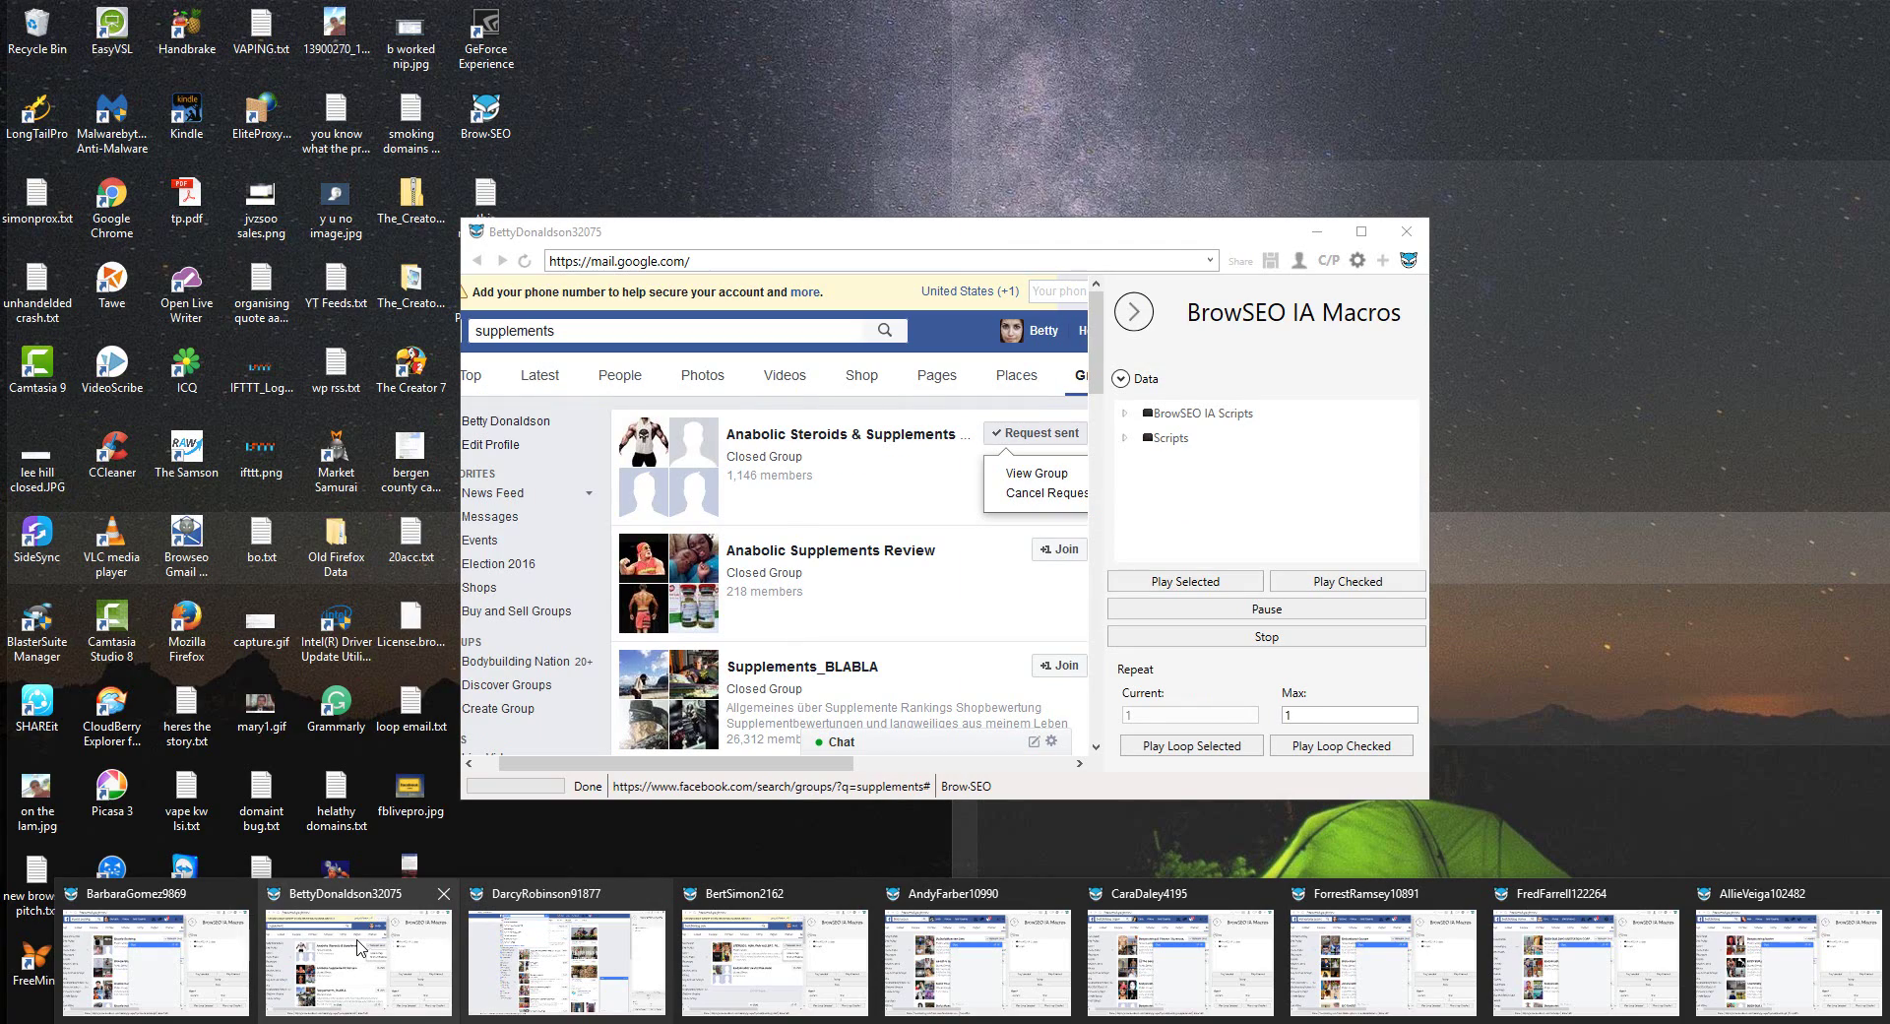
mouse_move(155, 961)
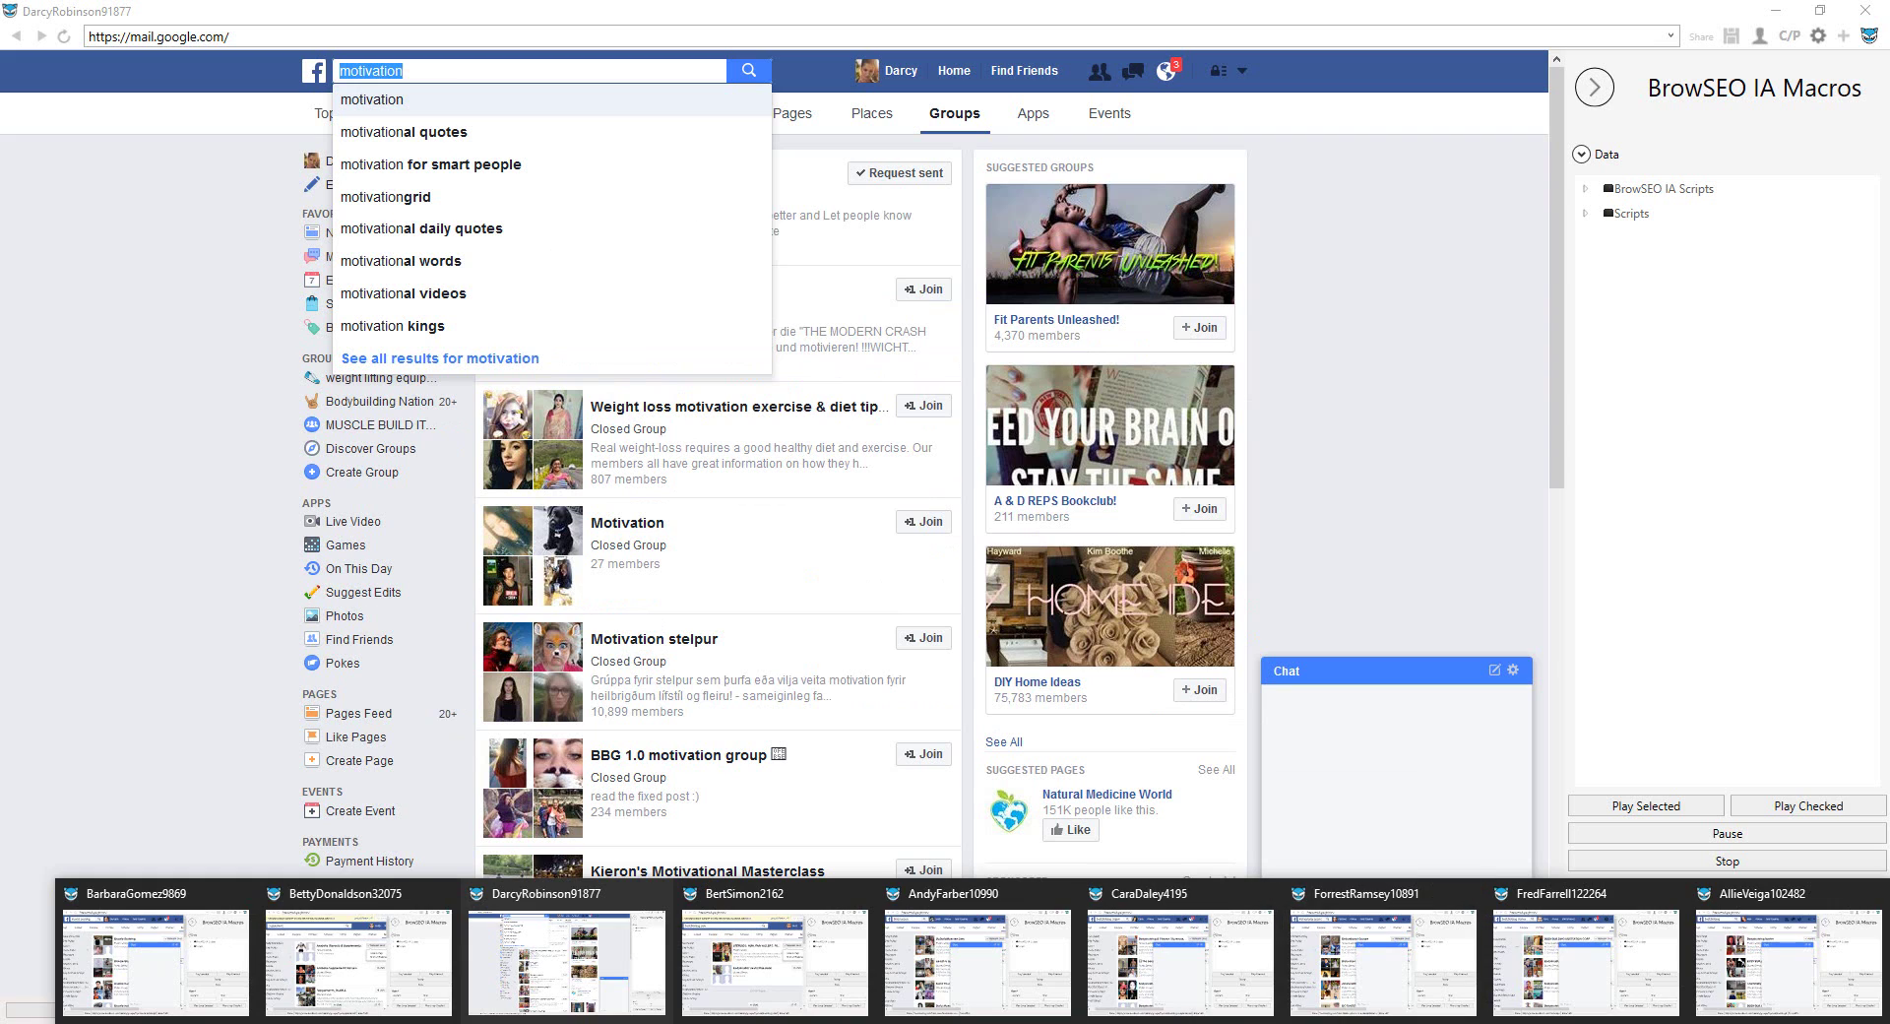
Step: Return to the main Brow-SEO window, replace the selected macro with FB Like Pages By KW.iim, and run it with a data line increment of 1
right_click(1293, 1020)
click(1293, 1011)
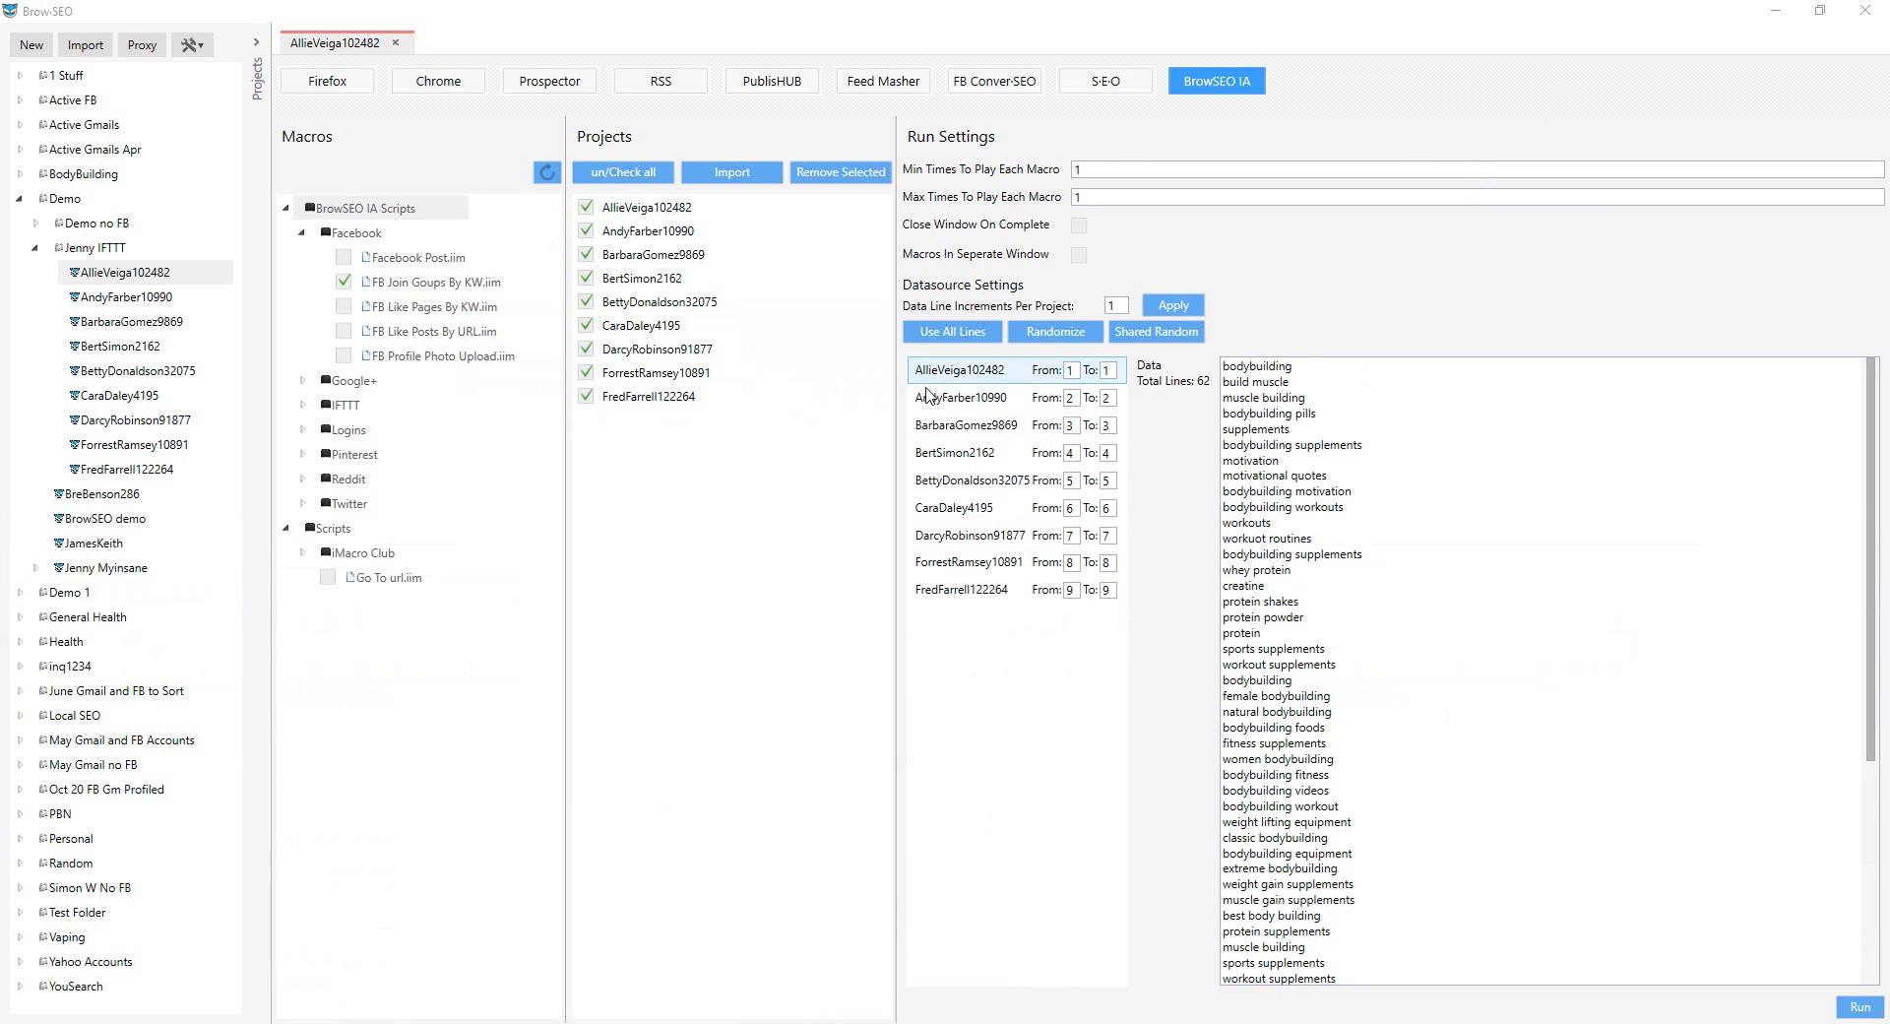
click(343, 283)
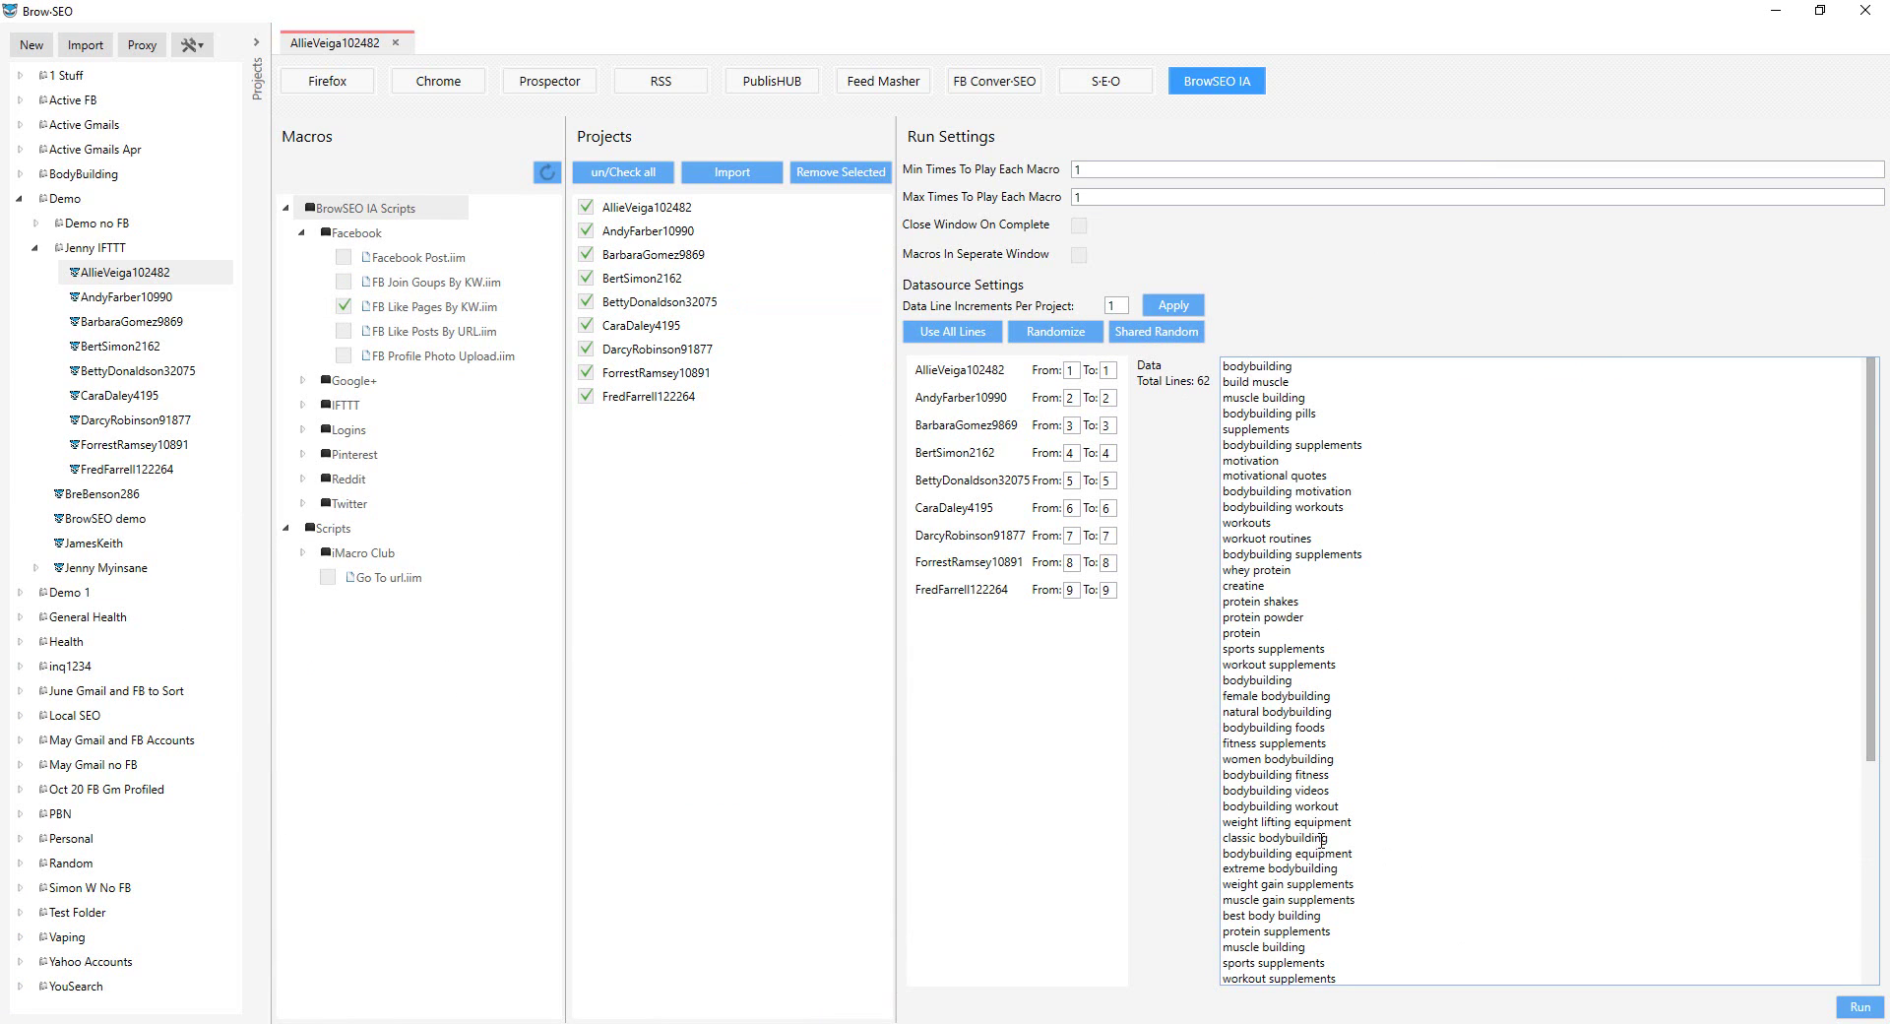
click(1171, 313)
click(1859, 1008)
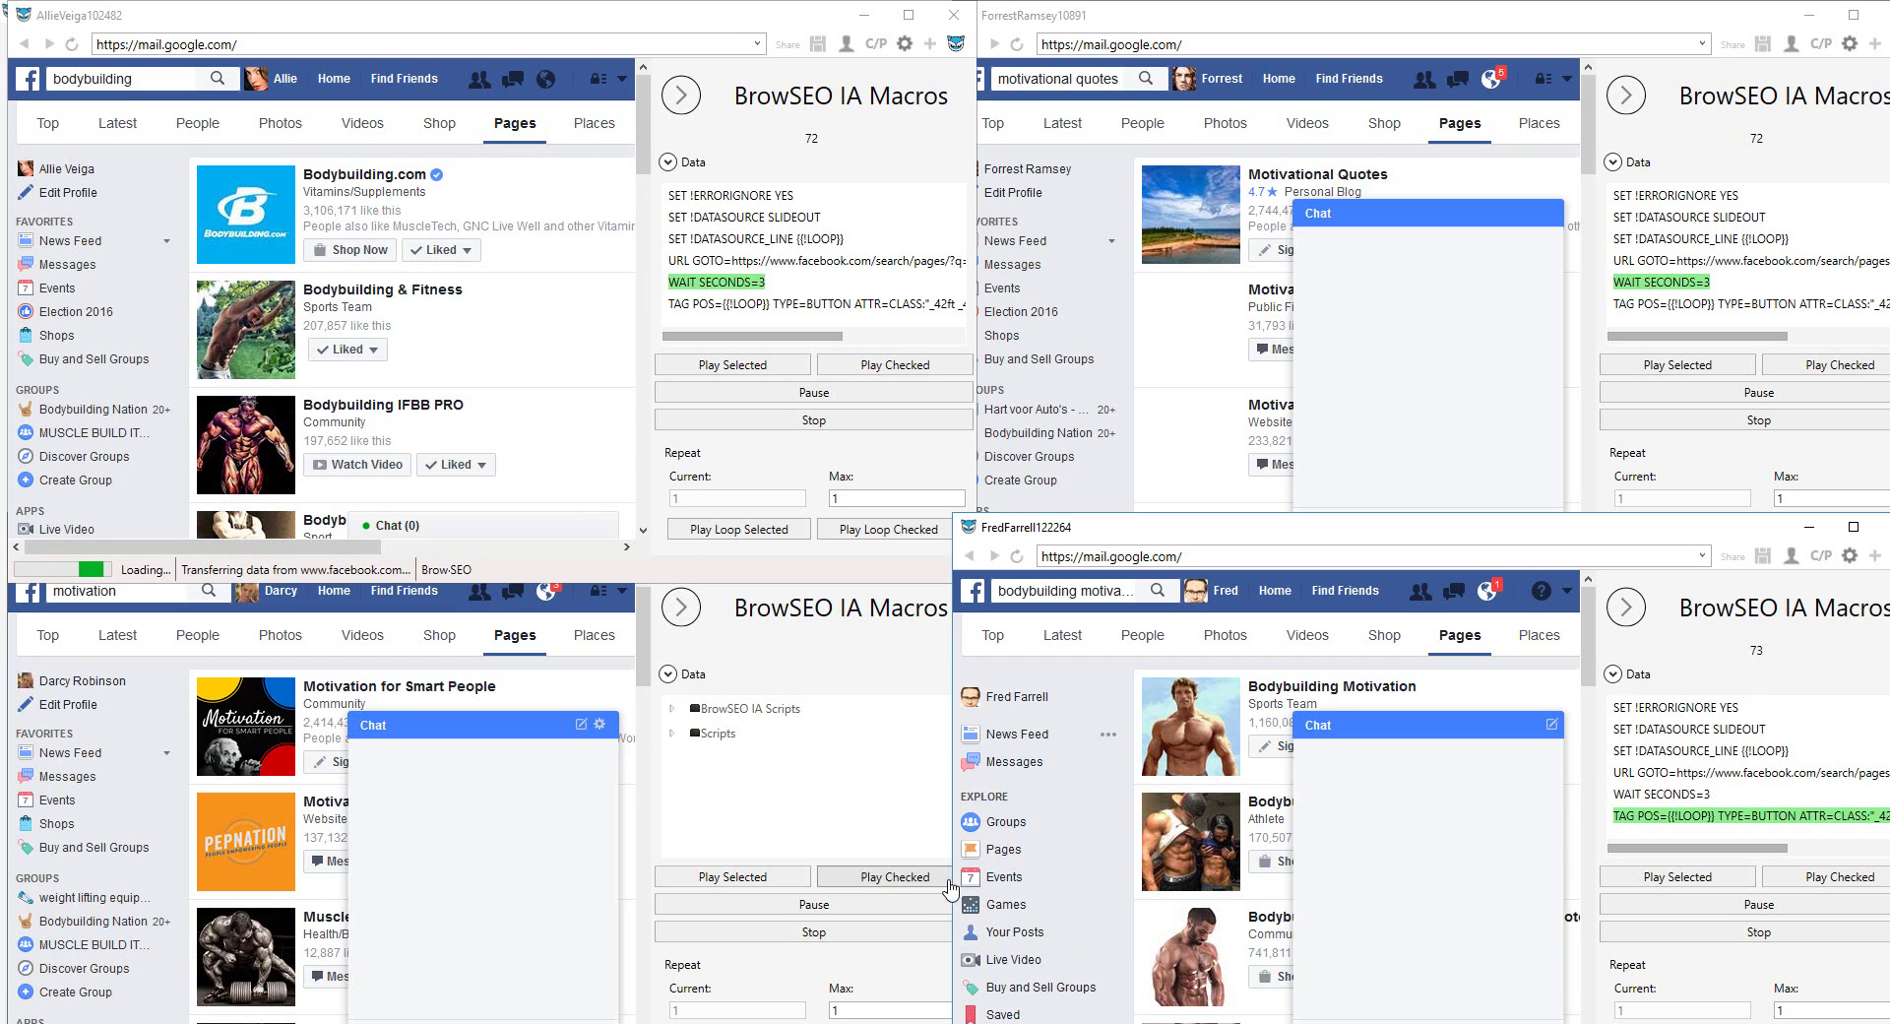
Step: Check the Facebook page search results and likes in the open project browser windows
scroll(1034, 867, down, 1)
scroll(1035, 866, up, 1)
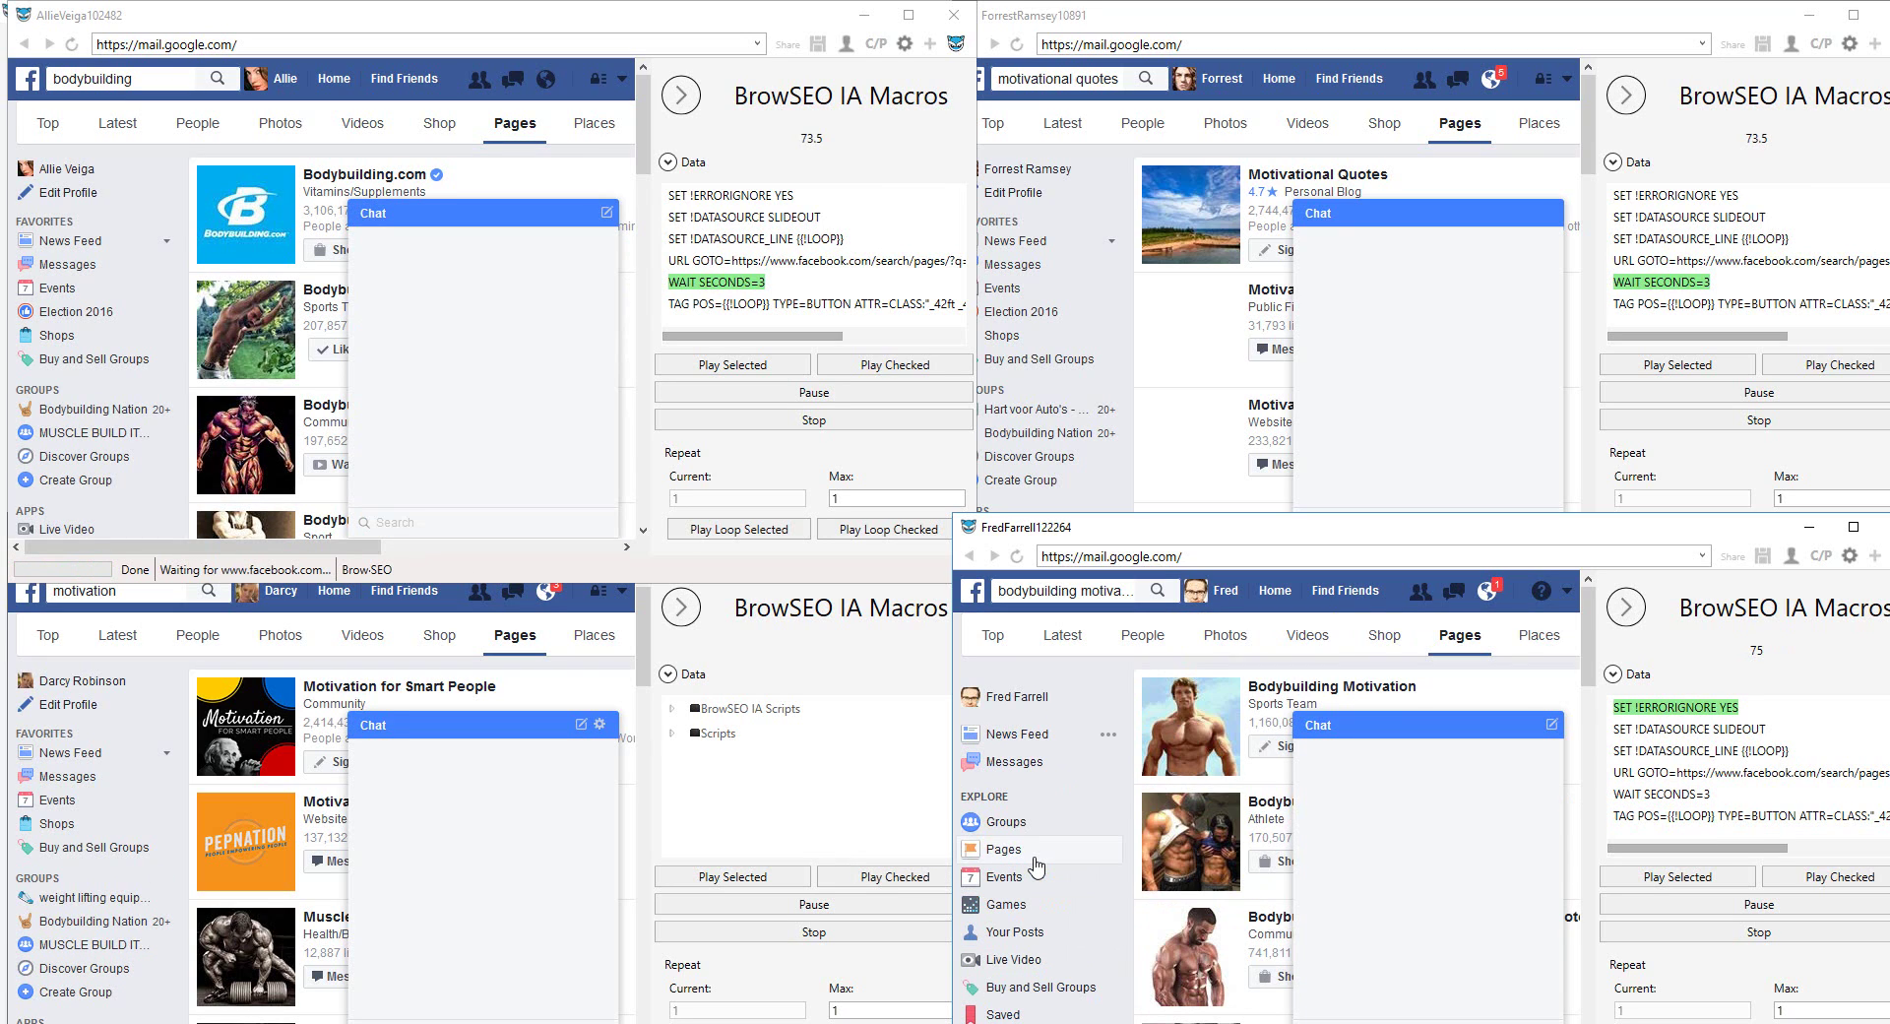
scroll(1034, 867, down, 1)
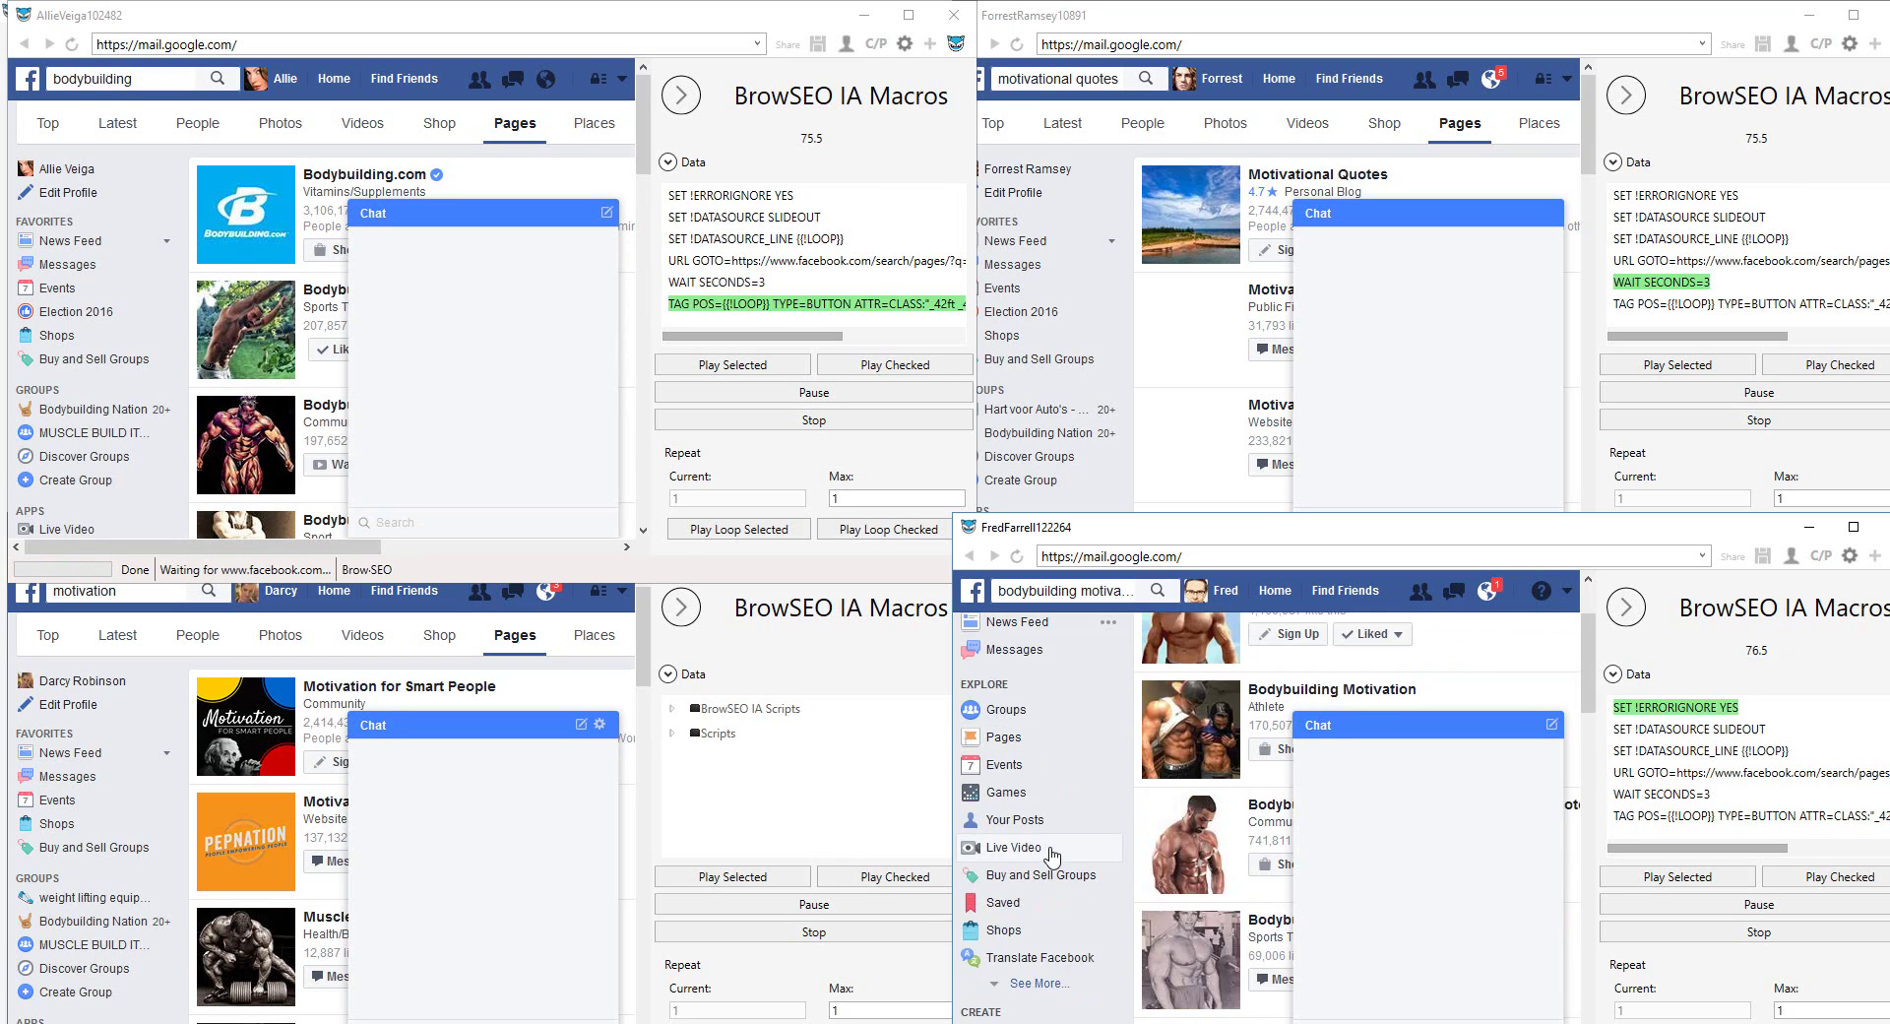
mouse_move(1344, 652)
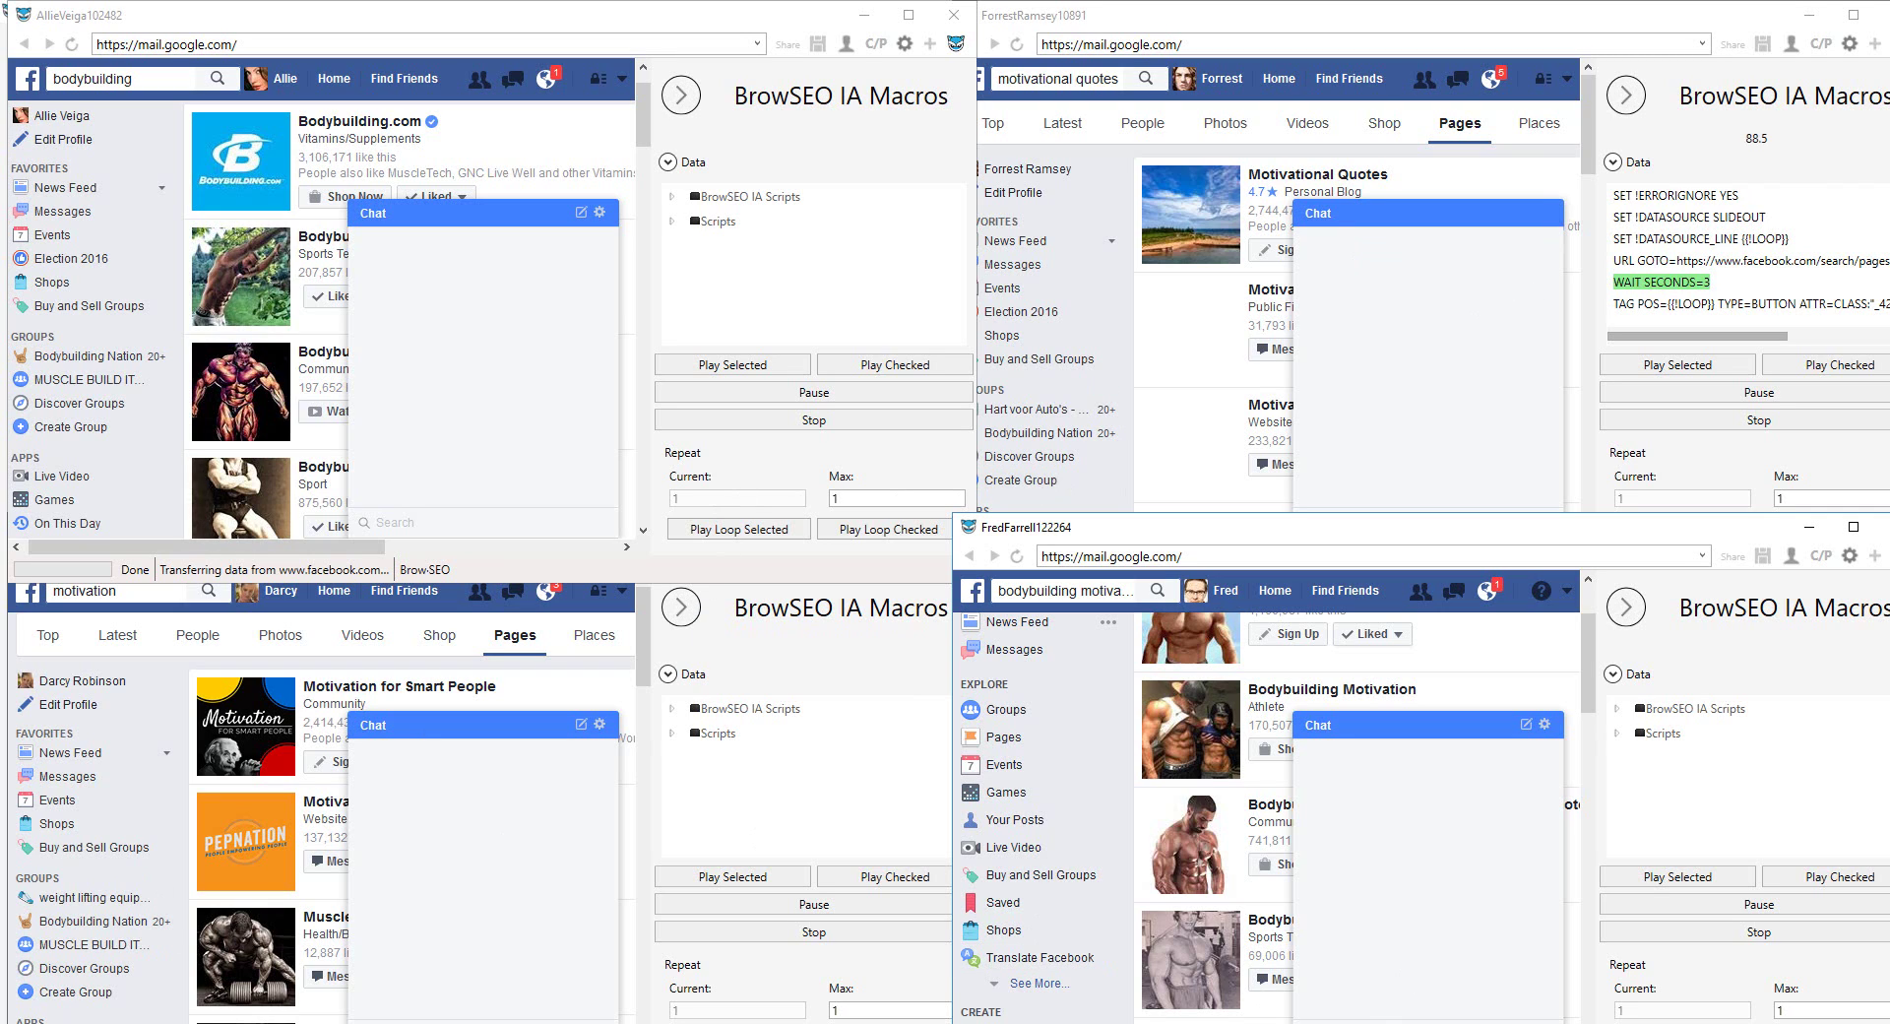
mouse_move(975, 1023)
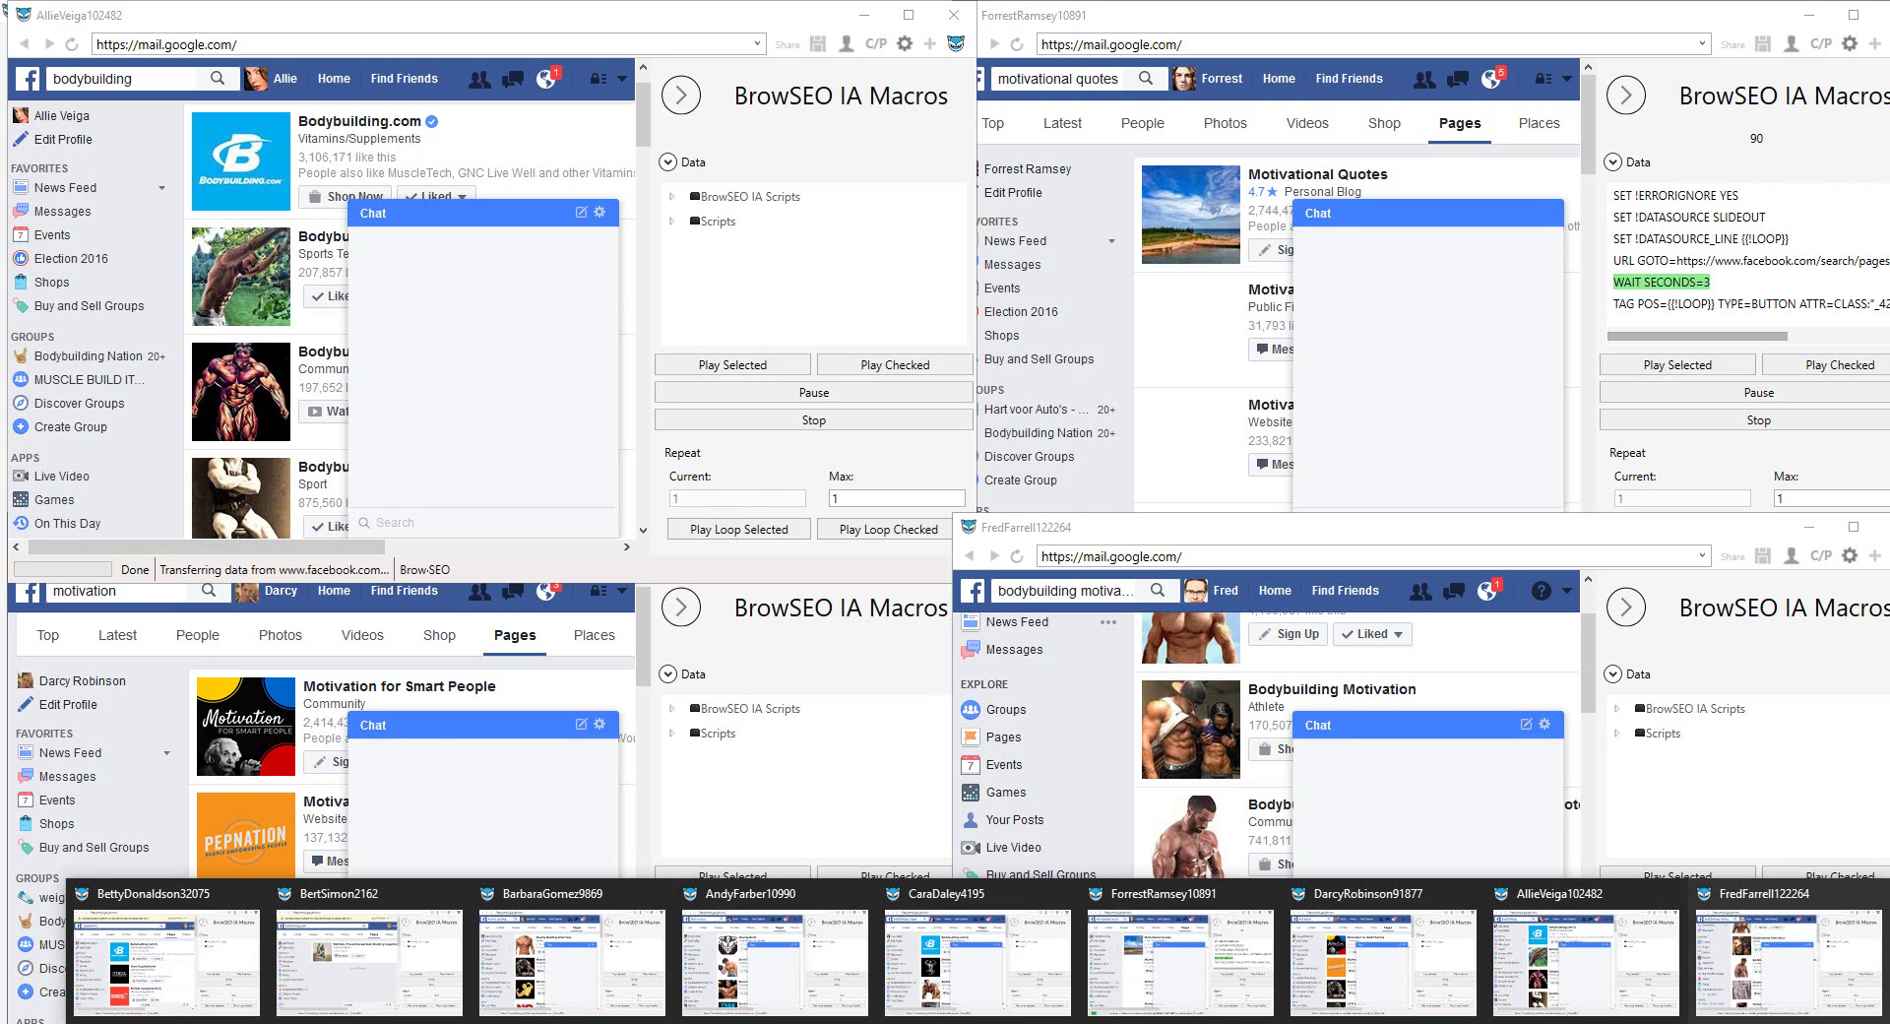
Step: Return to the main Brow-SEO window and clear all keywords from the datasource
right_click(1277, 1023)
click(1277, 998)
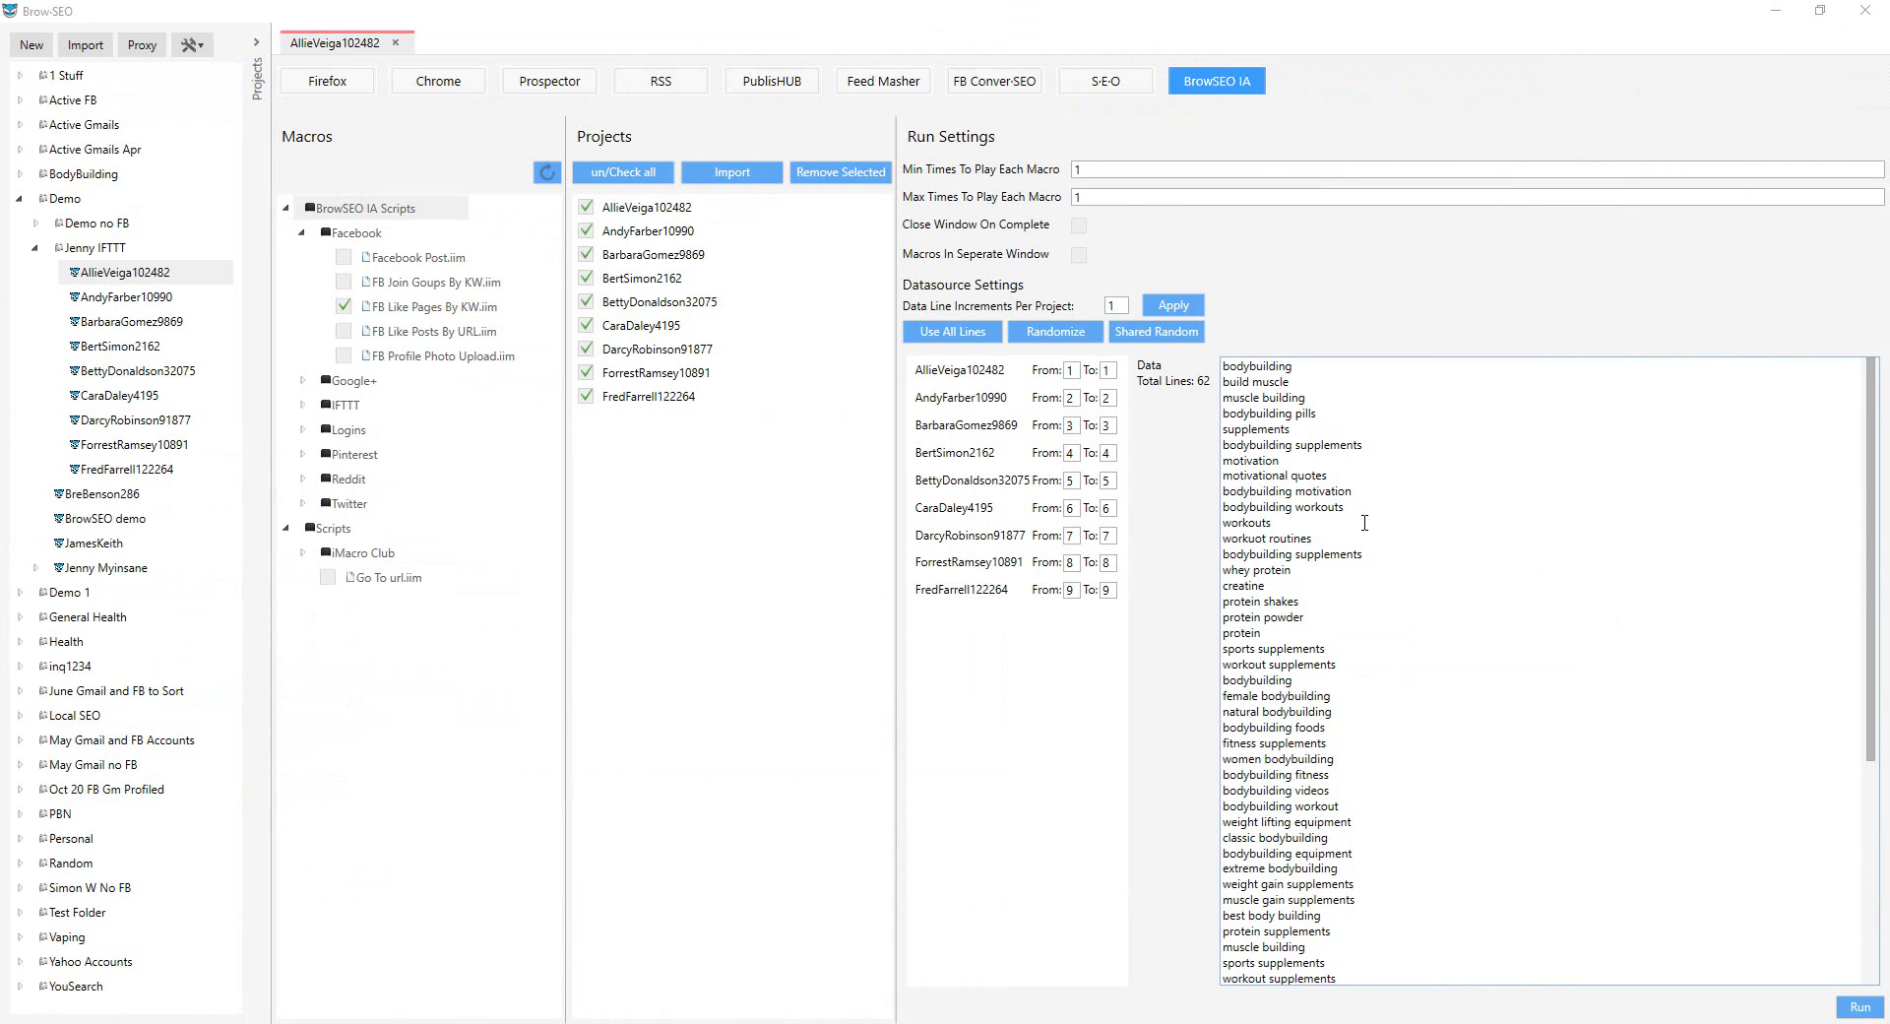
click(1365, 522)
key(ctrl+a)
key(Delete)
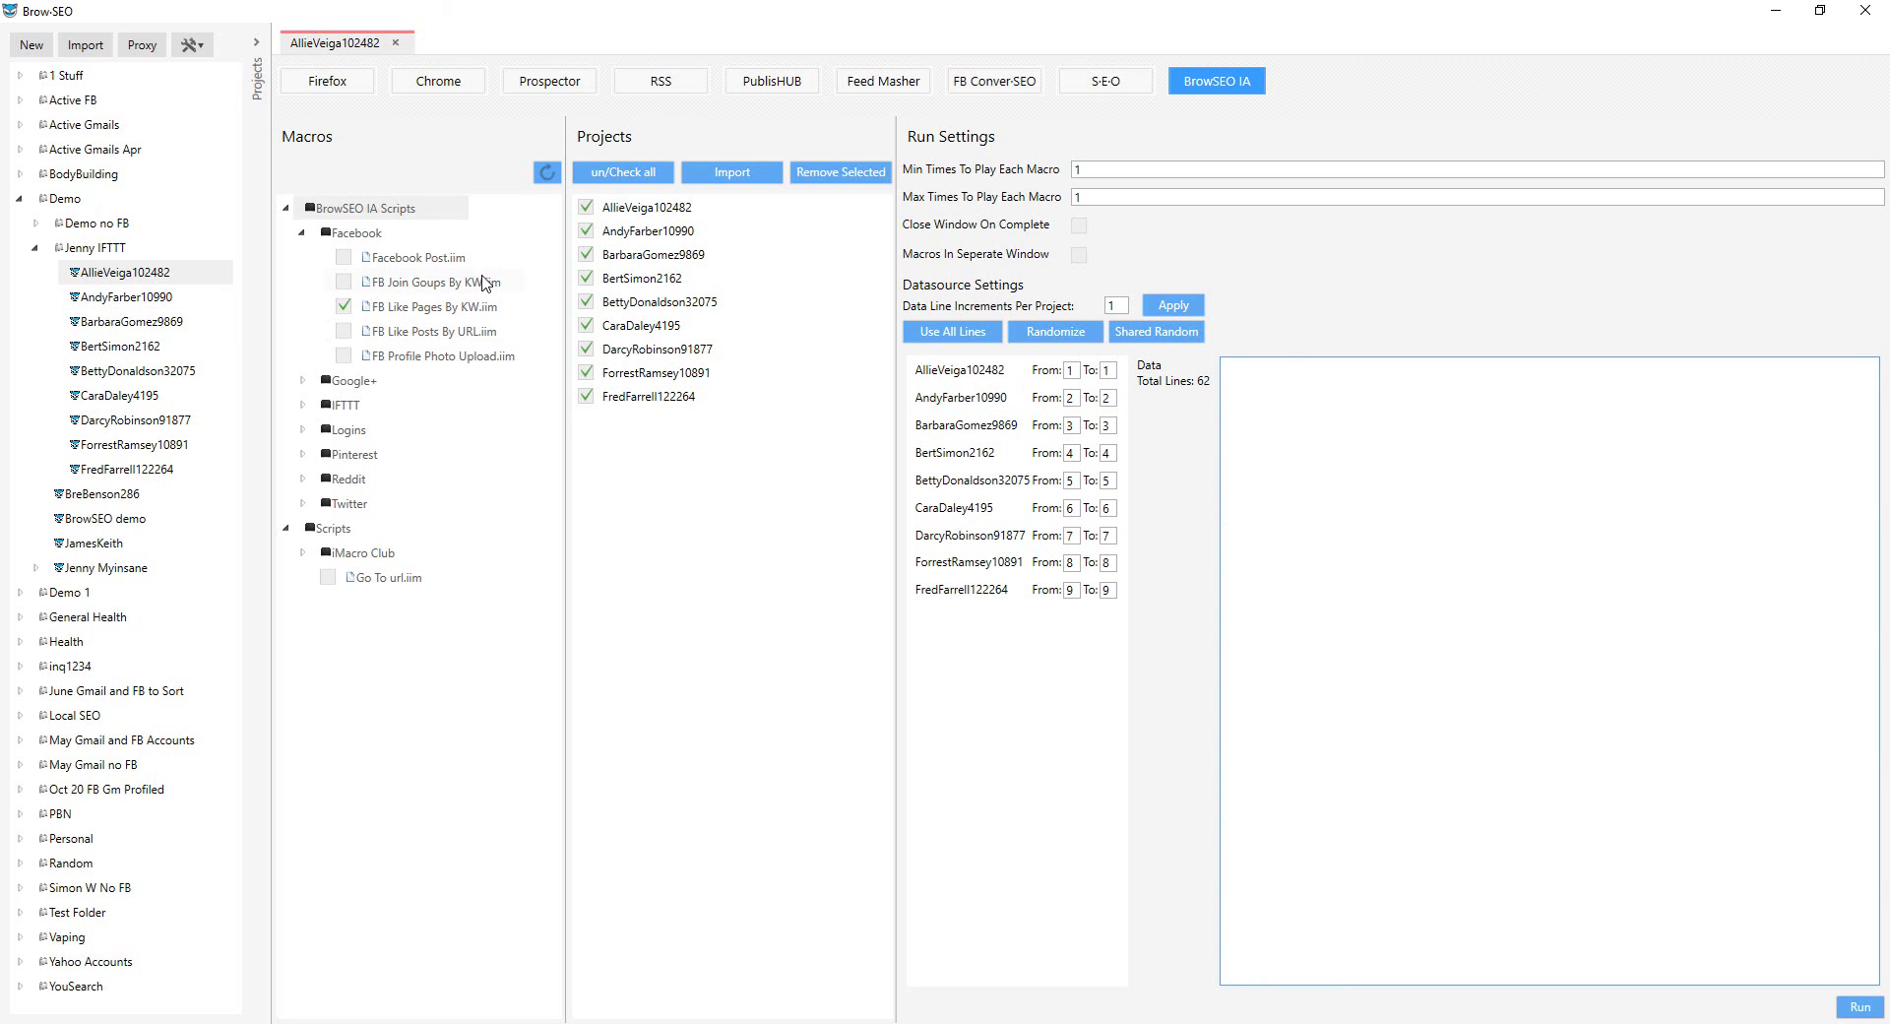
Step: Open facebook.com in the current project's Firefox browser
mouse_move(484, 284)
click(336, 90)
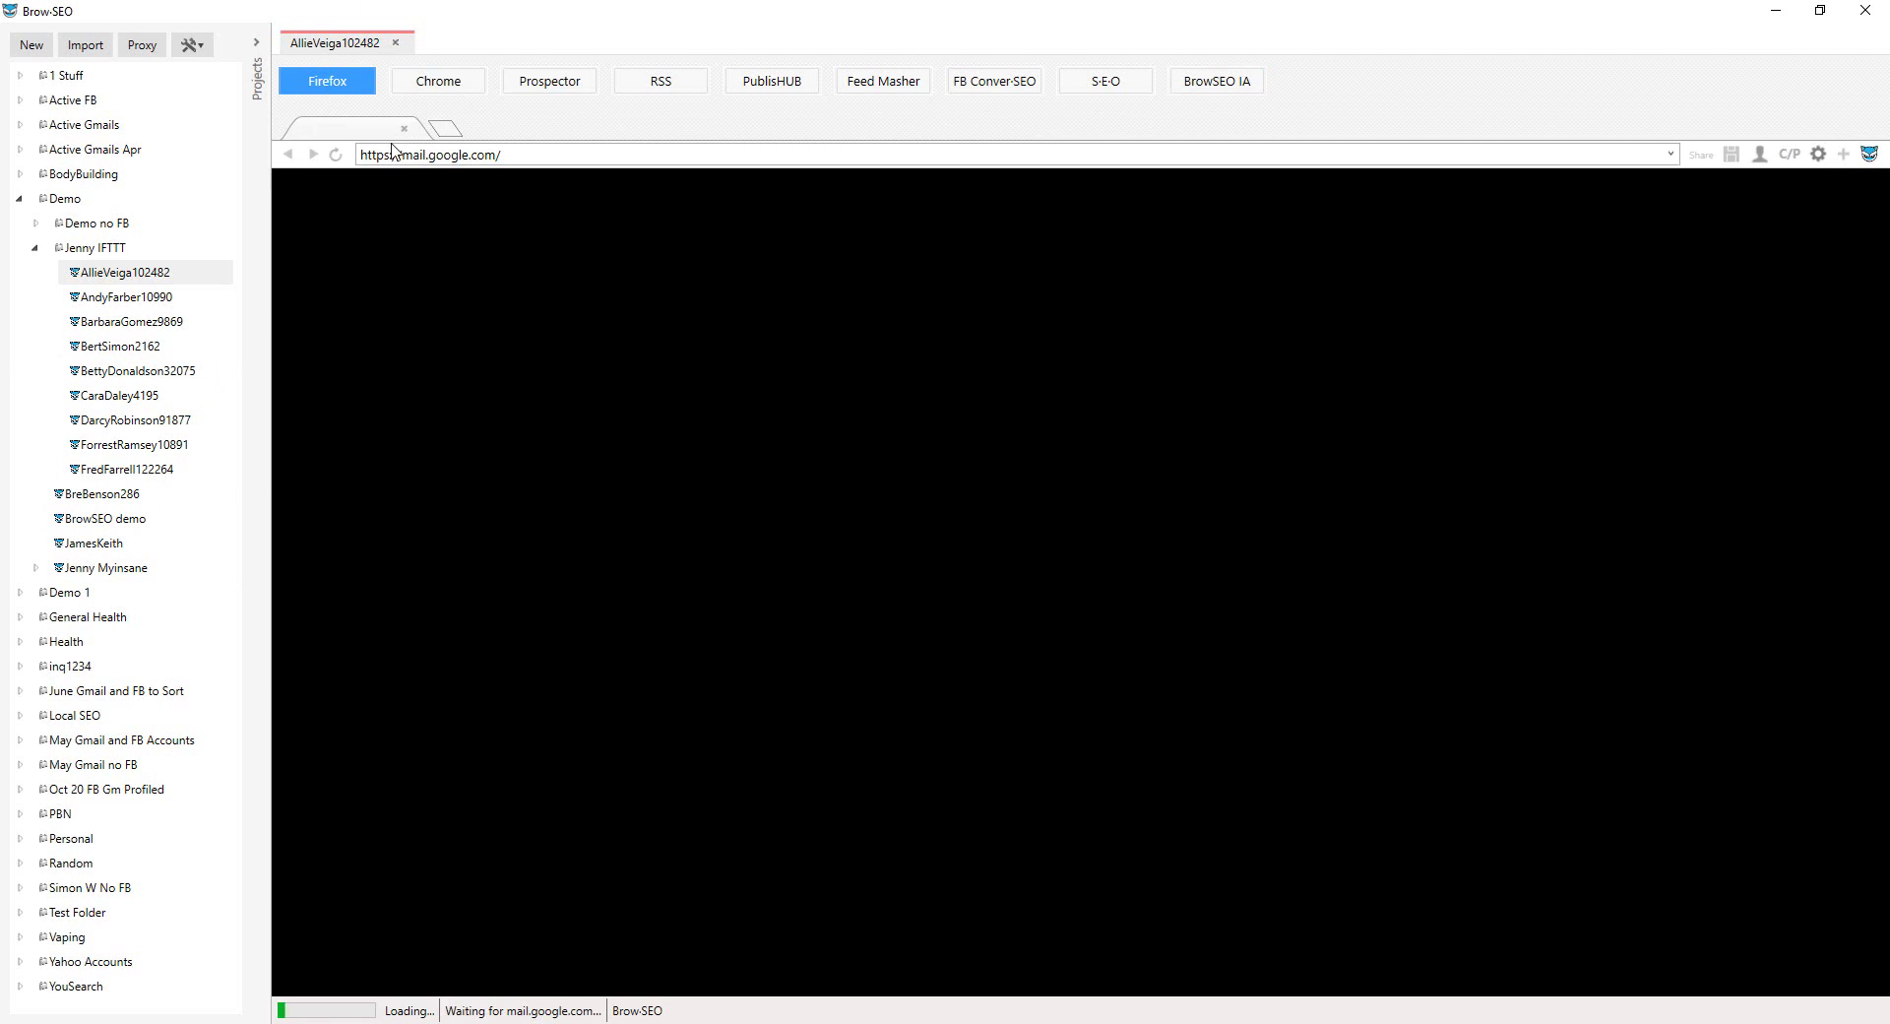
click(468, 155)
text(face)
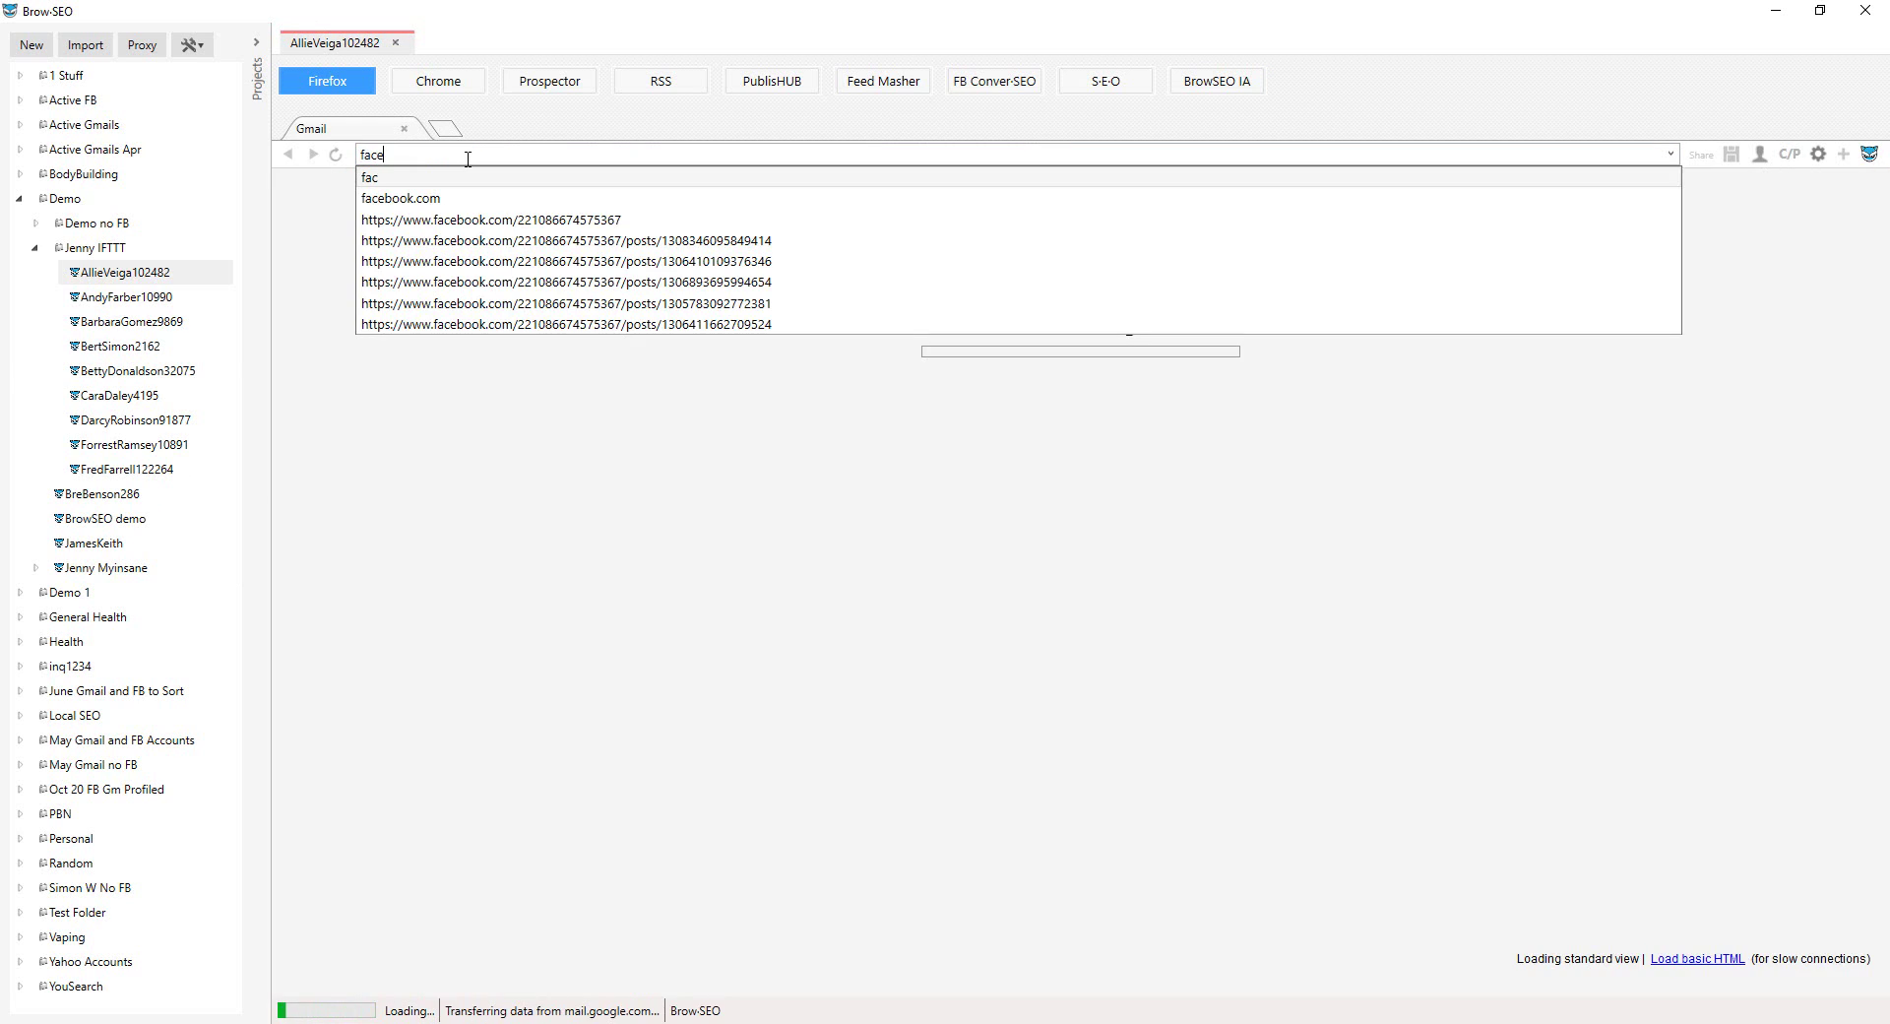
key(Down)
key(Return)
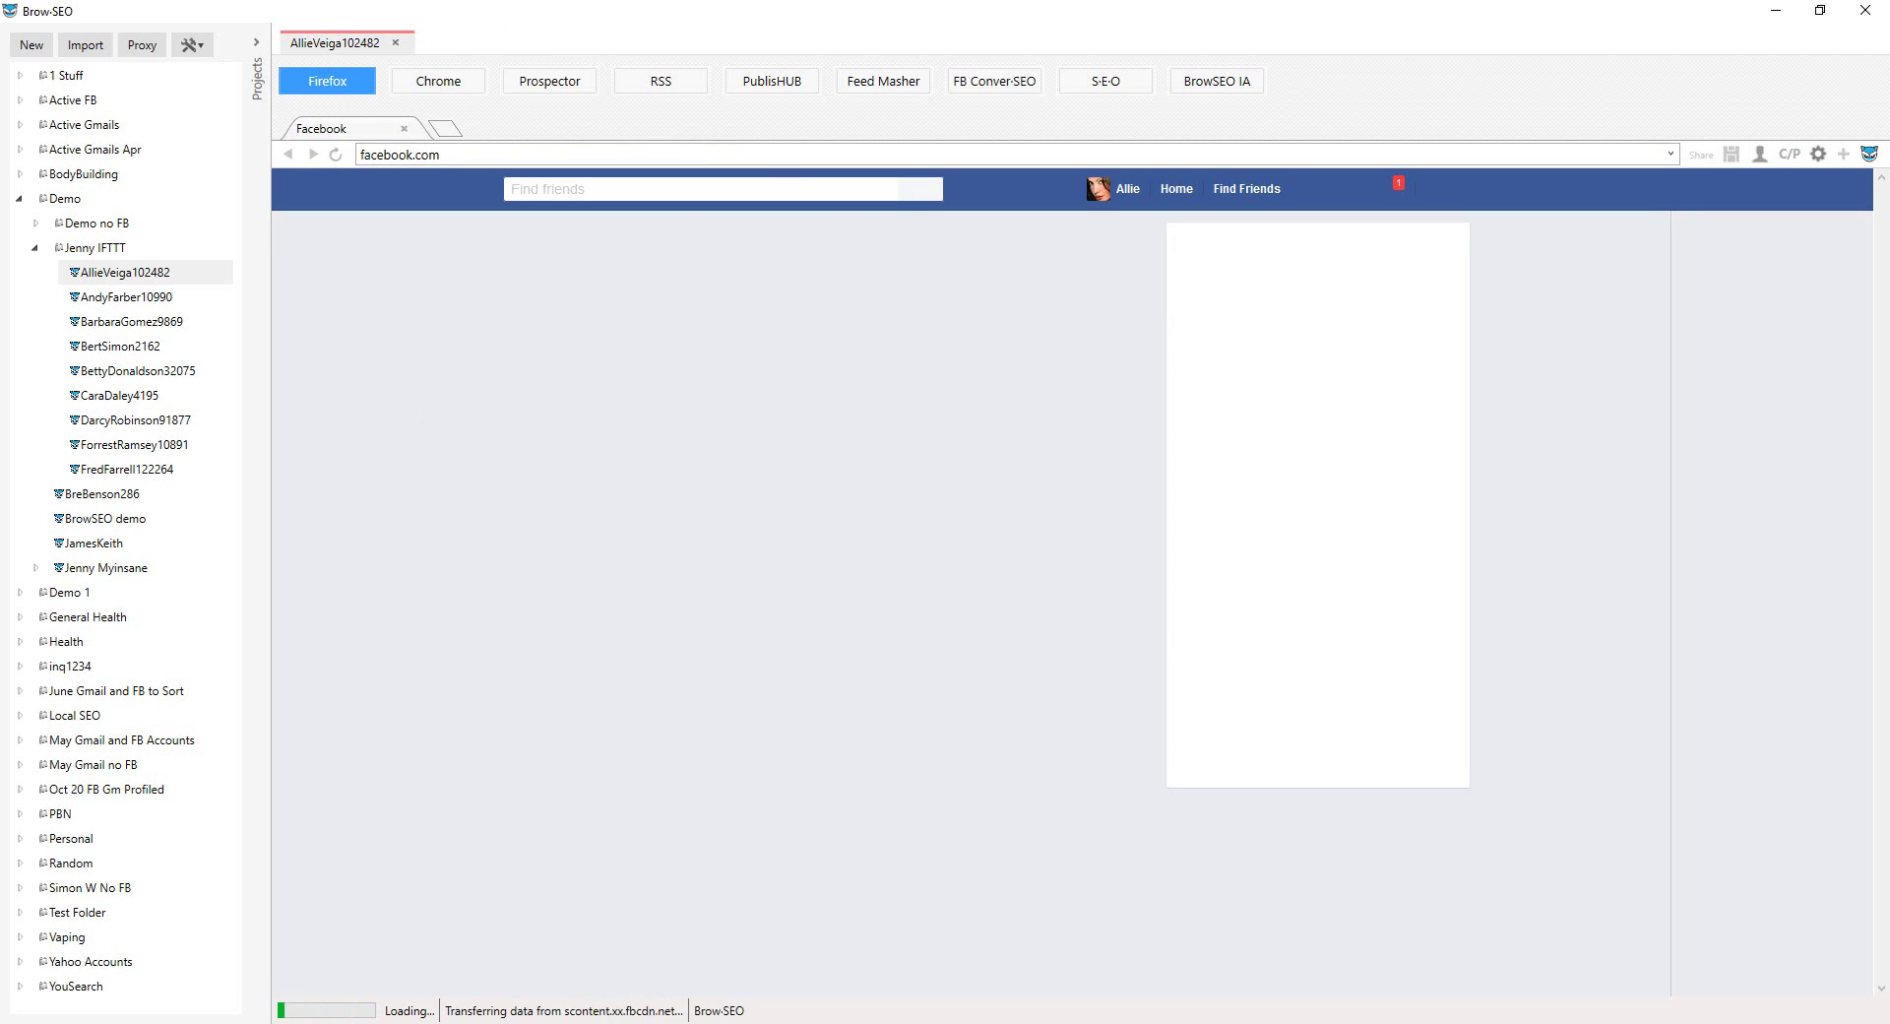
Step: Search Facebook for "bodybuilding" in the project's Firefox browser and open the data list of the BrowSEO IA Macros
click(1221, 84)
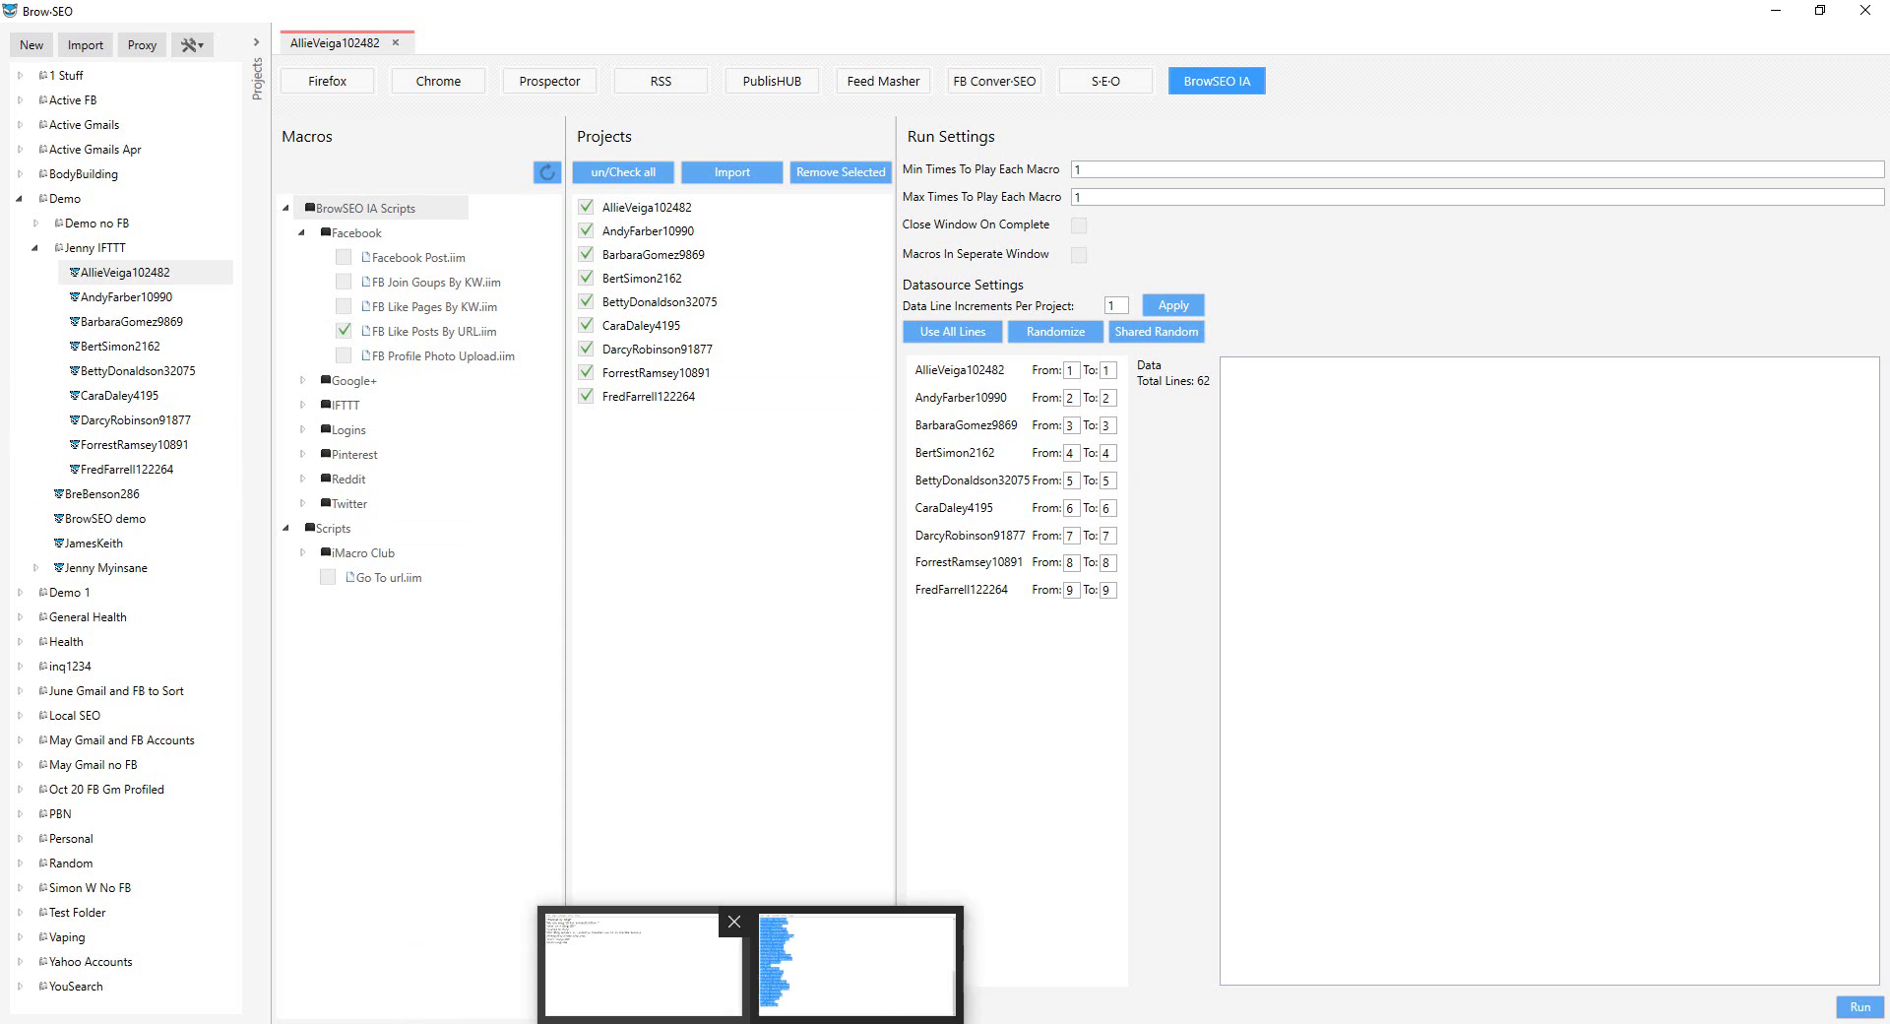
click(310, 87)
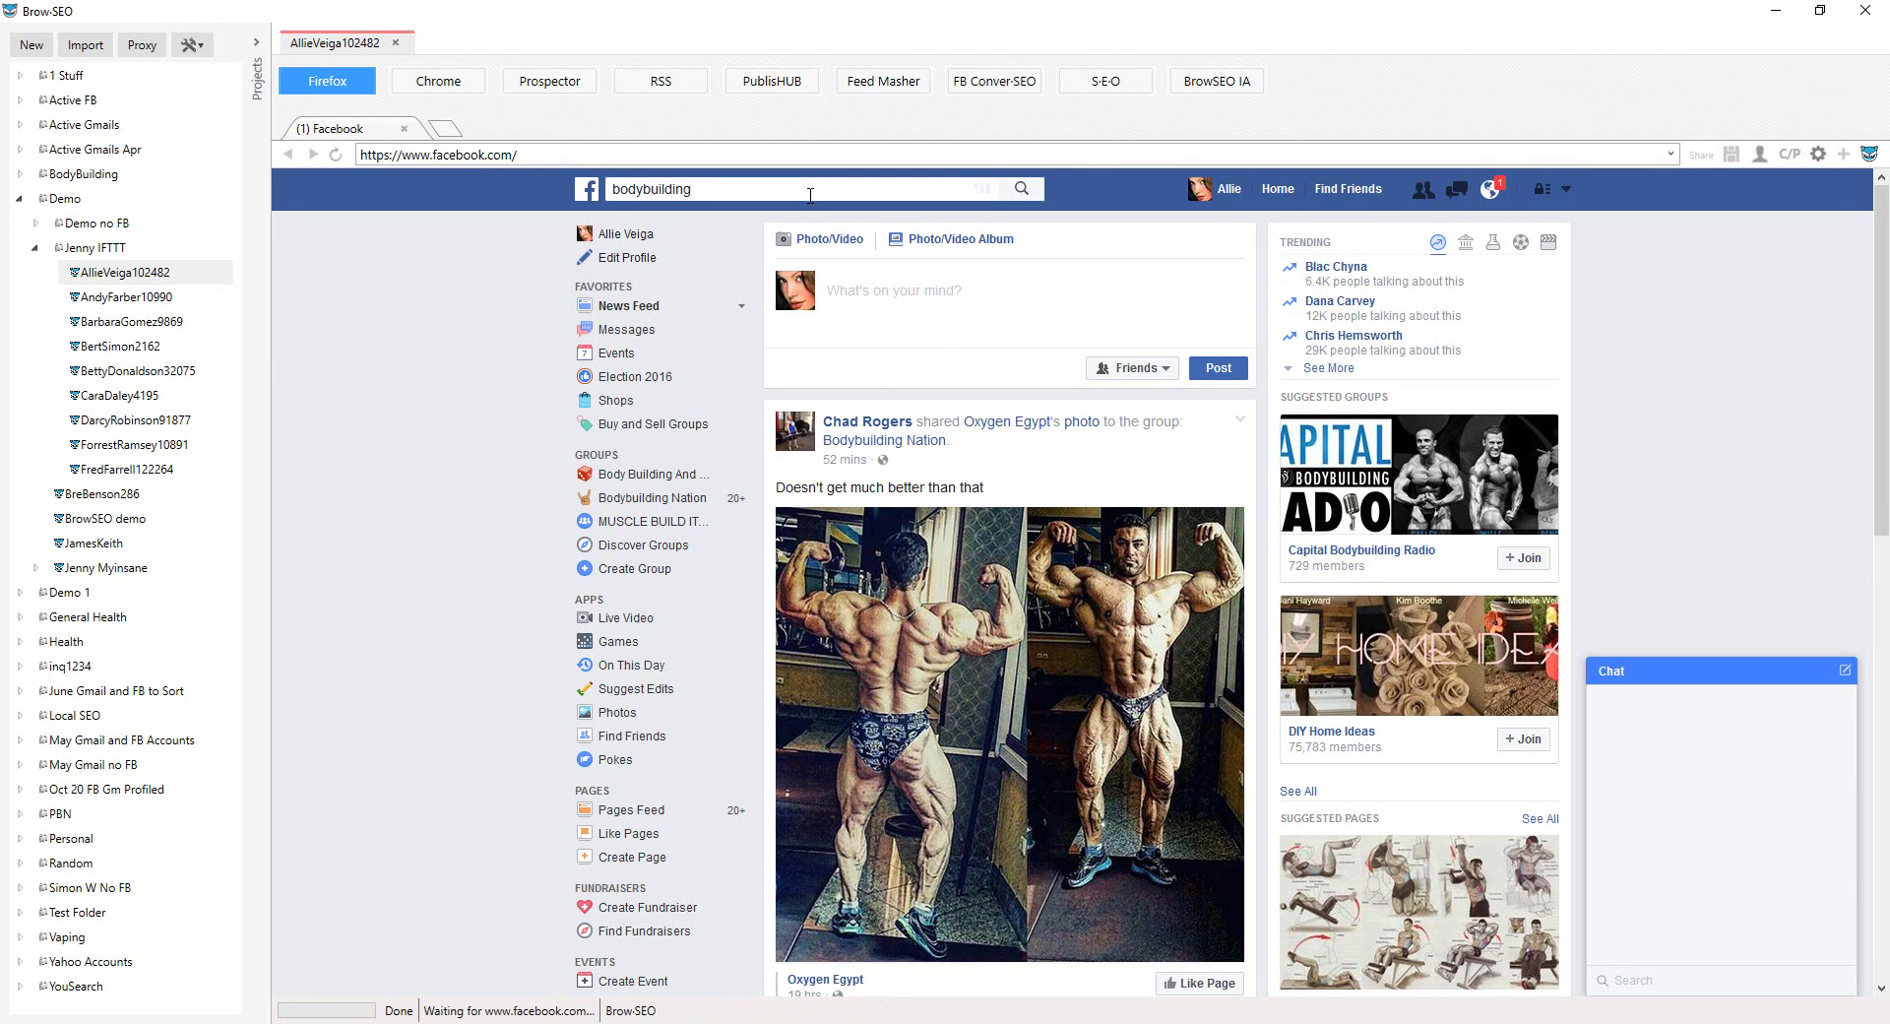
click(1868, 155)
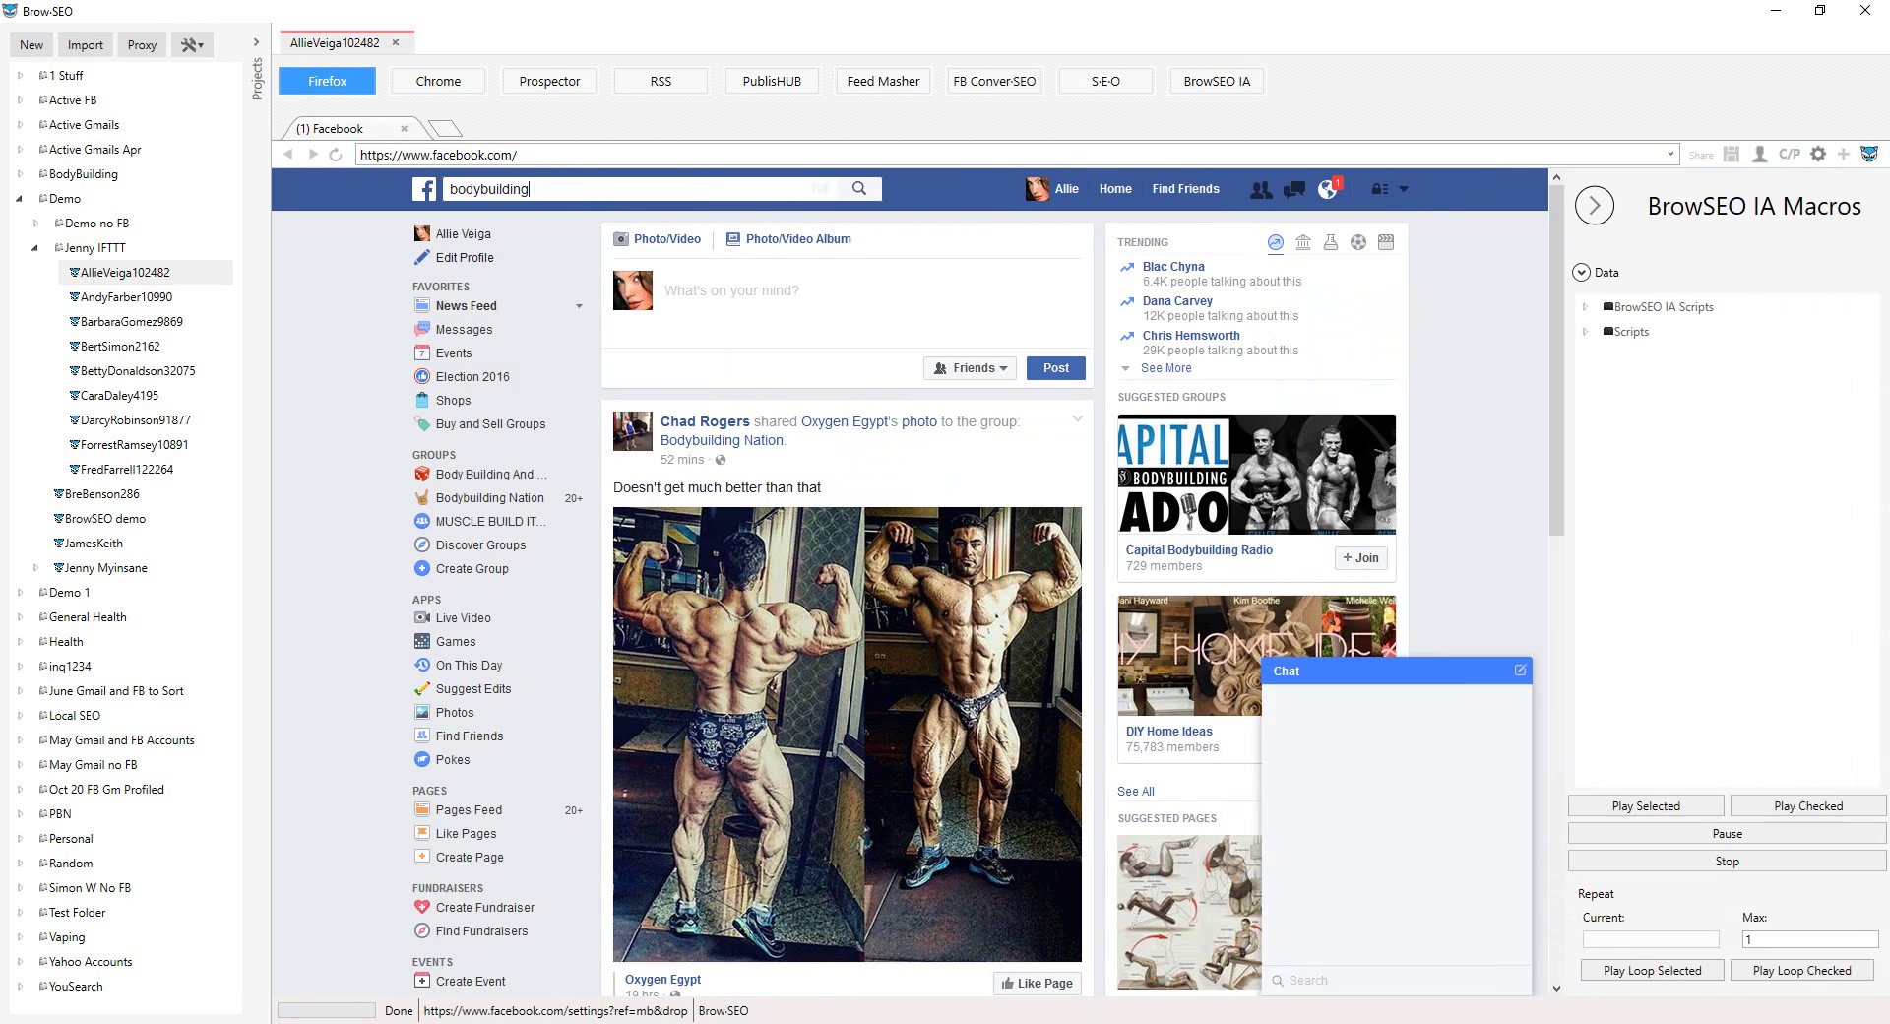
click(1583, 275)
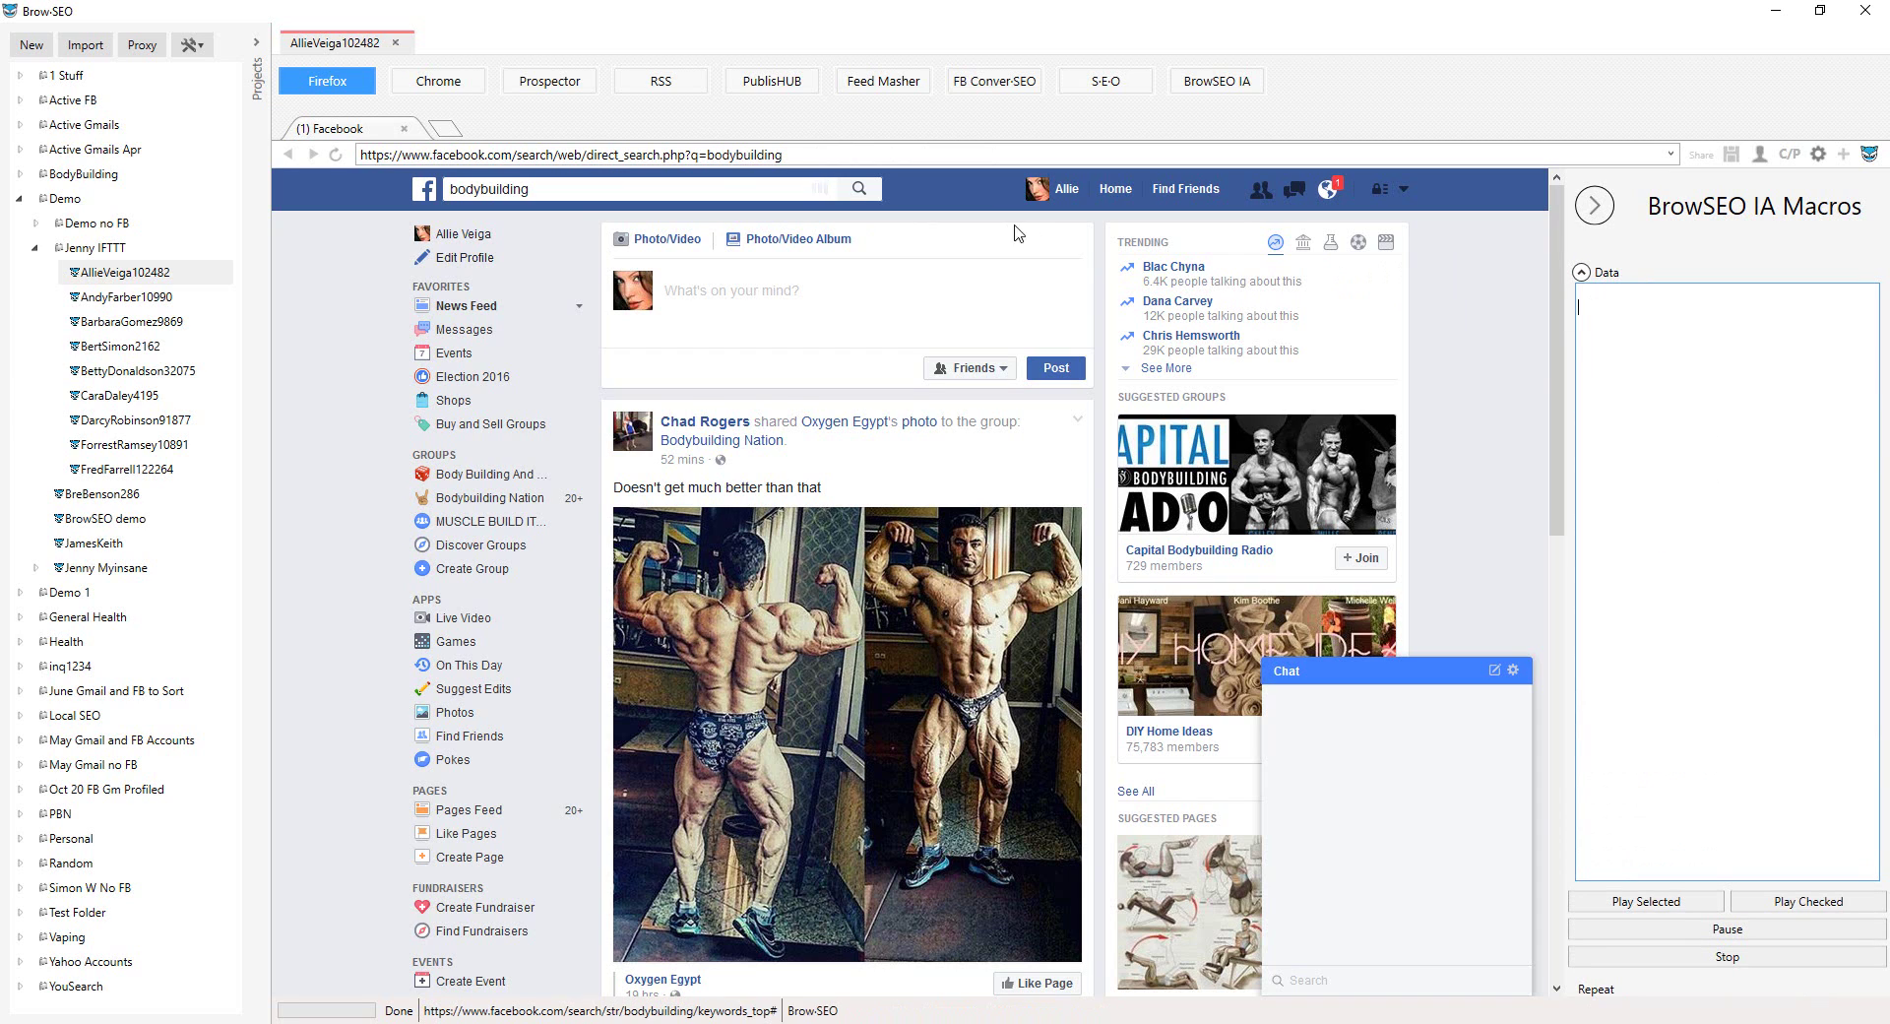
click(1678, 342)
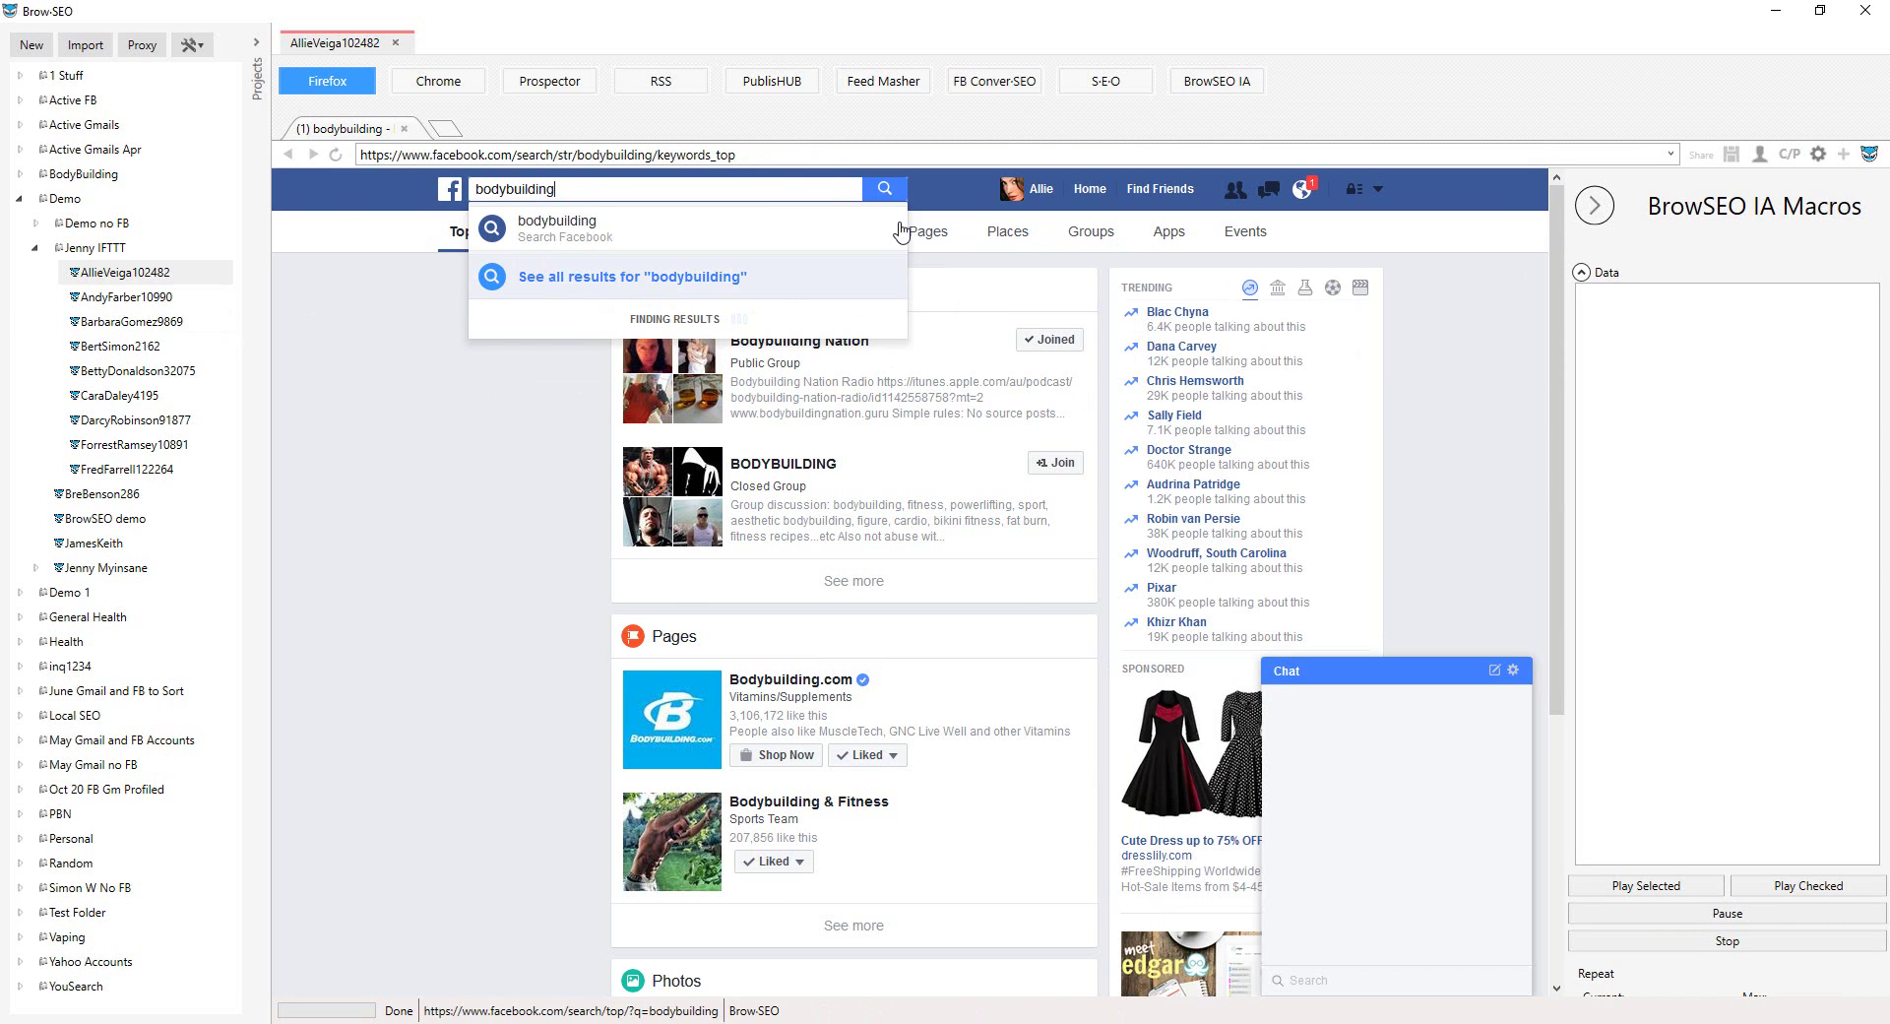
click(989, 307)
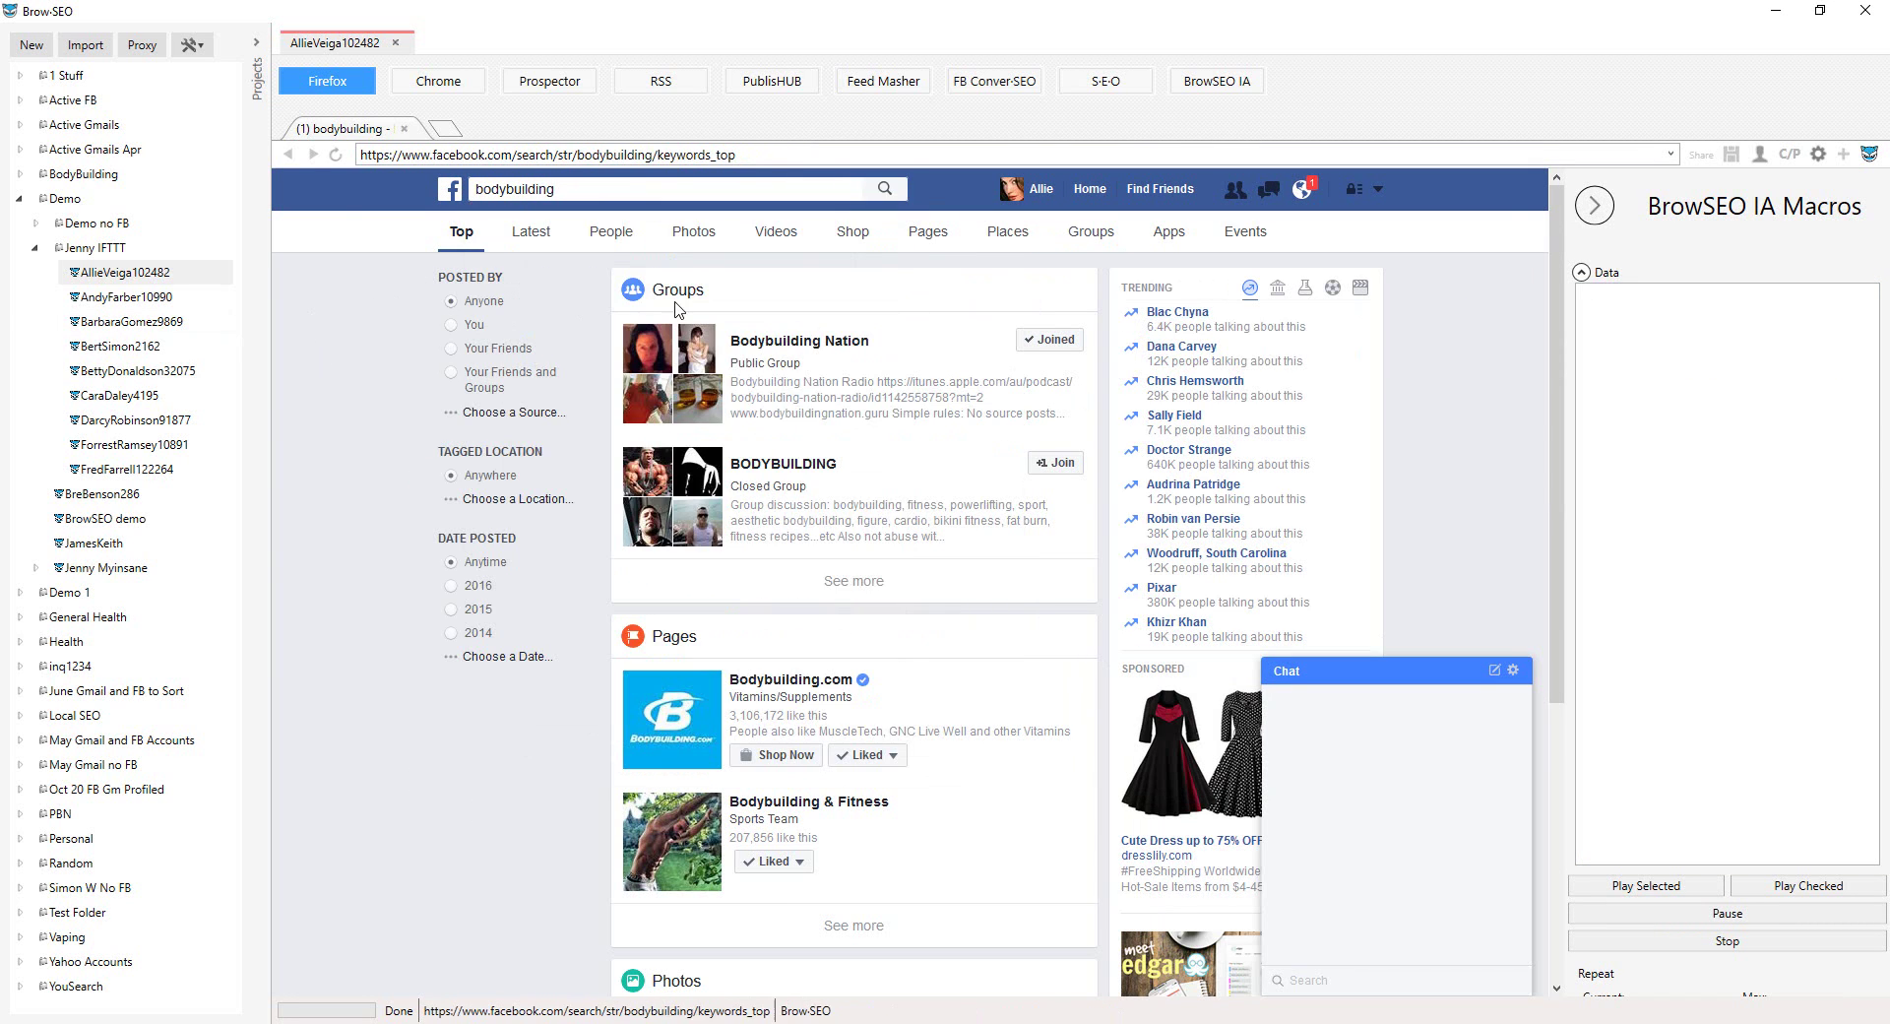
Step: Add the URLs of the Bodybuilding Nation group and the Bodybuilding.com page to the data list on separate lines
drag(758, 343, 1679, 298)
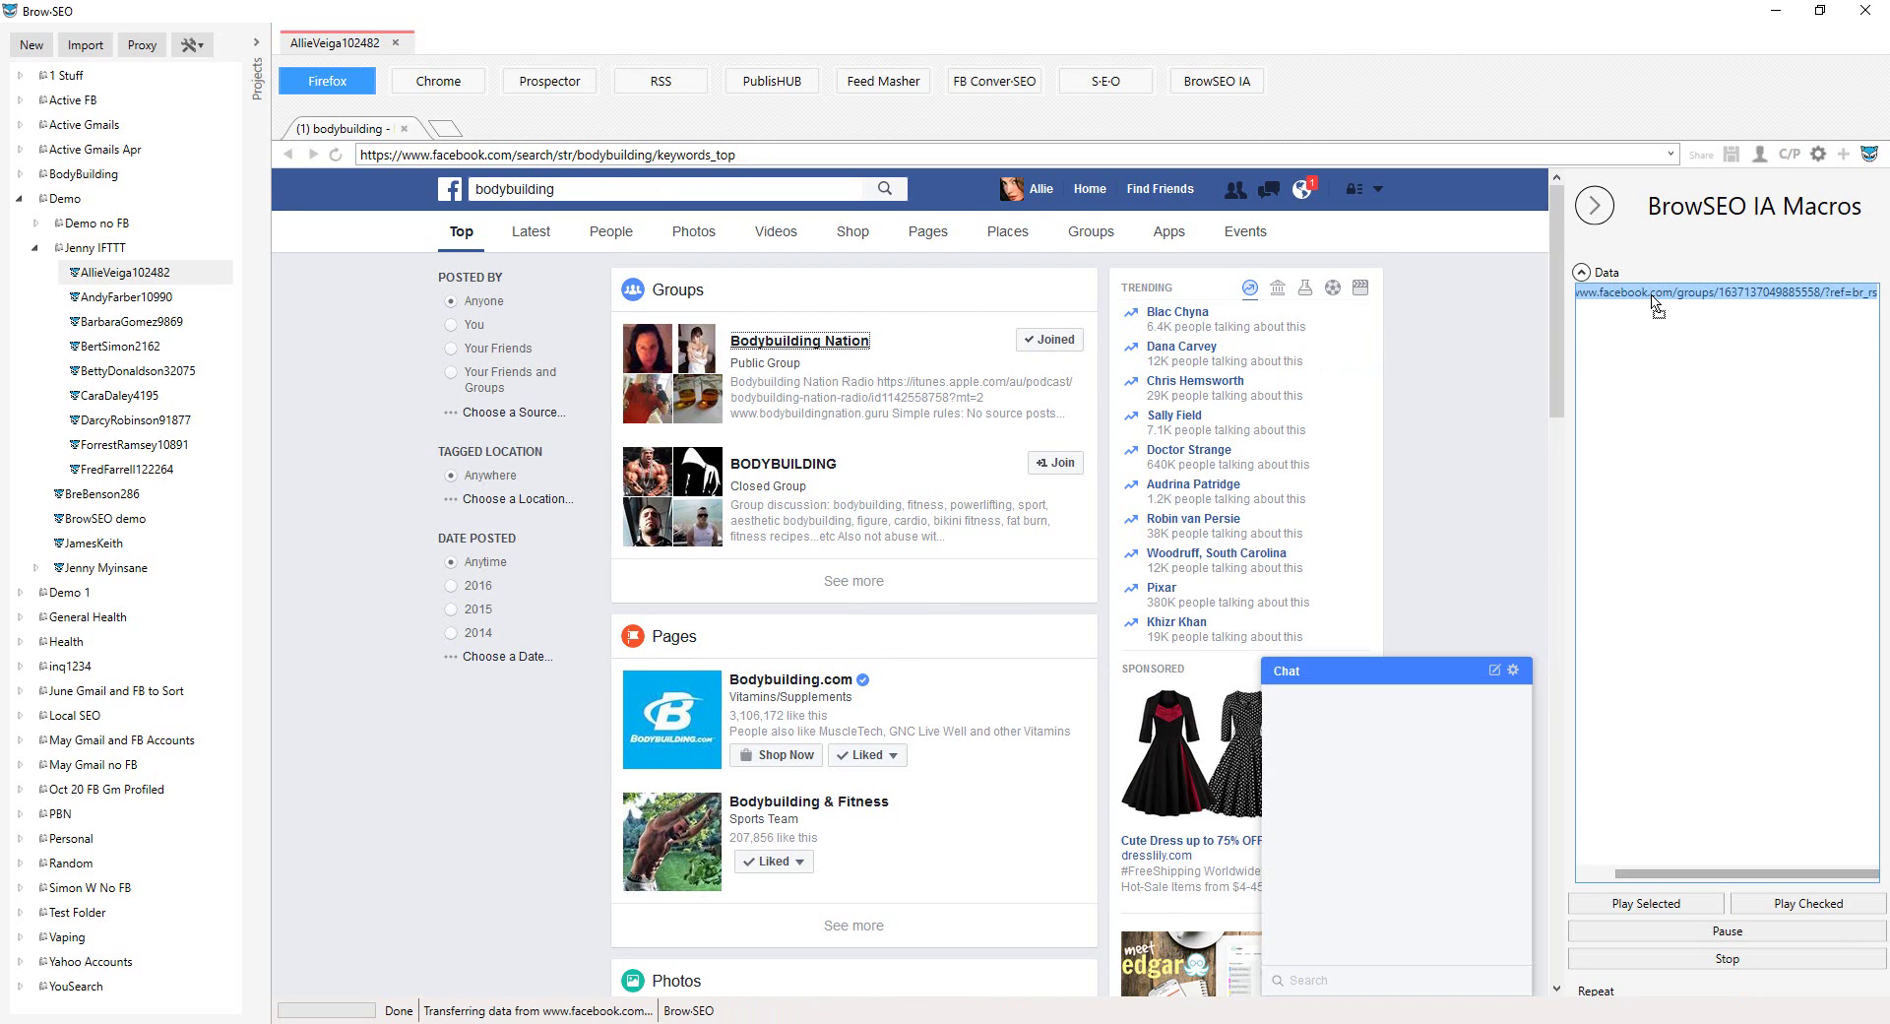
click(1695, 294)
key(Return)
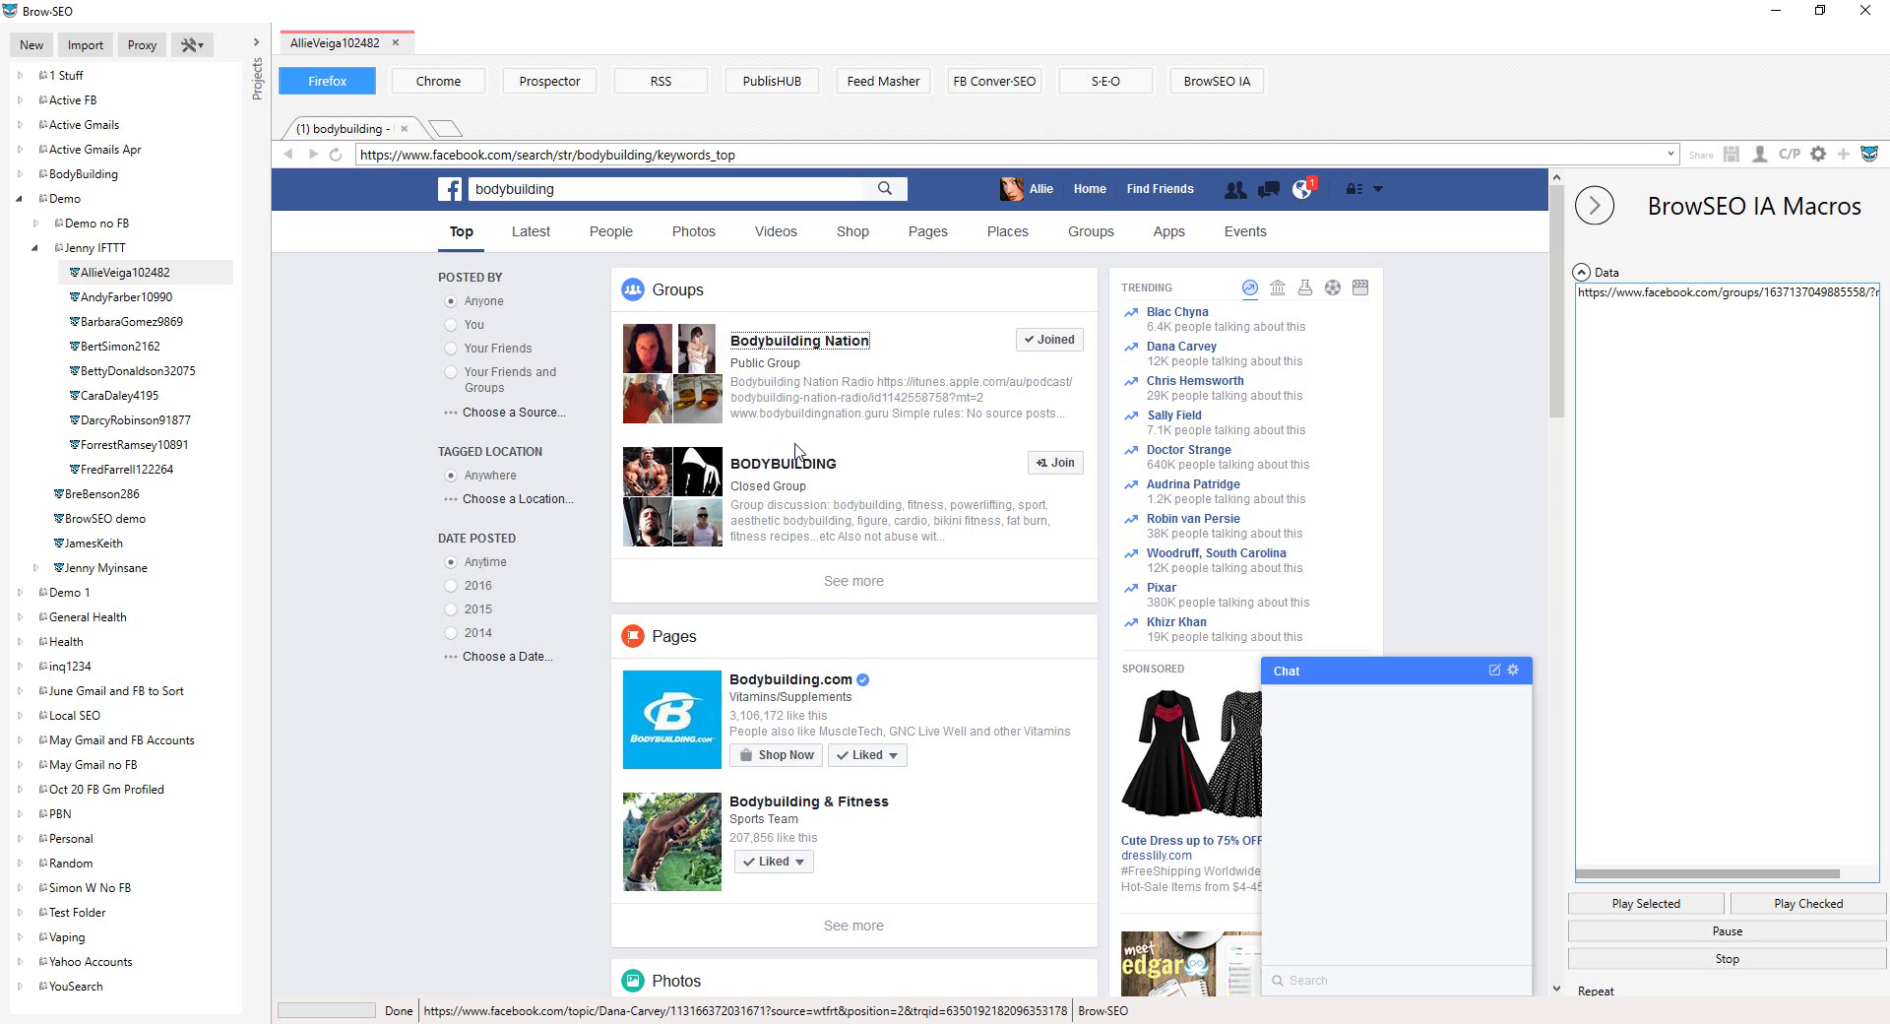
click(1851, 310)
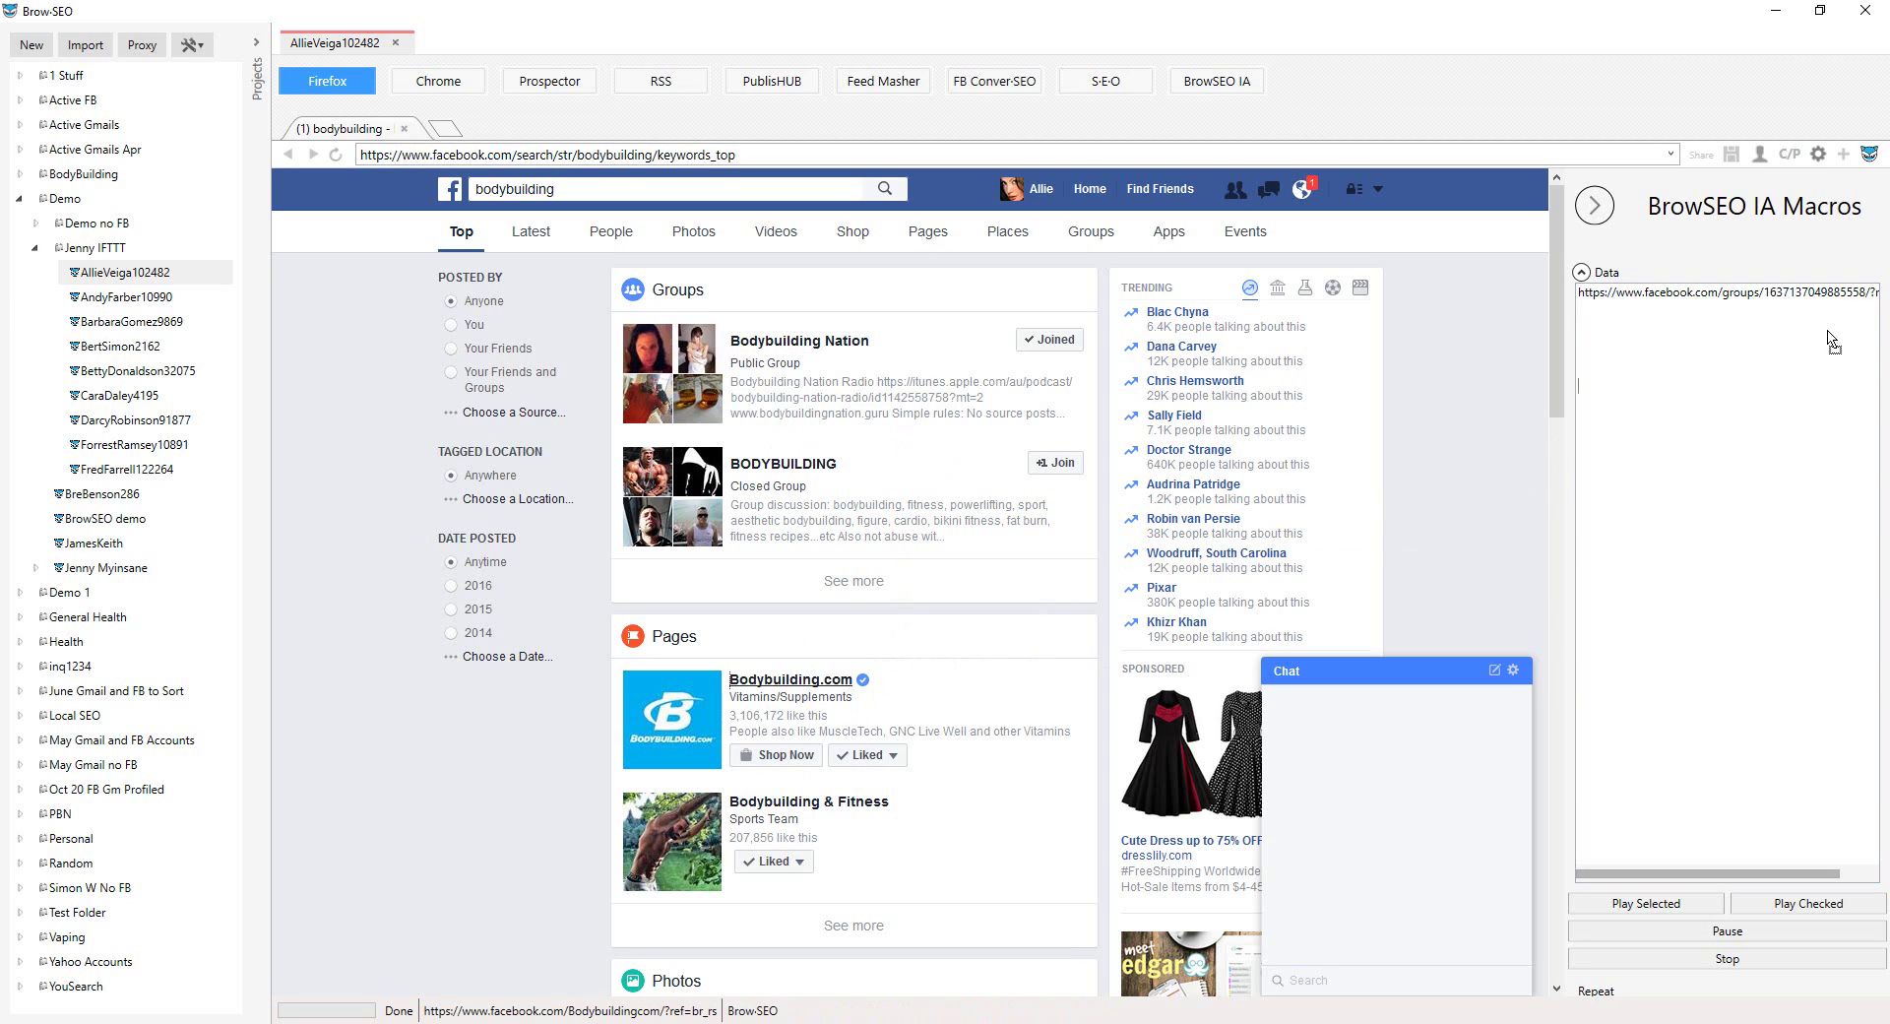
text(https://www.facebook.com/Bodybuildingcom/?ref=br_rs)
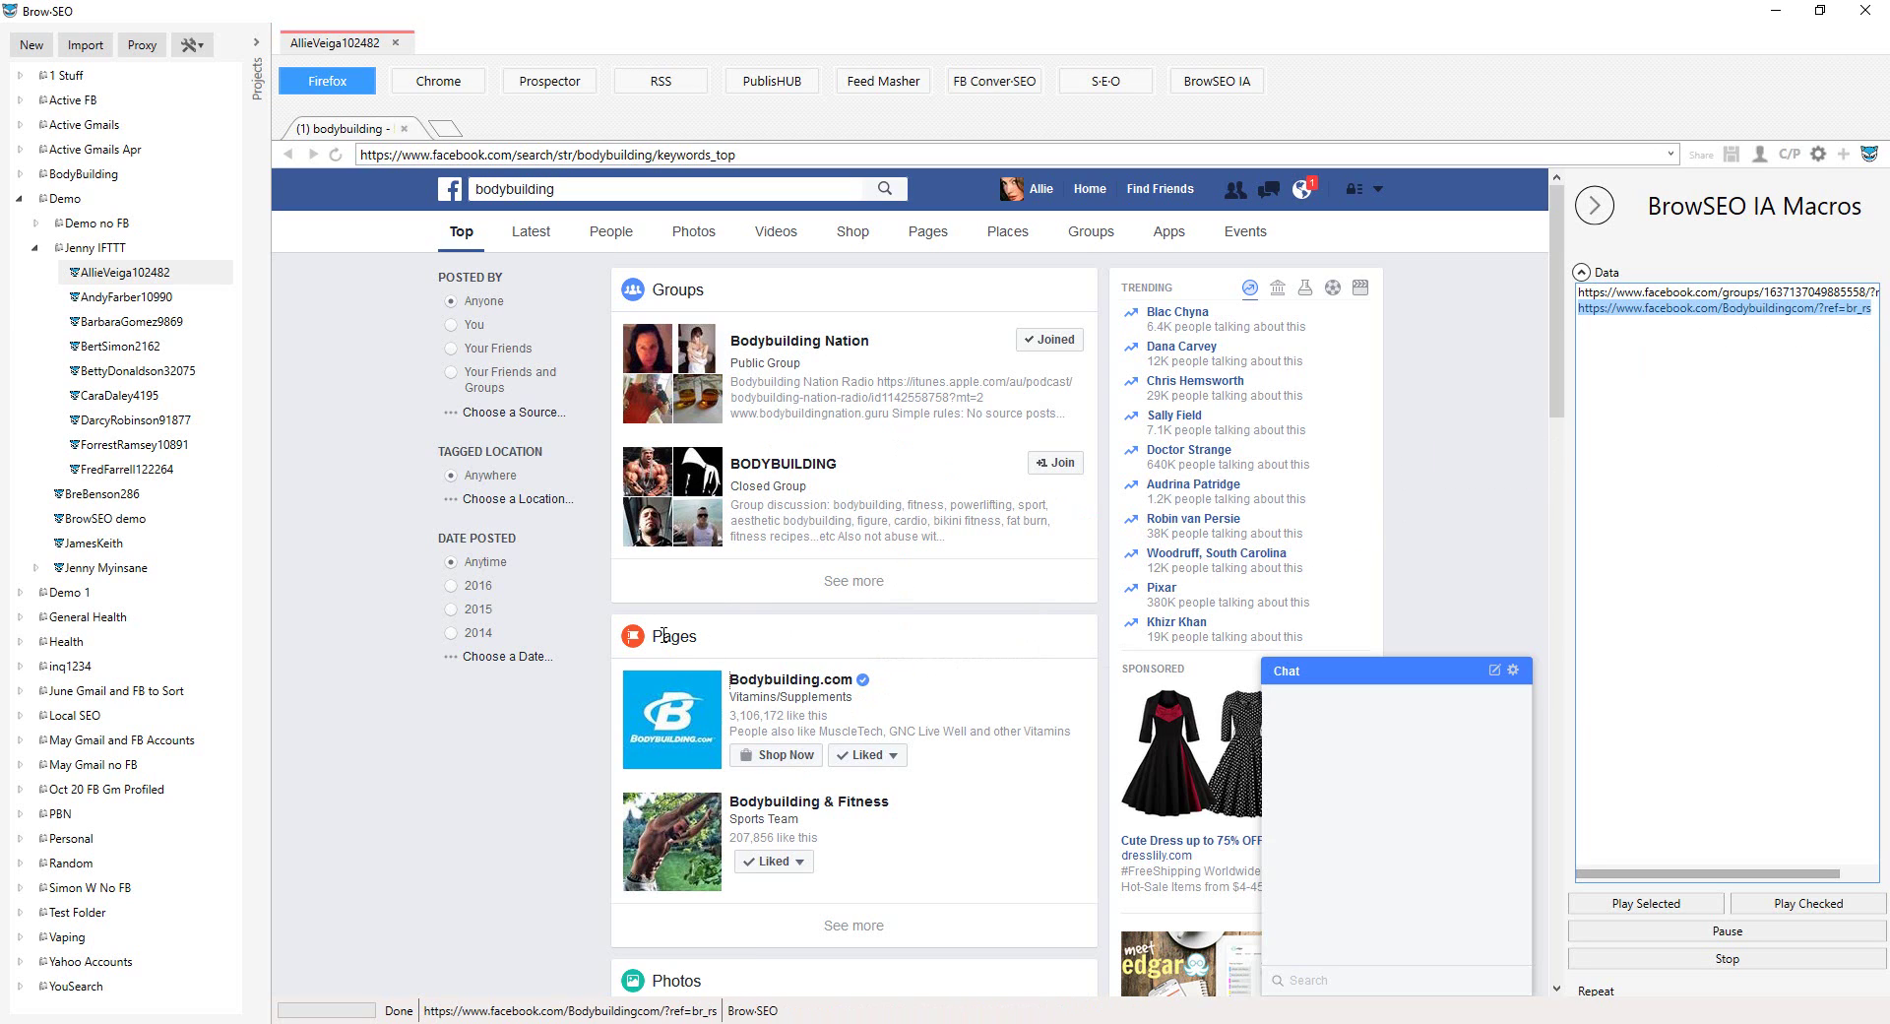
Step: Show all page results and add the Bodybuilding & Fitness, Bodybuilding IFBB PRO, Bodybuilding (Sport), BODYBUILDING BIBLE and Bodybuilding (Recreation & Fitness) URLs to the list
click(865, 935)
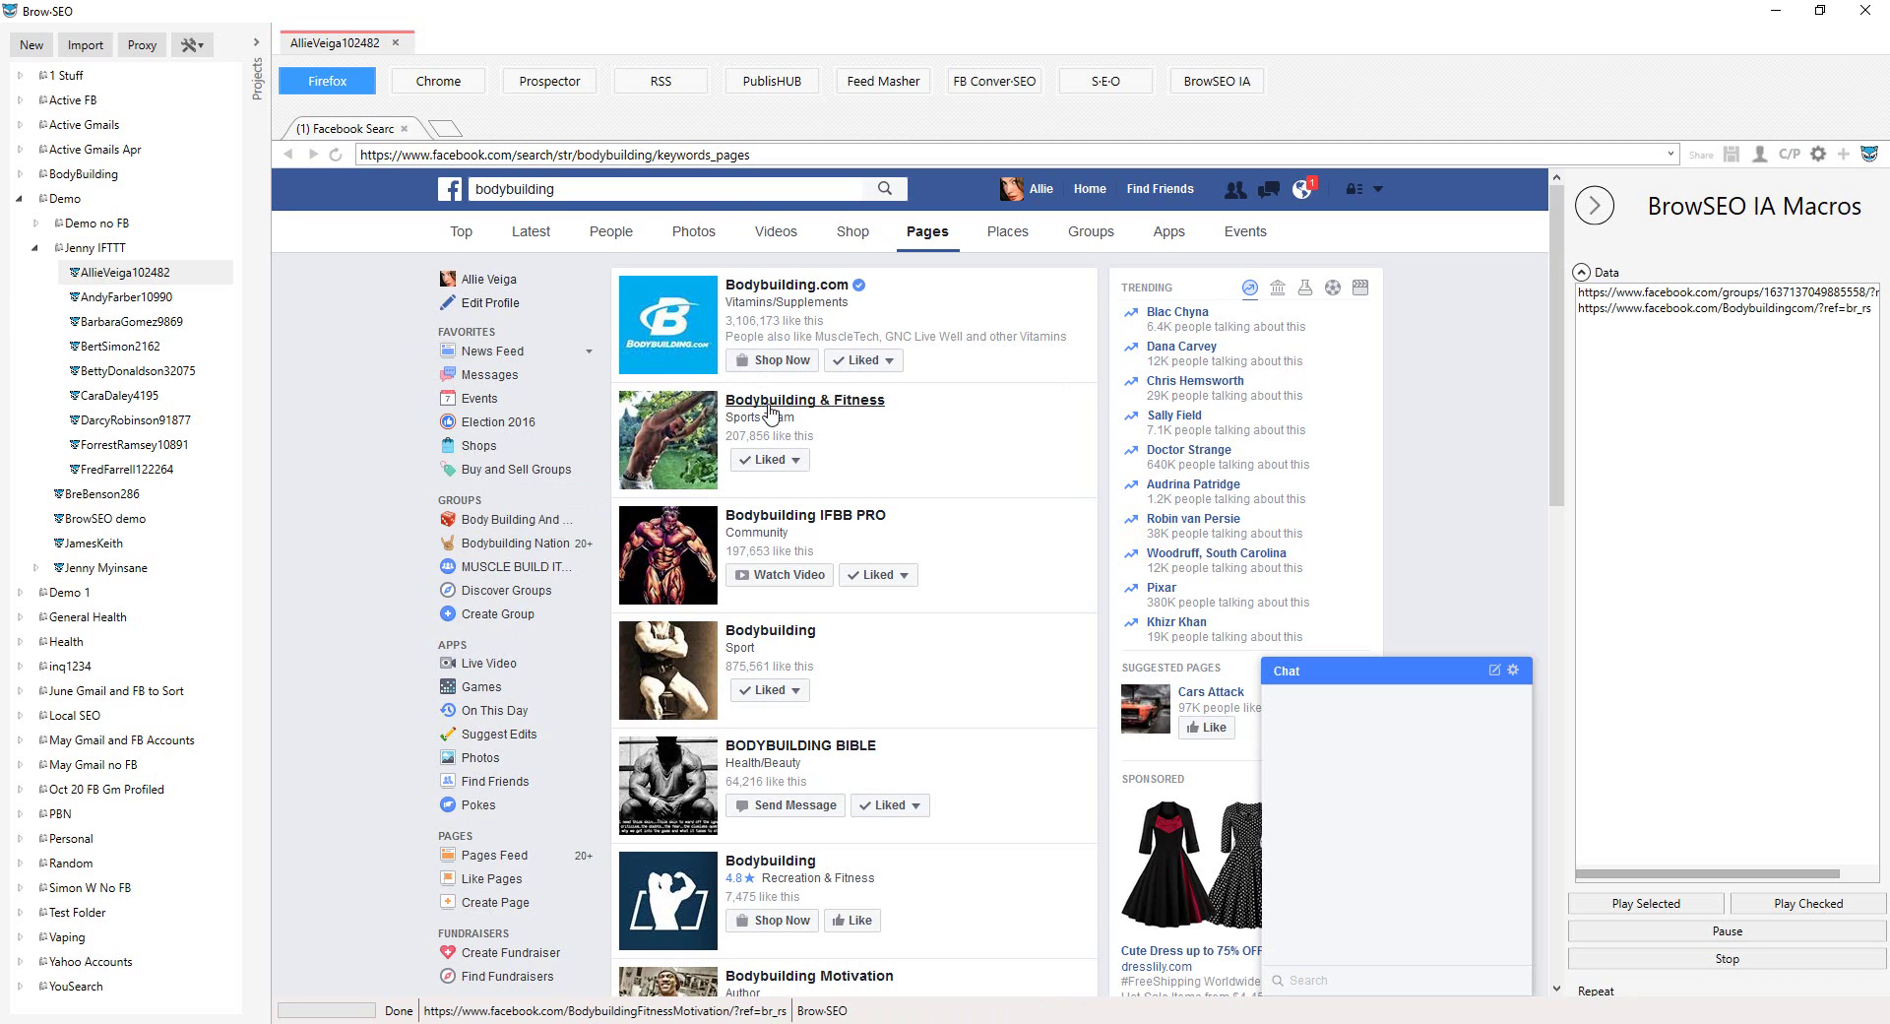
click(1664, 347)
drag(1664, 337, 1664, 337)
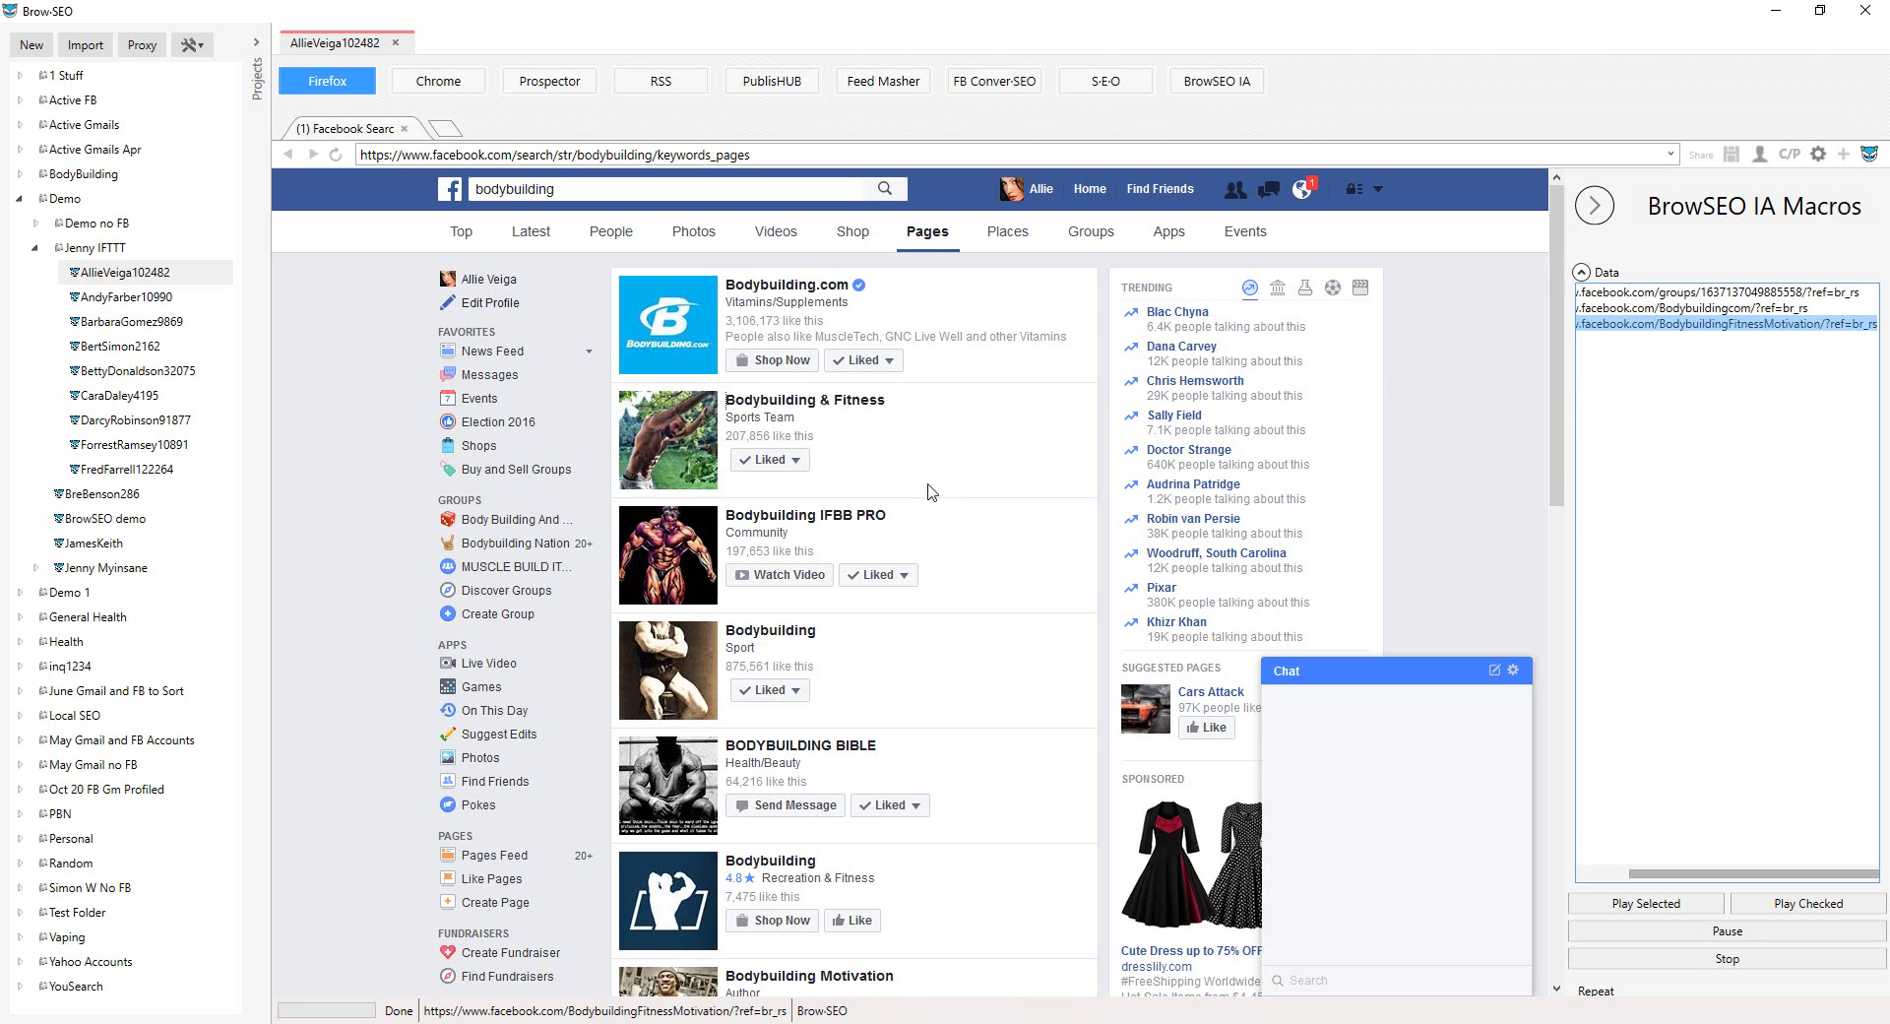
drag(748, 515, 1634, 345)
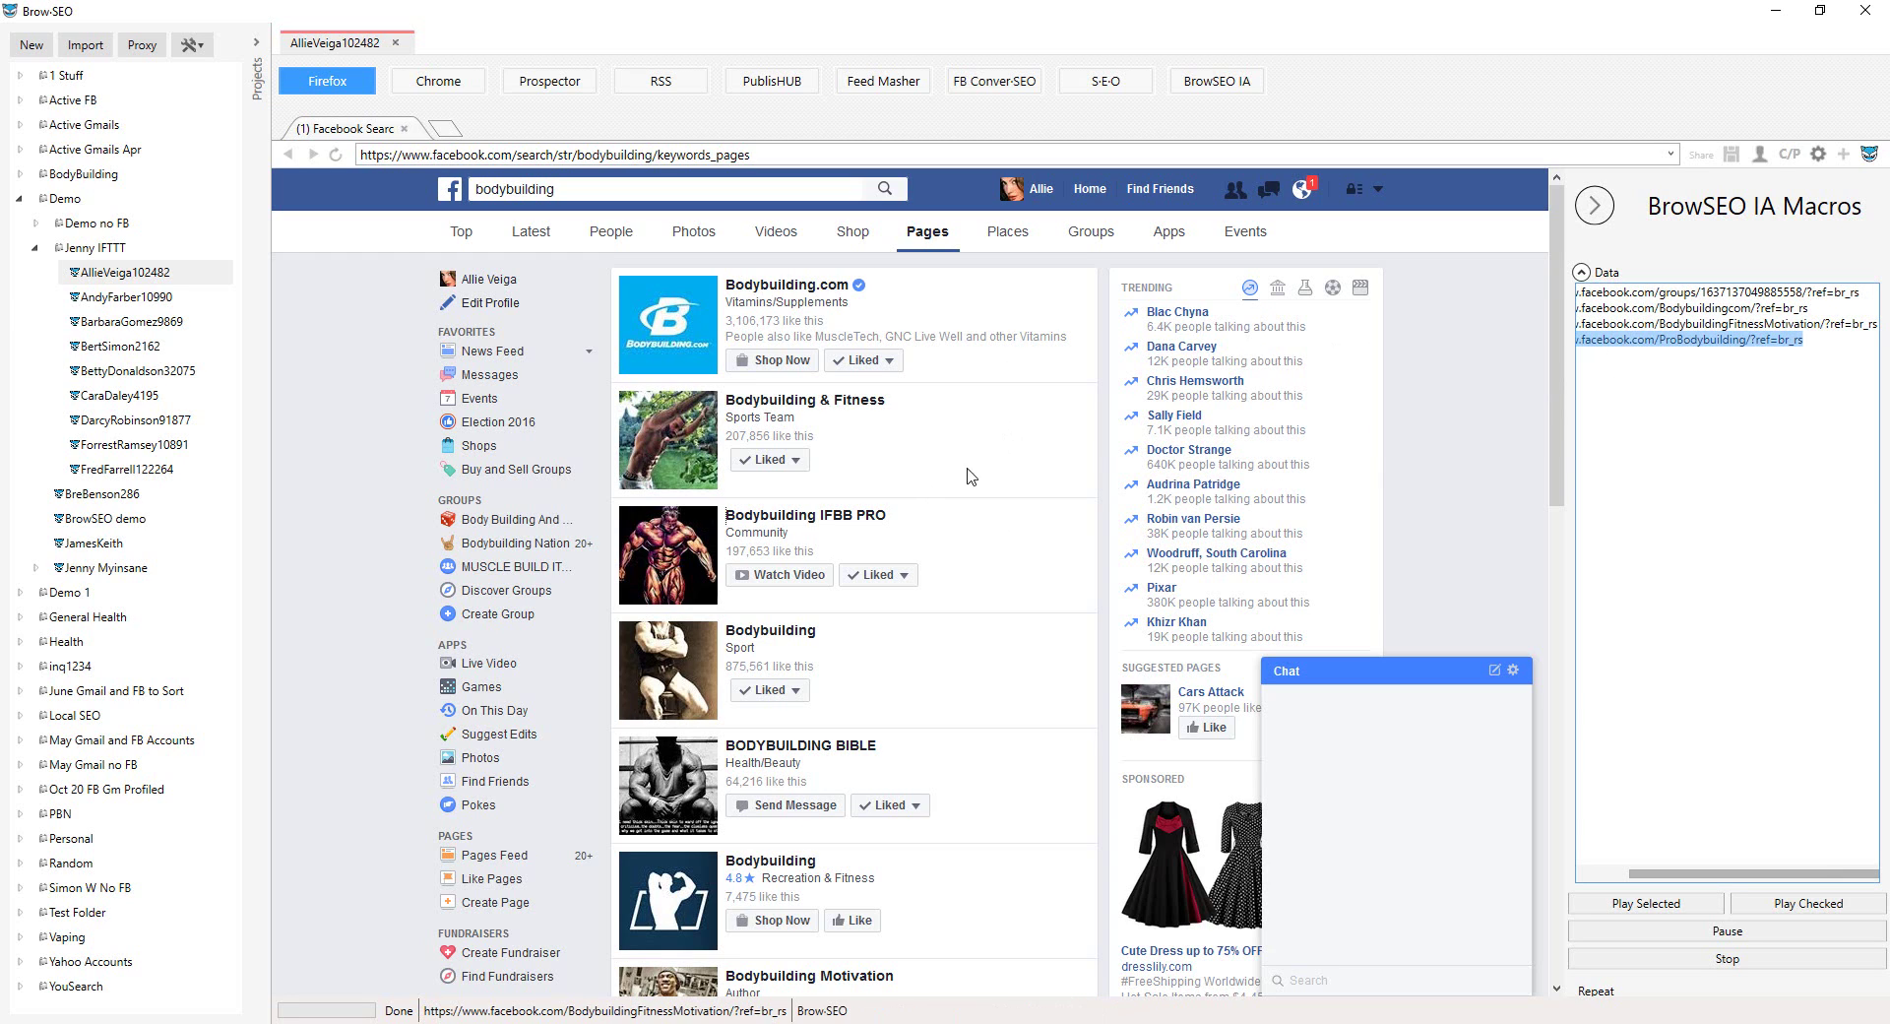
drag(792, 625, 1721, 372)
drag(800, 751, 1636, 375)
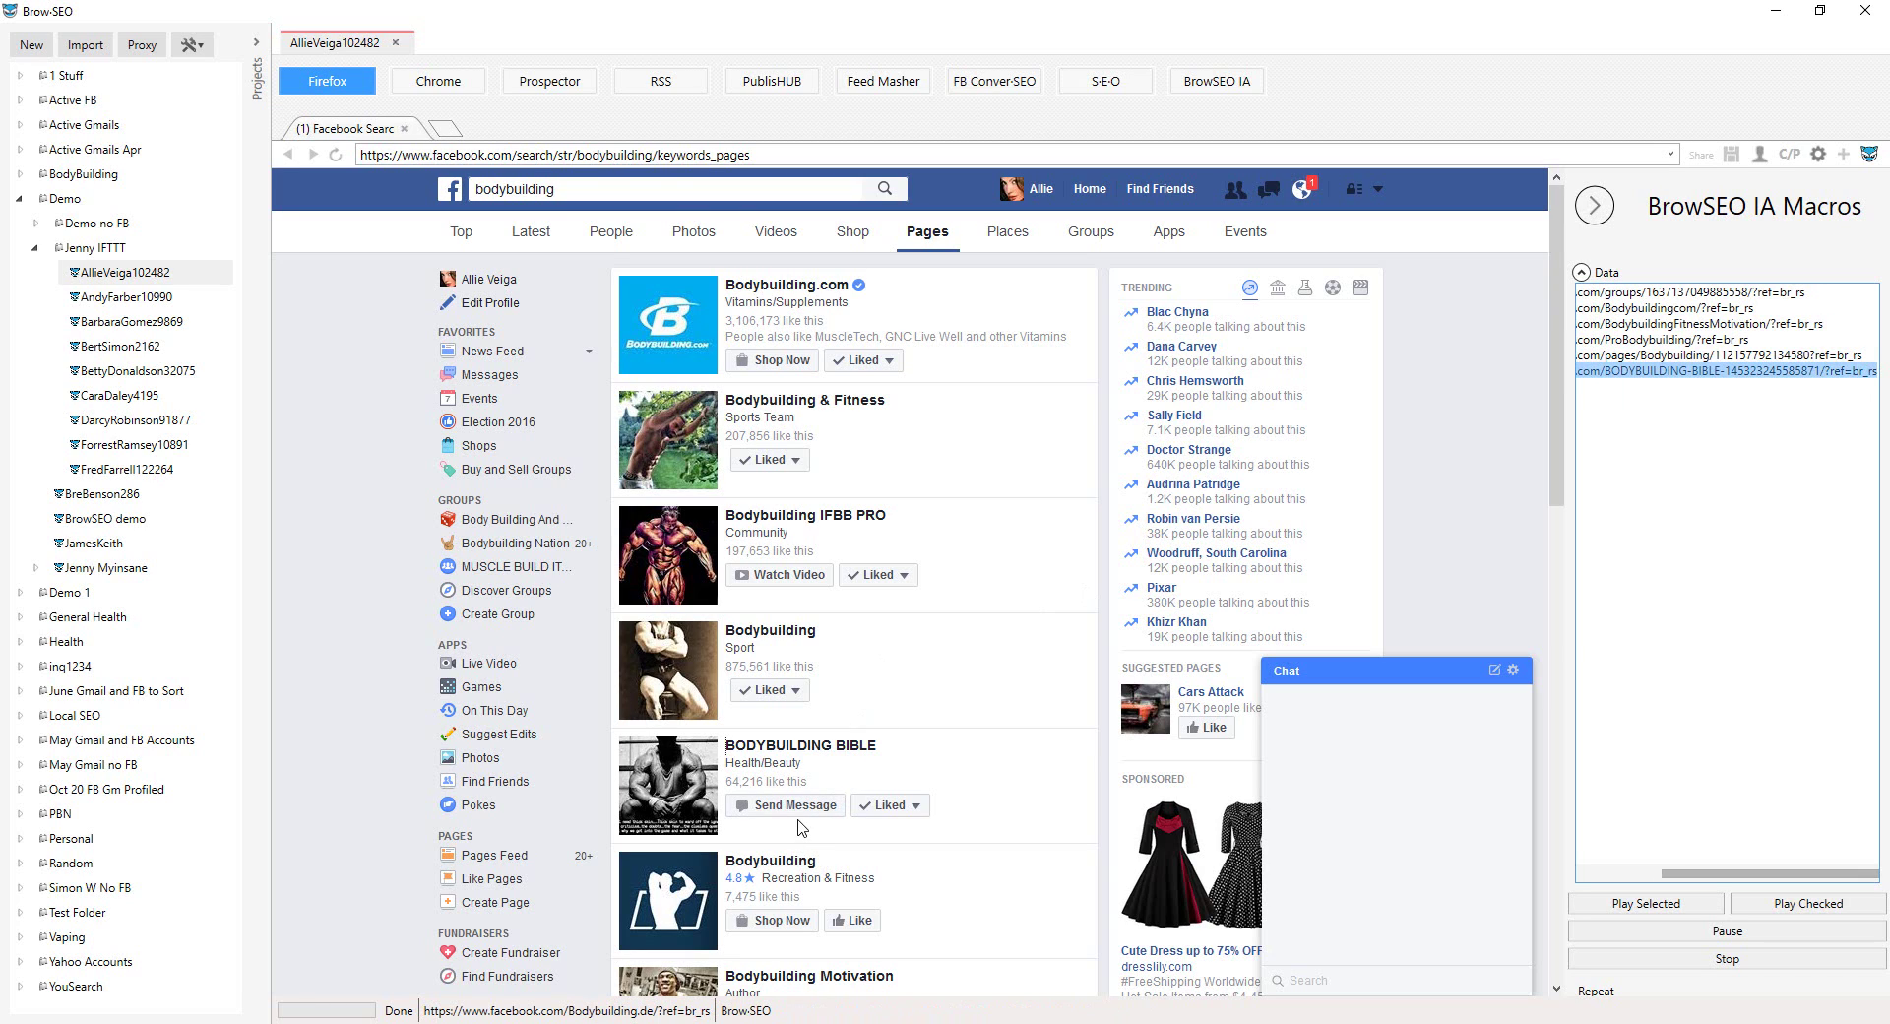
drag(788, 861, 1691, 397)
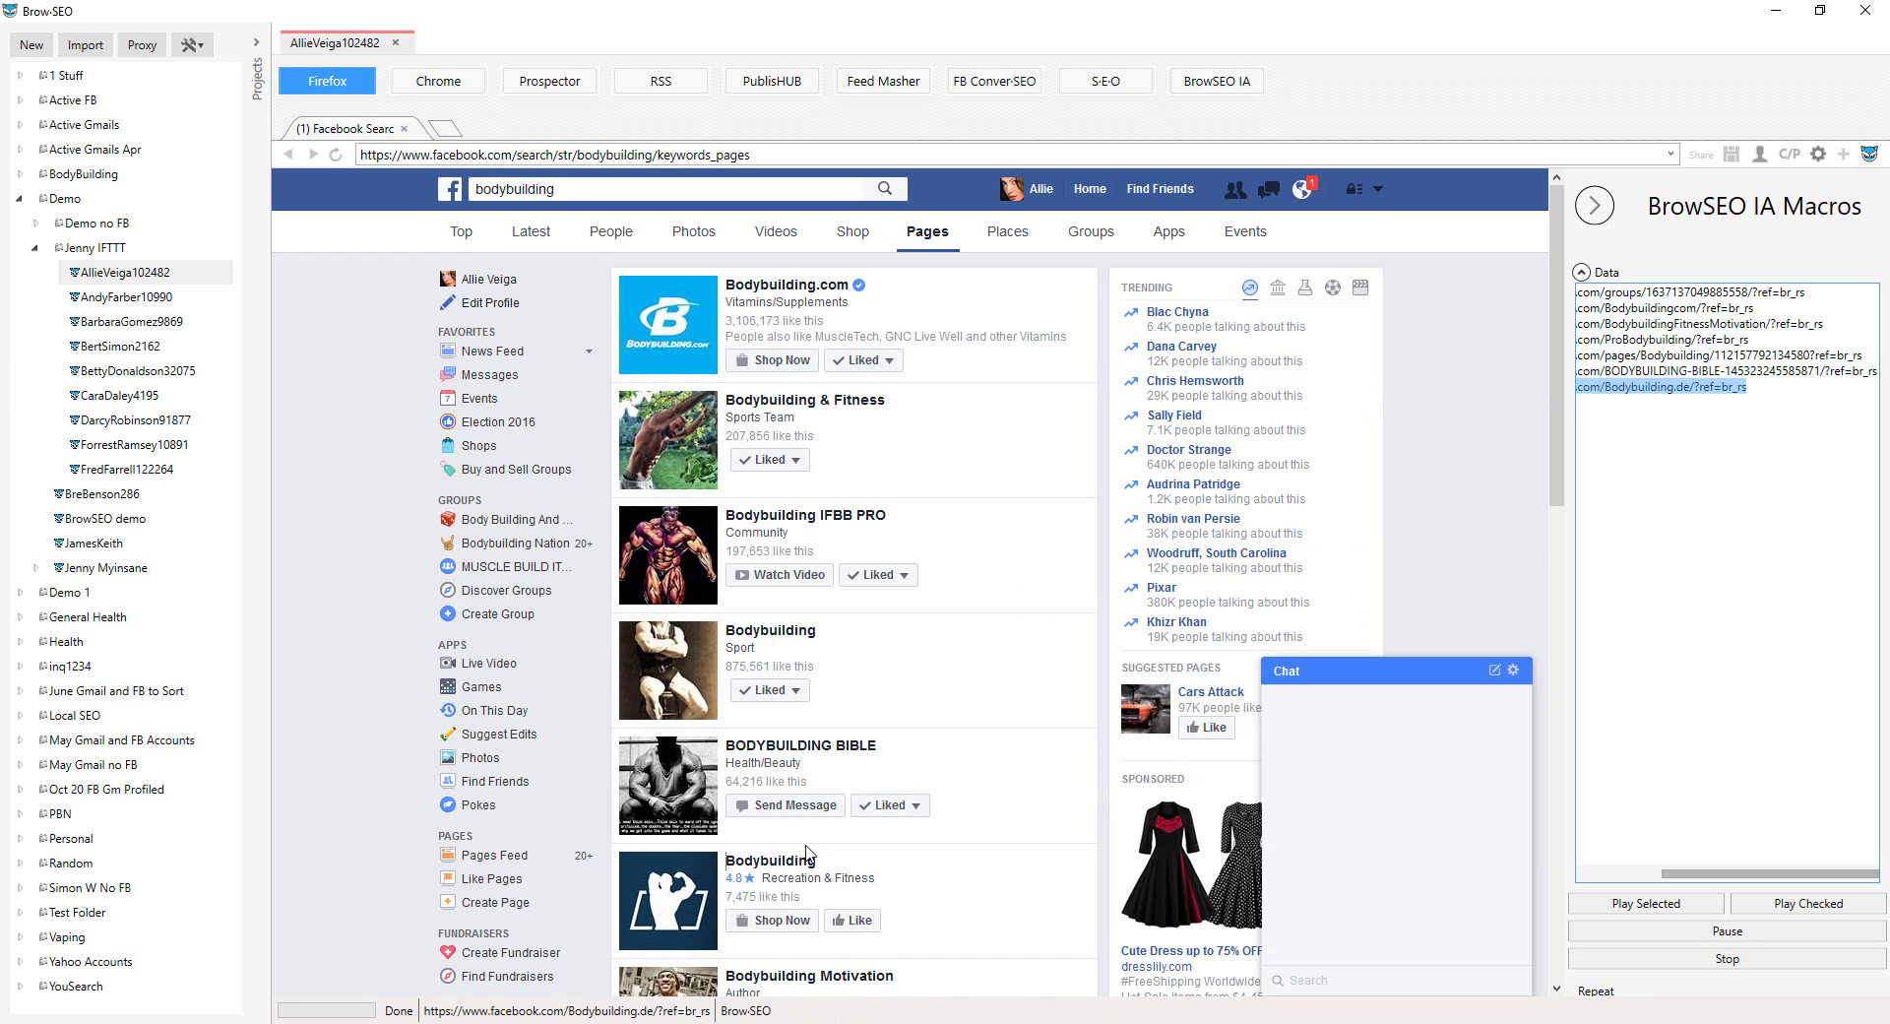
Step: Add the URLs of the Bodybuilding Motivation and BodyBuilding Tips & Tricks pages to the data list and select all its lines
scroll(805, 864, down, 1)
drag(806, 864, 1695, 410)
scroll(1025, 709, down, 2)
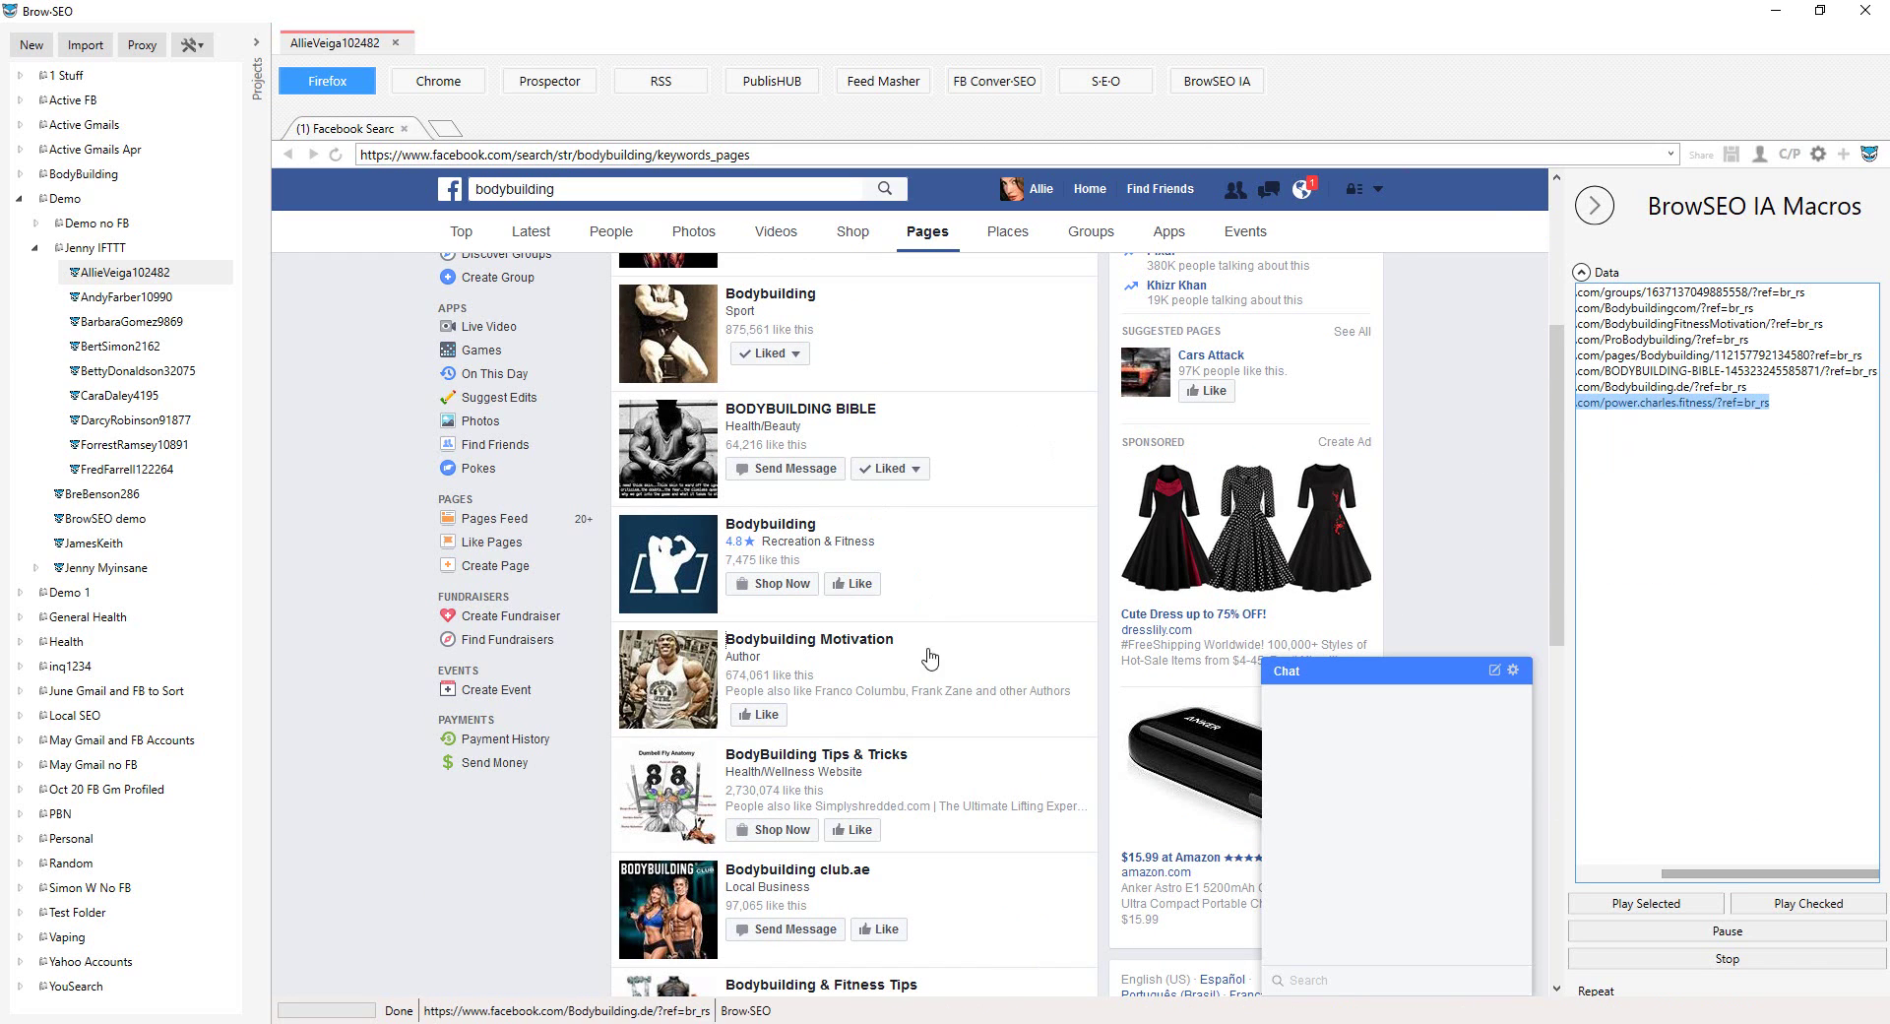
drag(758, 755, 1647, 425)
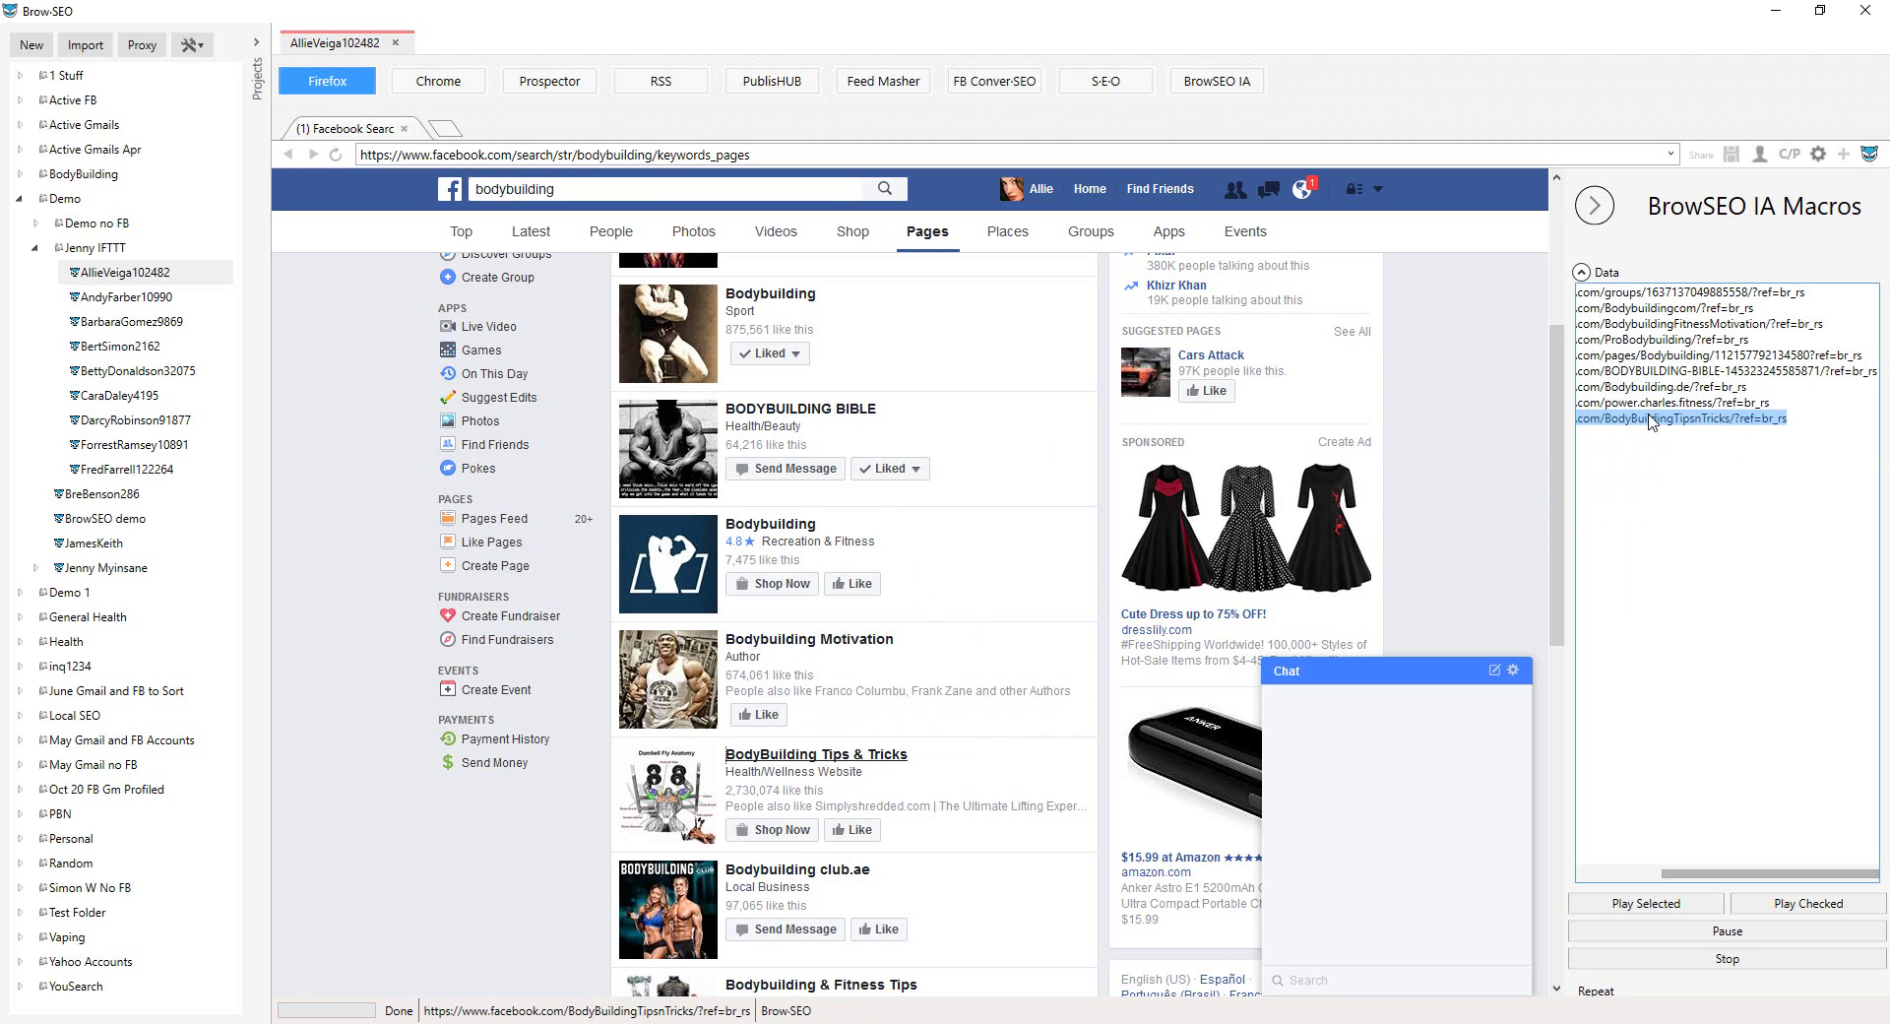
key(ctrl+a)
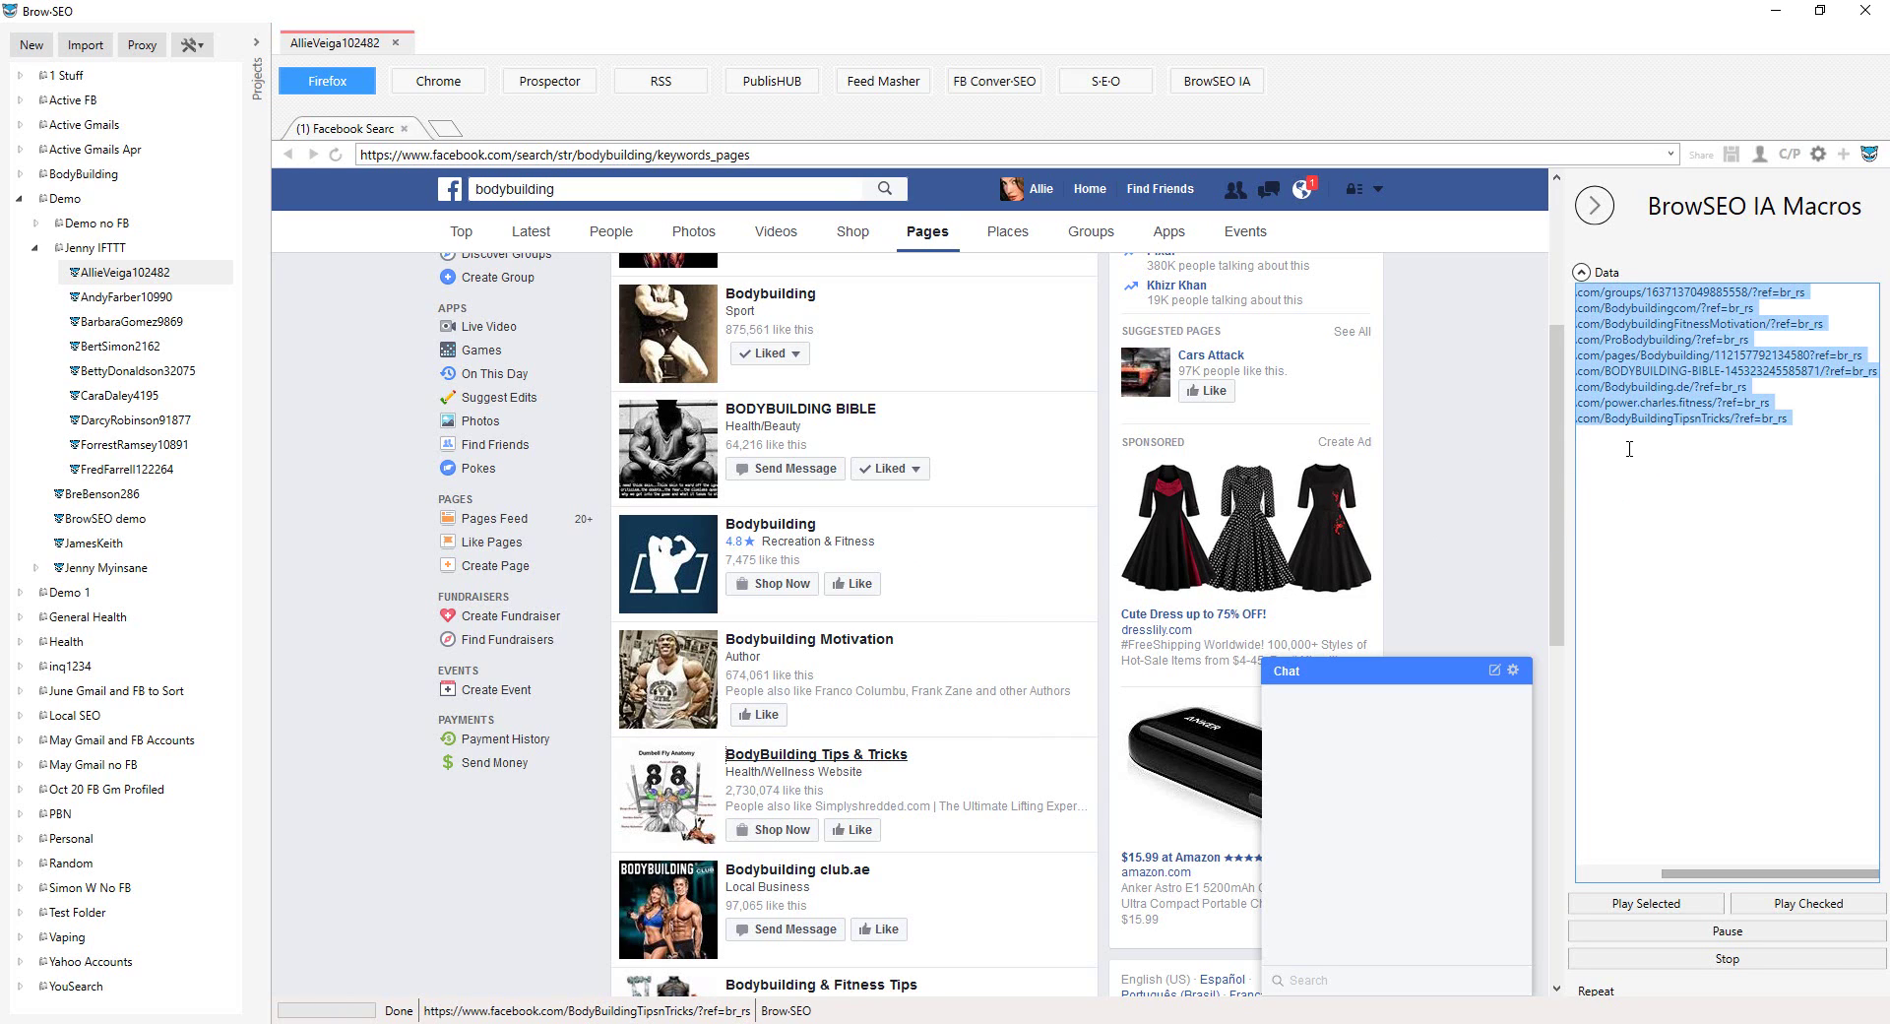
Step: Open the account's full list of Facebook groups and add the URLs of all four groups to the data list
scroll(537, 532, up, 3)
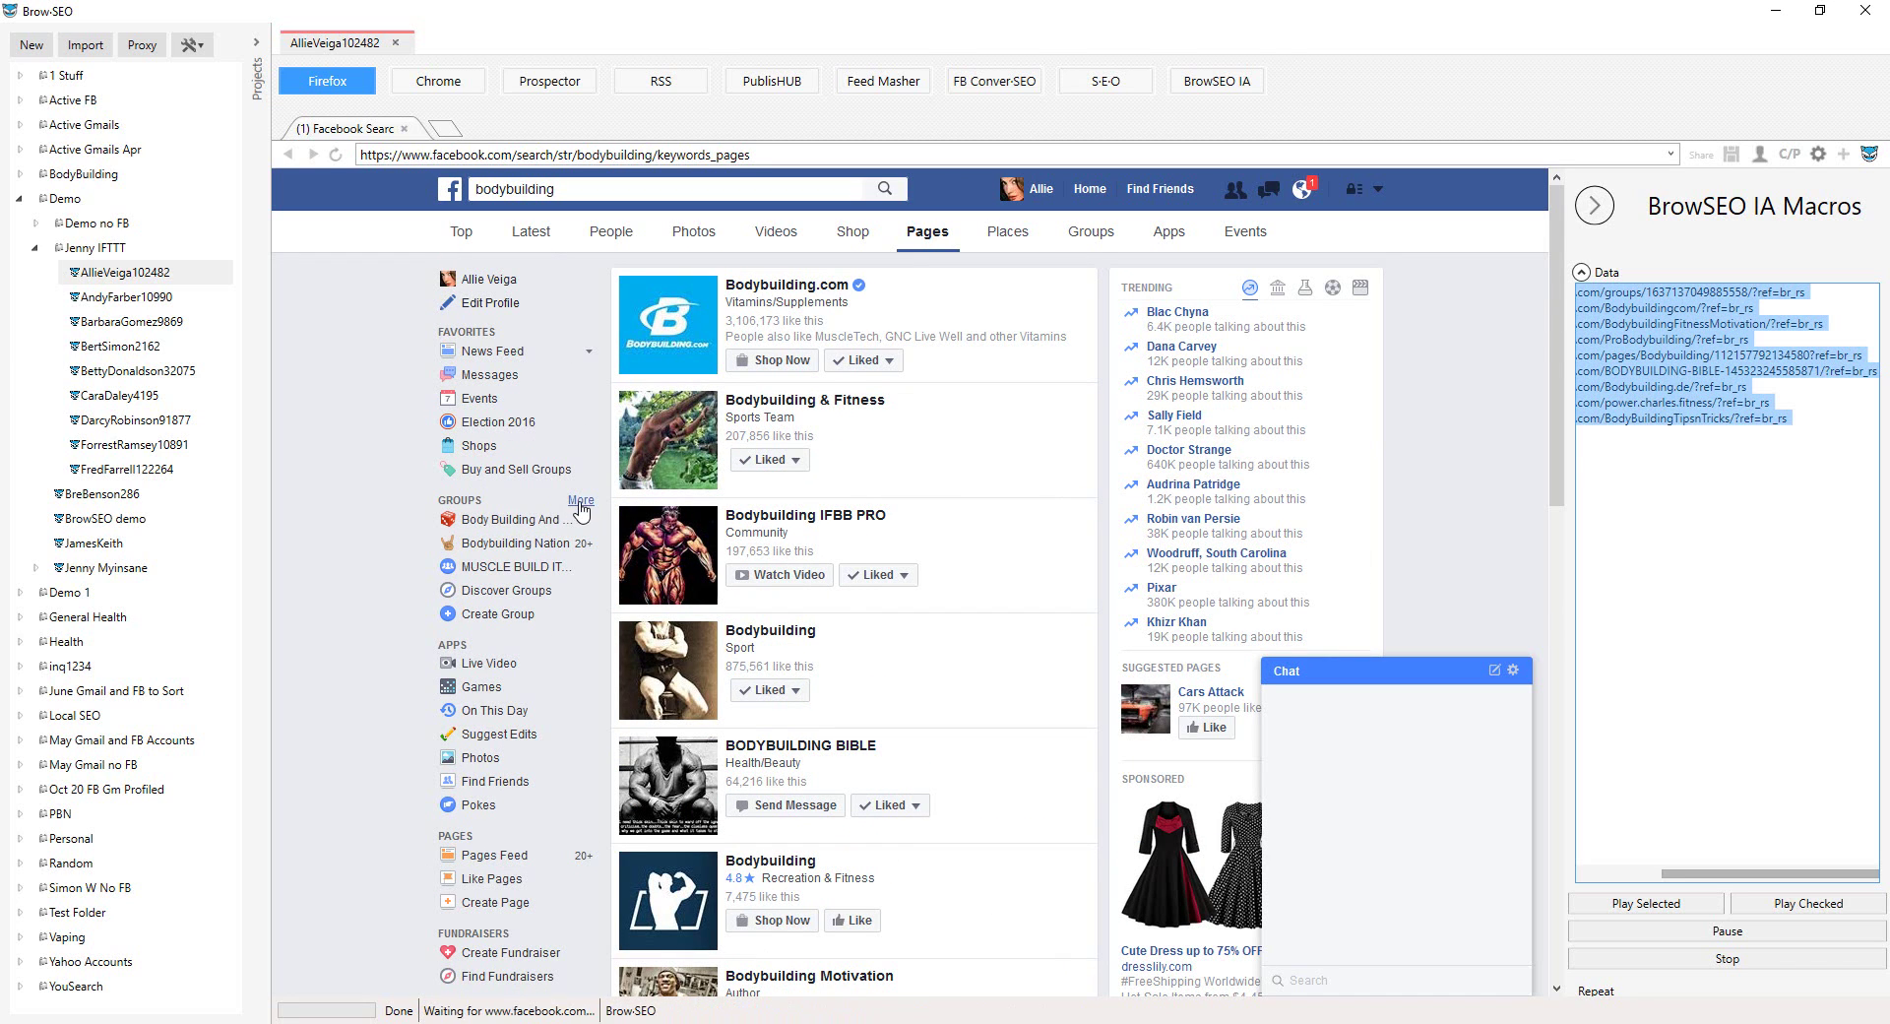
click(581, 502)
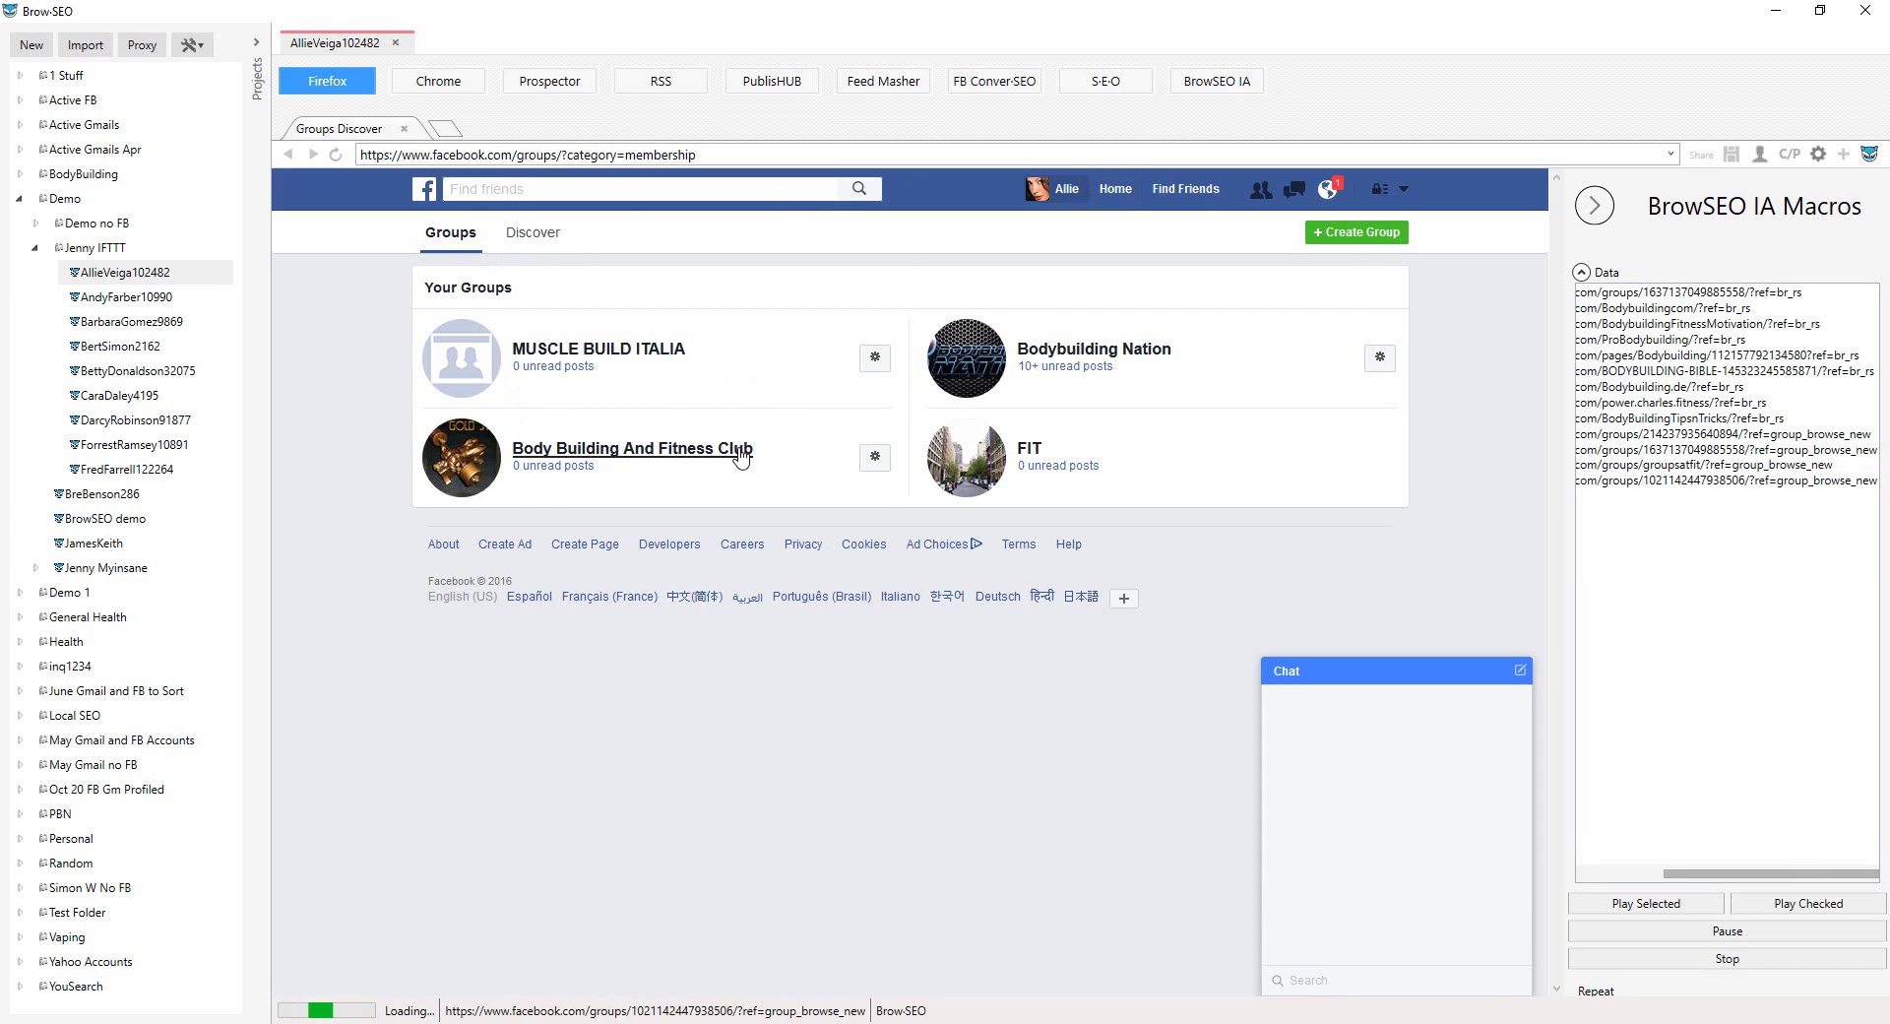
mouse_move(740, 455)
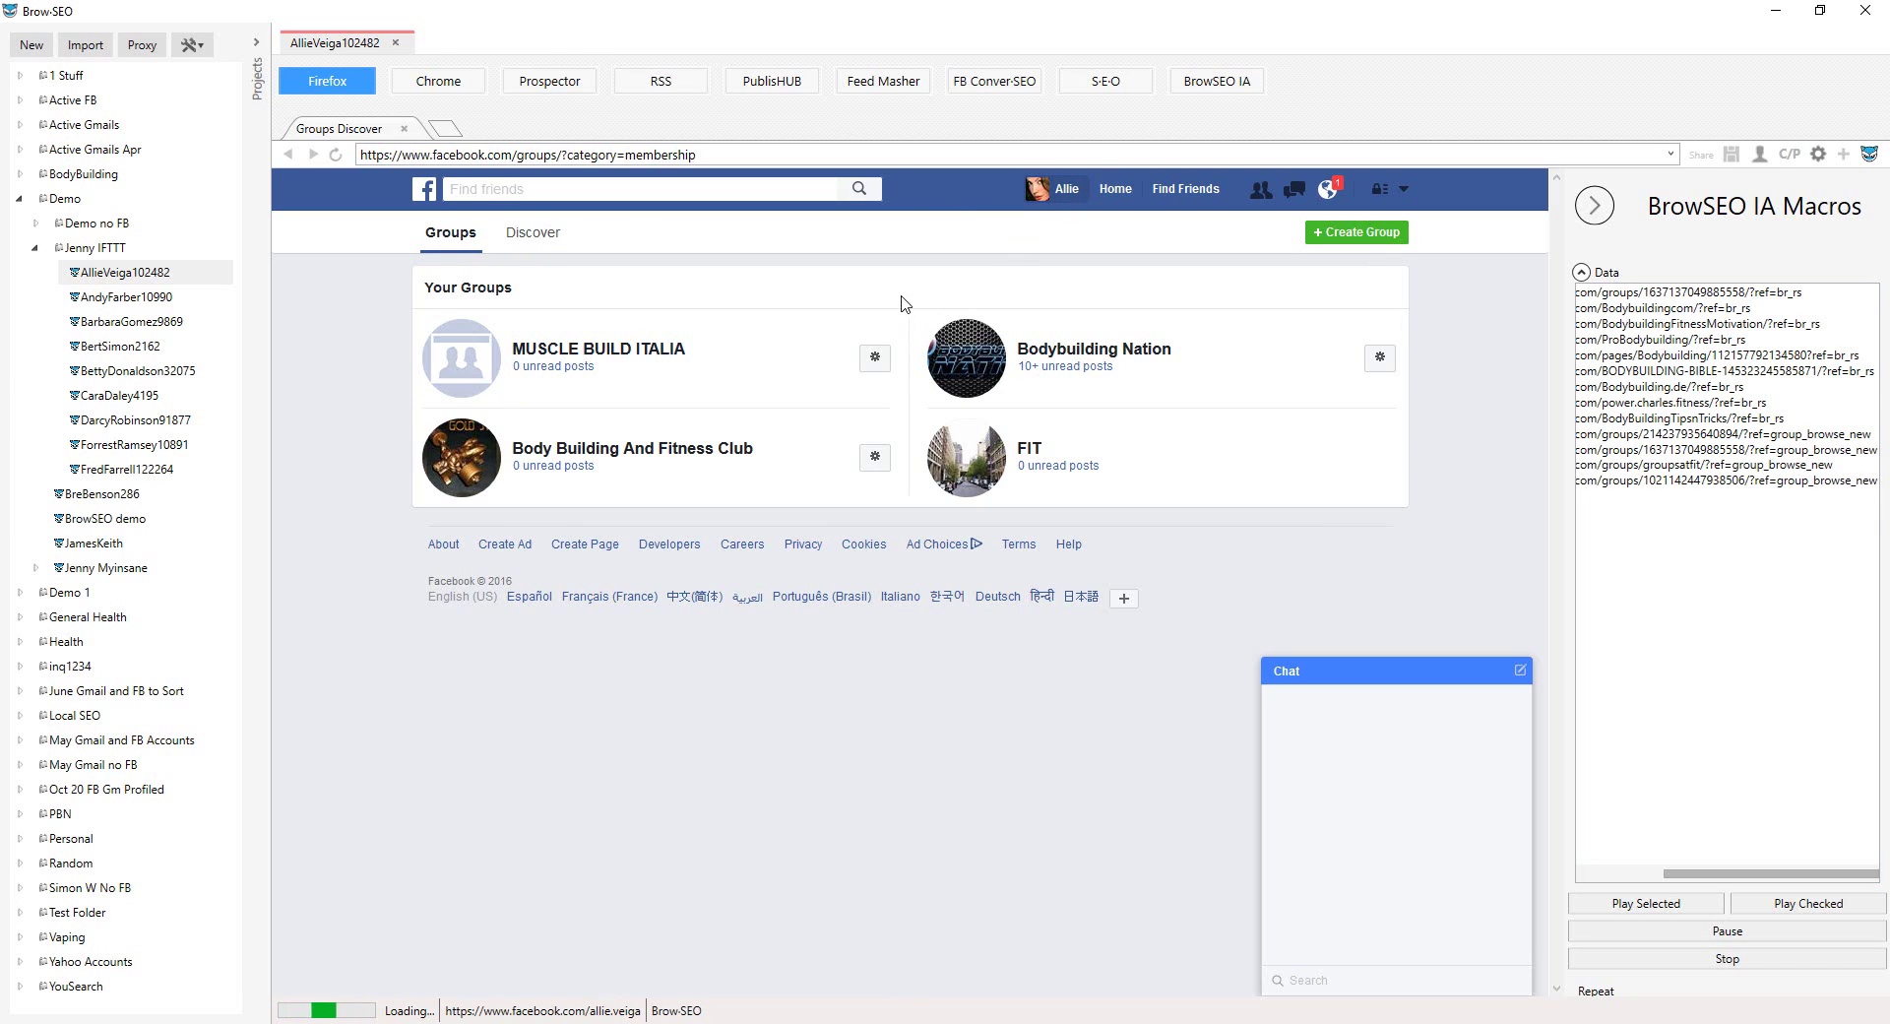
Step: Copy all collected URLs from the data list and paste them into the BrowSEO IA datasource
click(1645, 358)
key(ctrl+a)
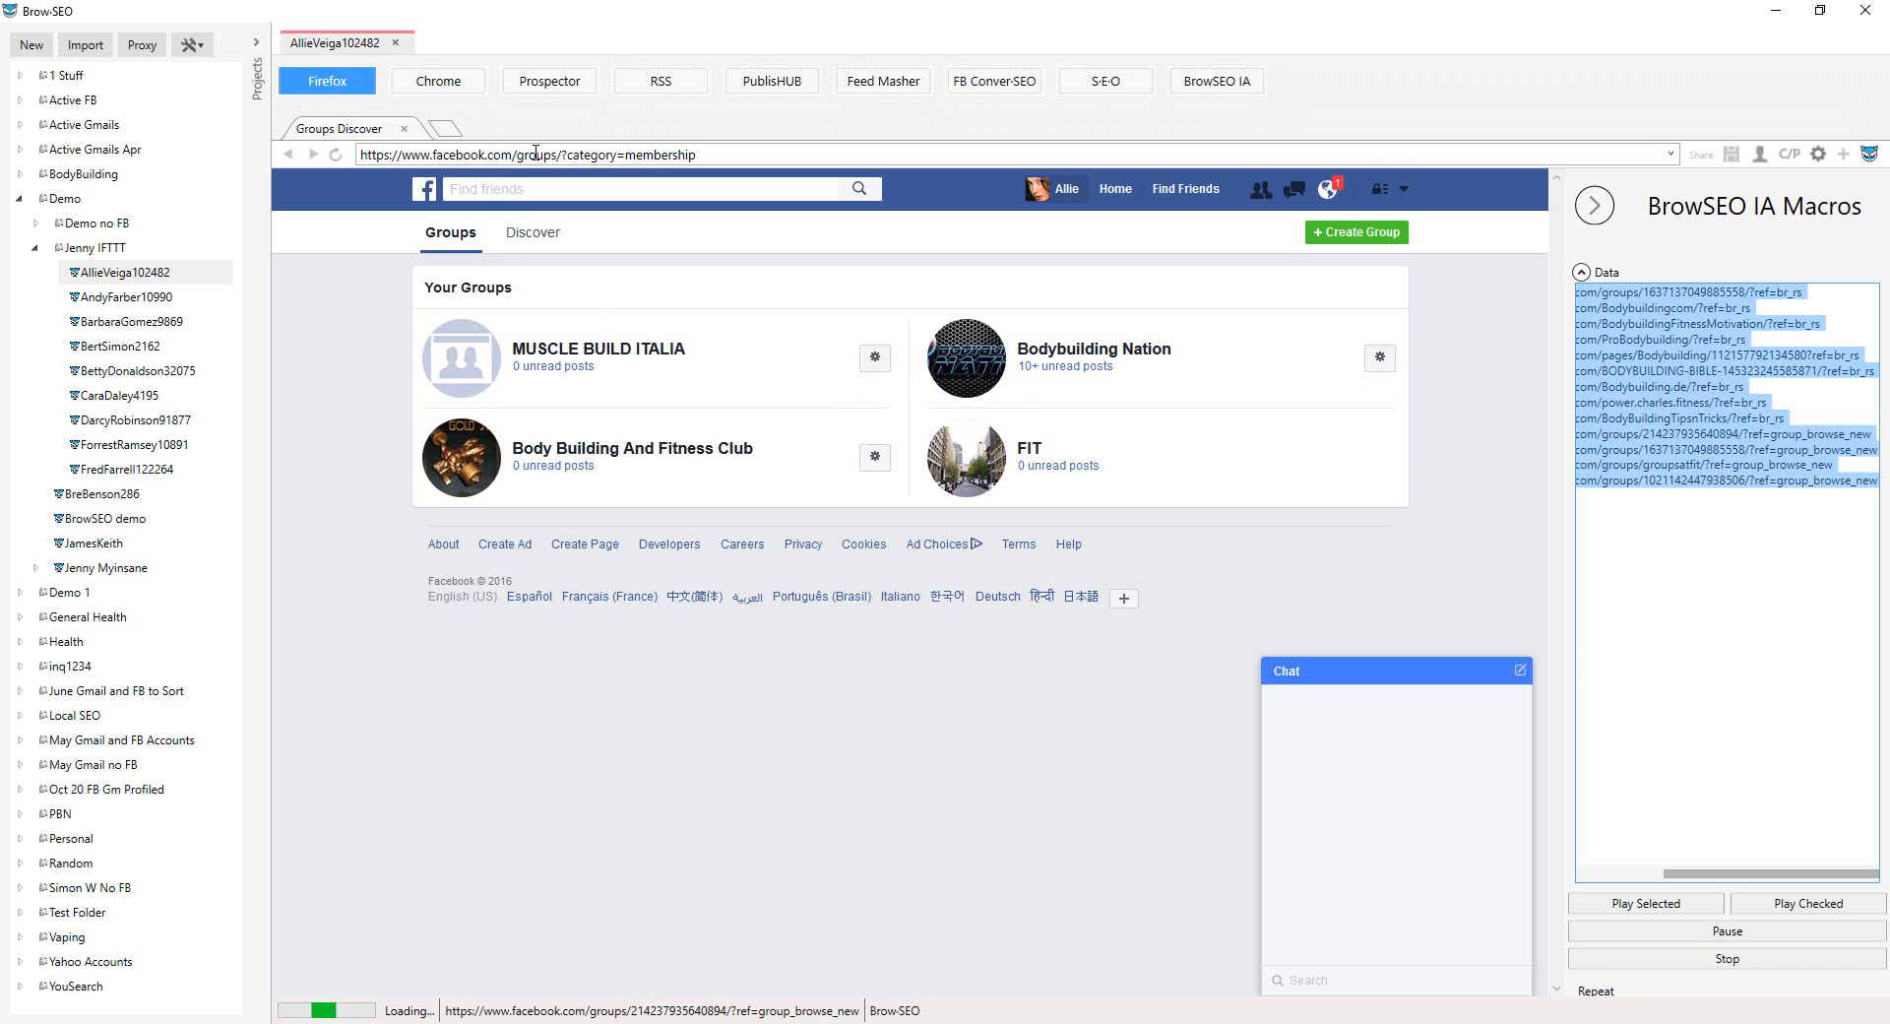
click(1214, 87)
click(1476, 452)
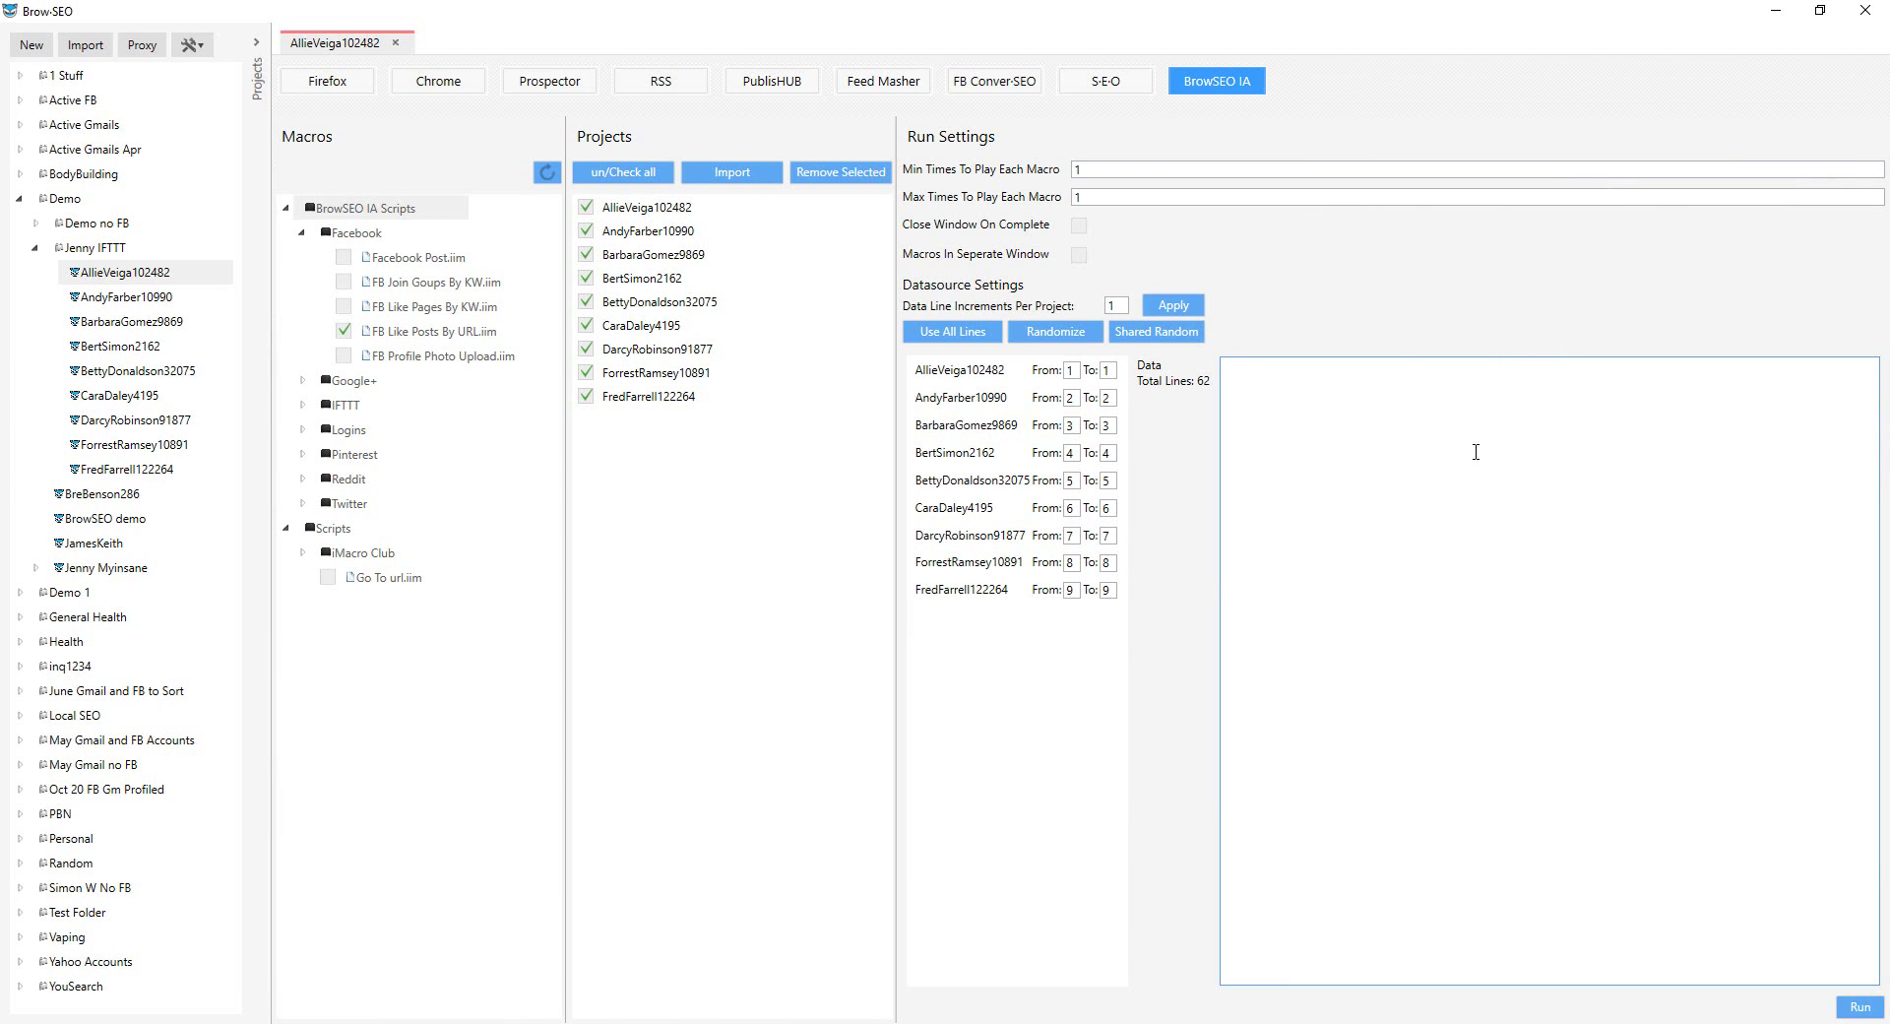
key(ctrl+v)
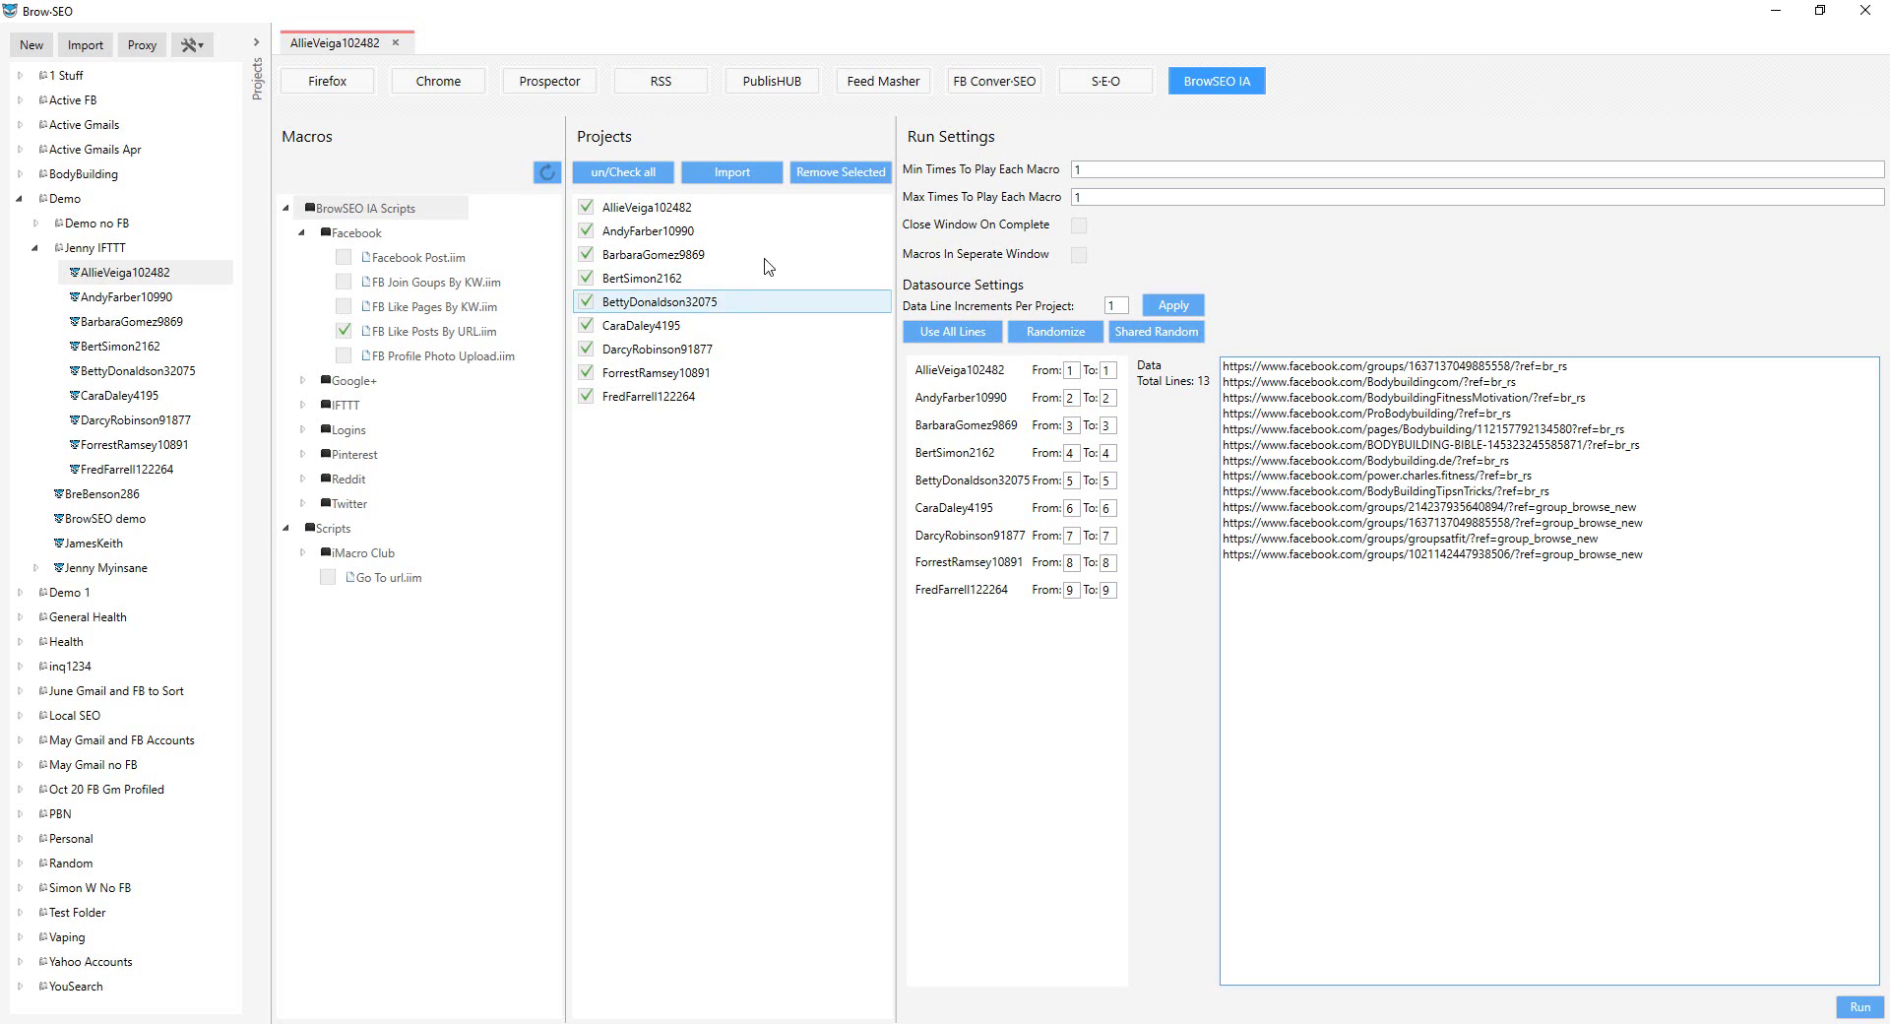
Step: Uncheck all projects and delete the last four group URLs ending in ref=group_browse_new from the datasource
click(664, 180)
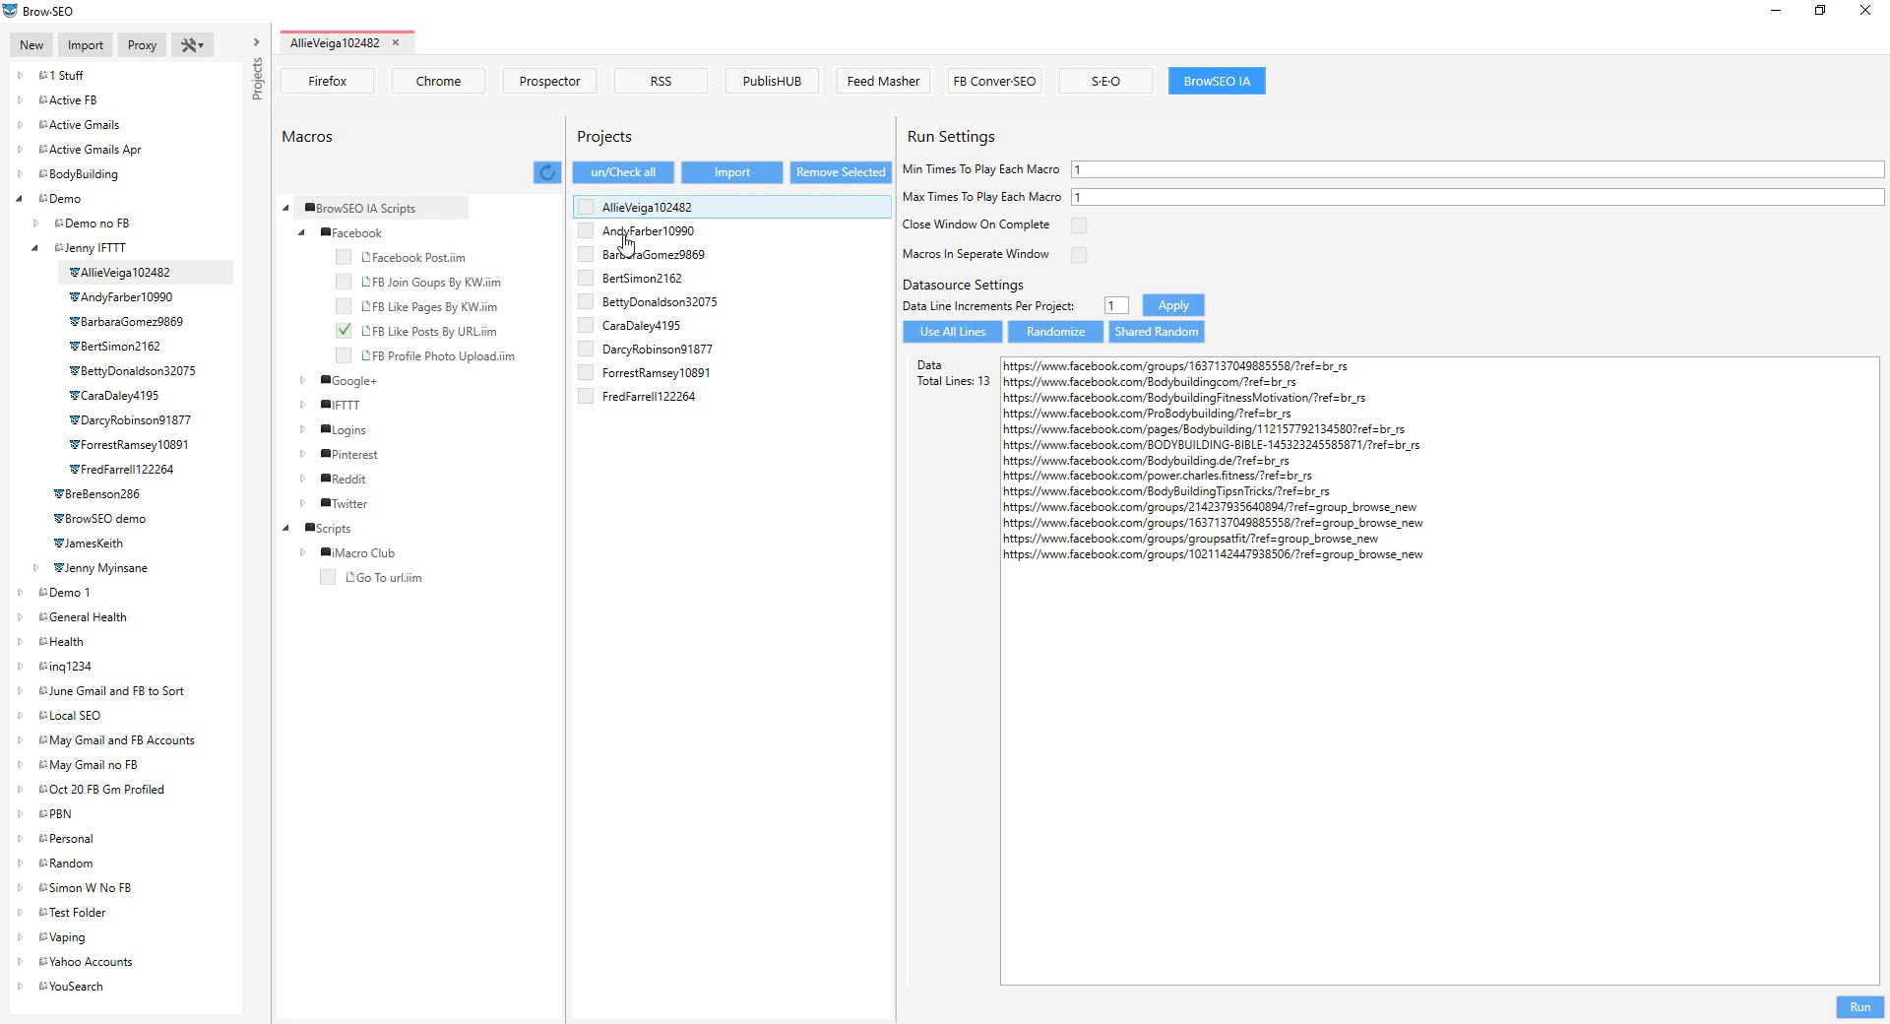
drag(1522, 580, 887, 508)
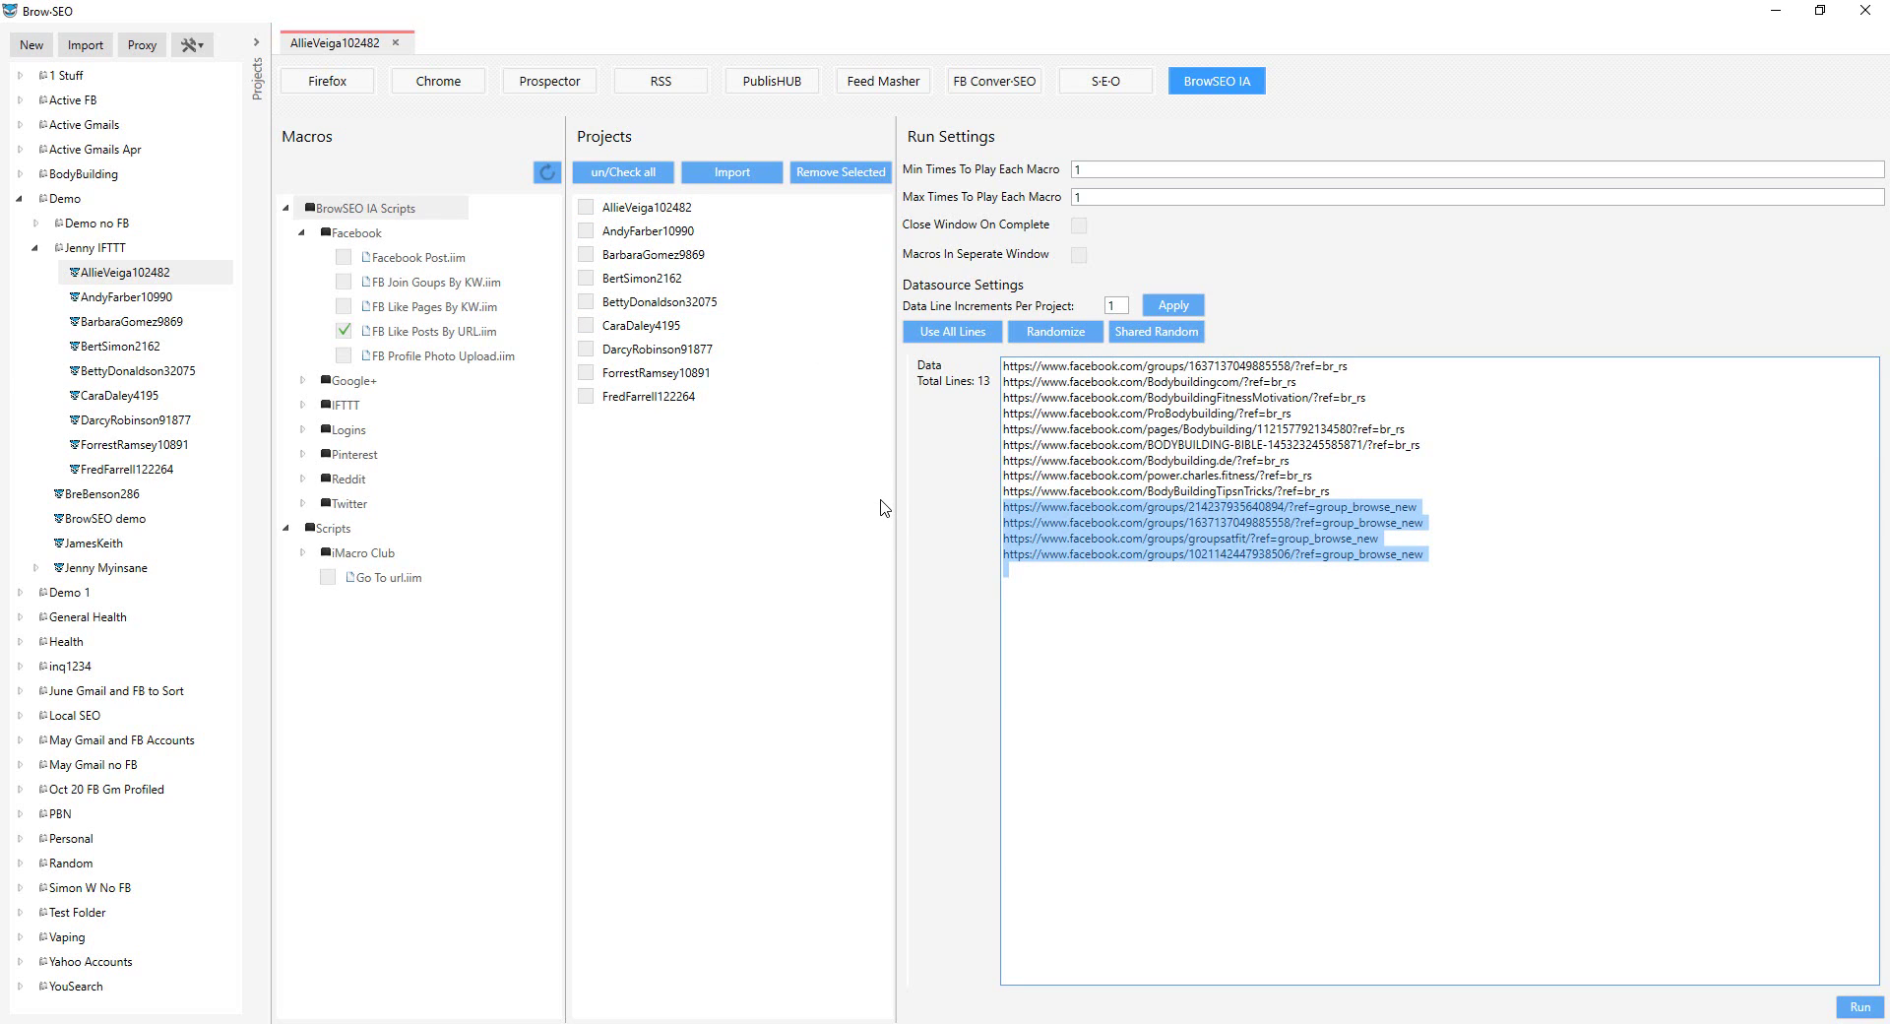
click(1513, 565)
drag(1513, 565, 993, 510)
drag(1441, 562, 1024, 511)
click(1212, 398)
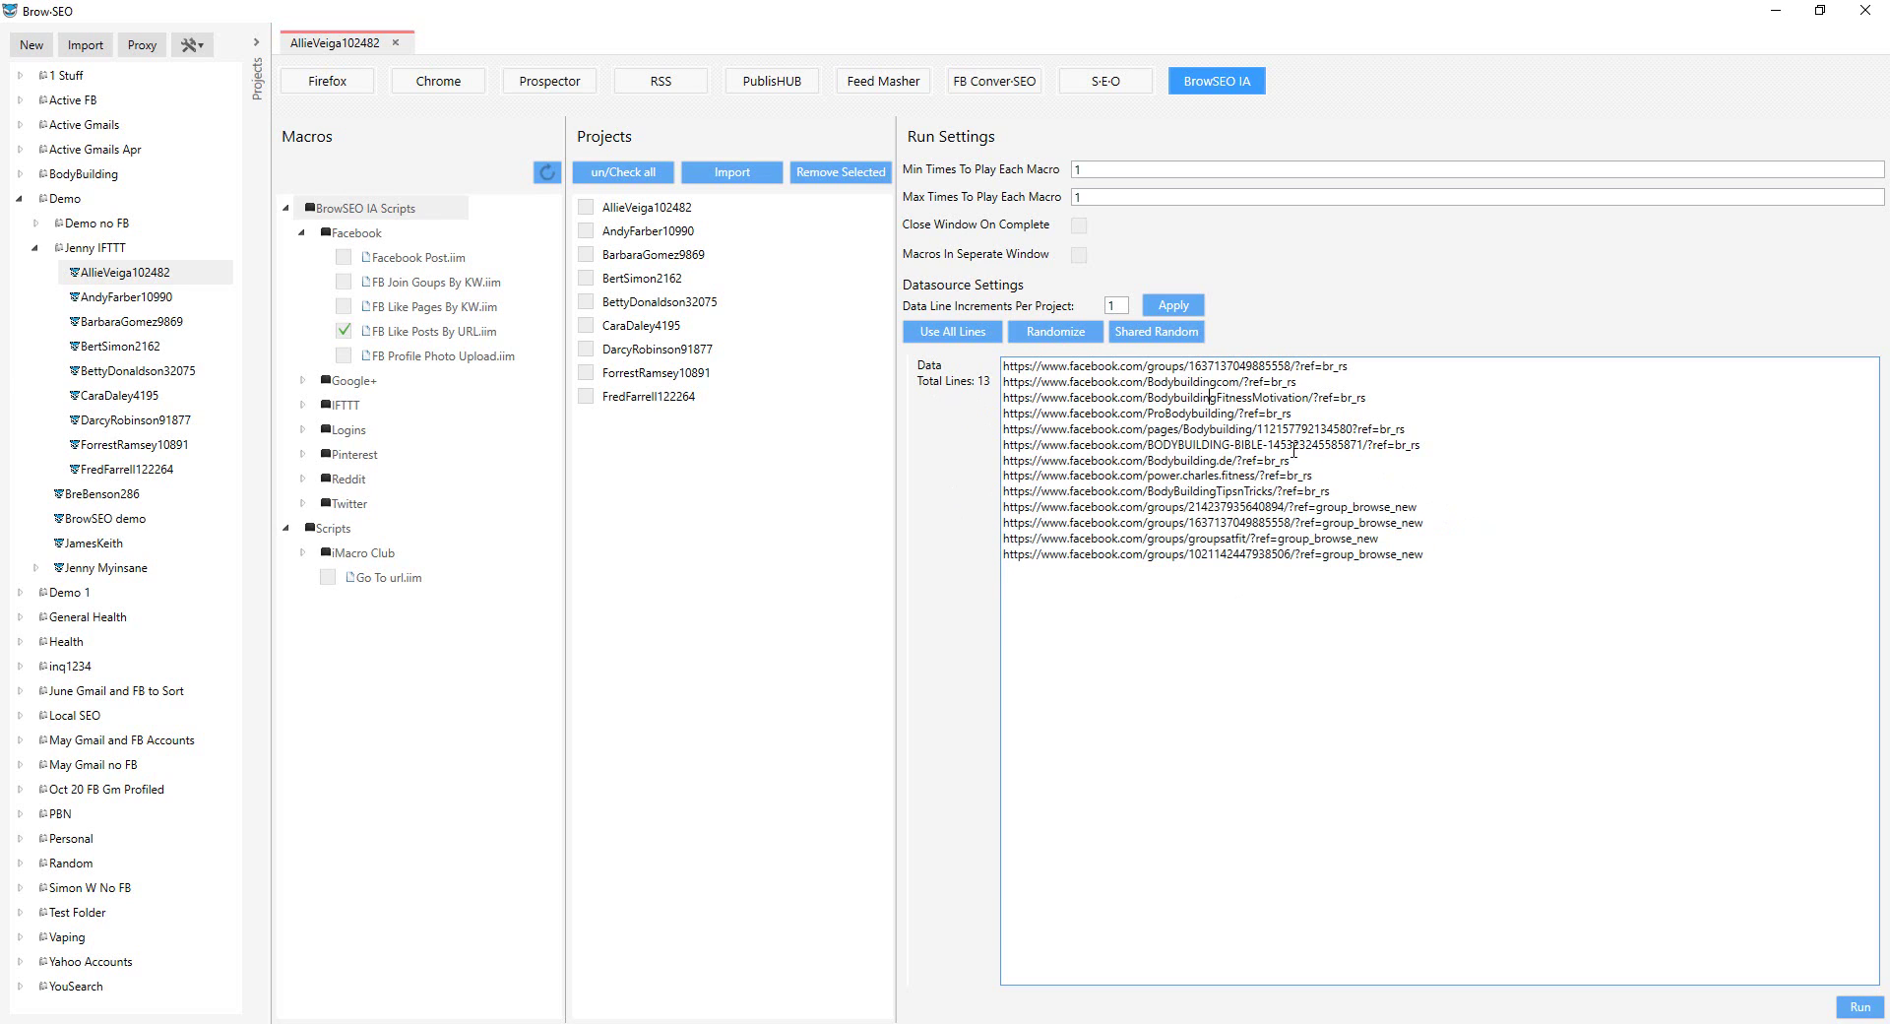
drag(1430, 555, 908, 509)
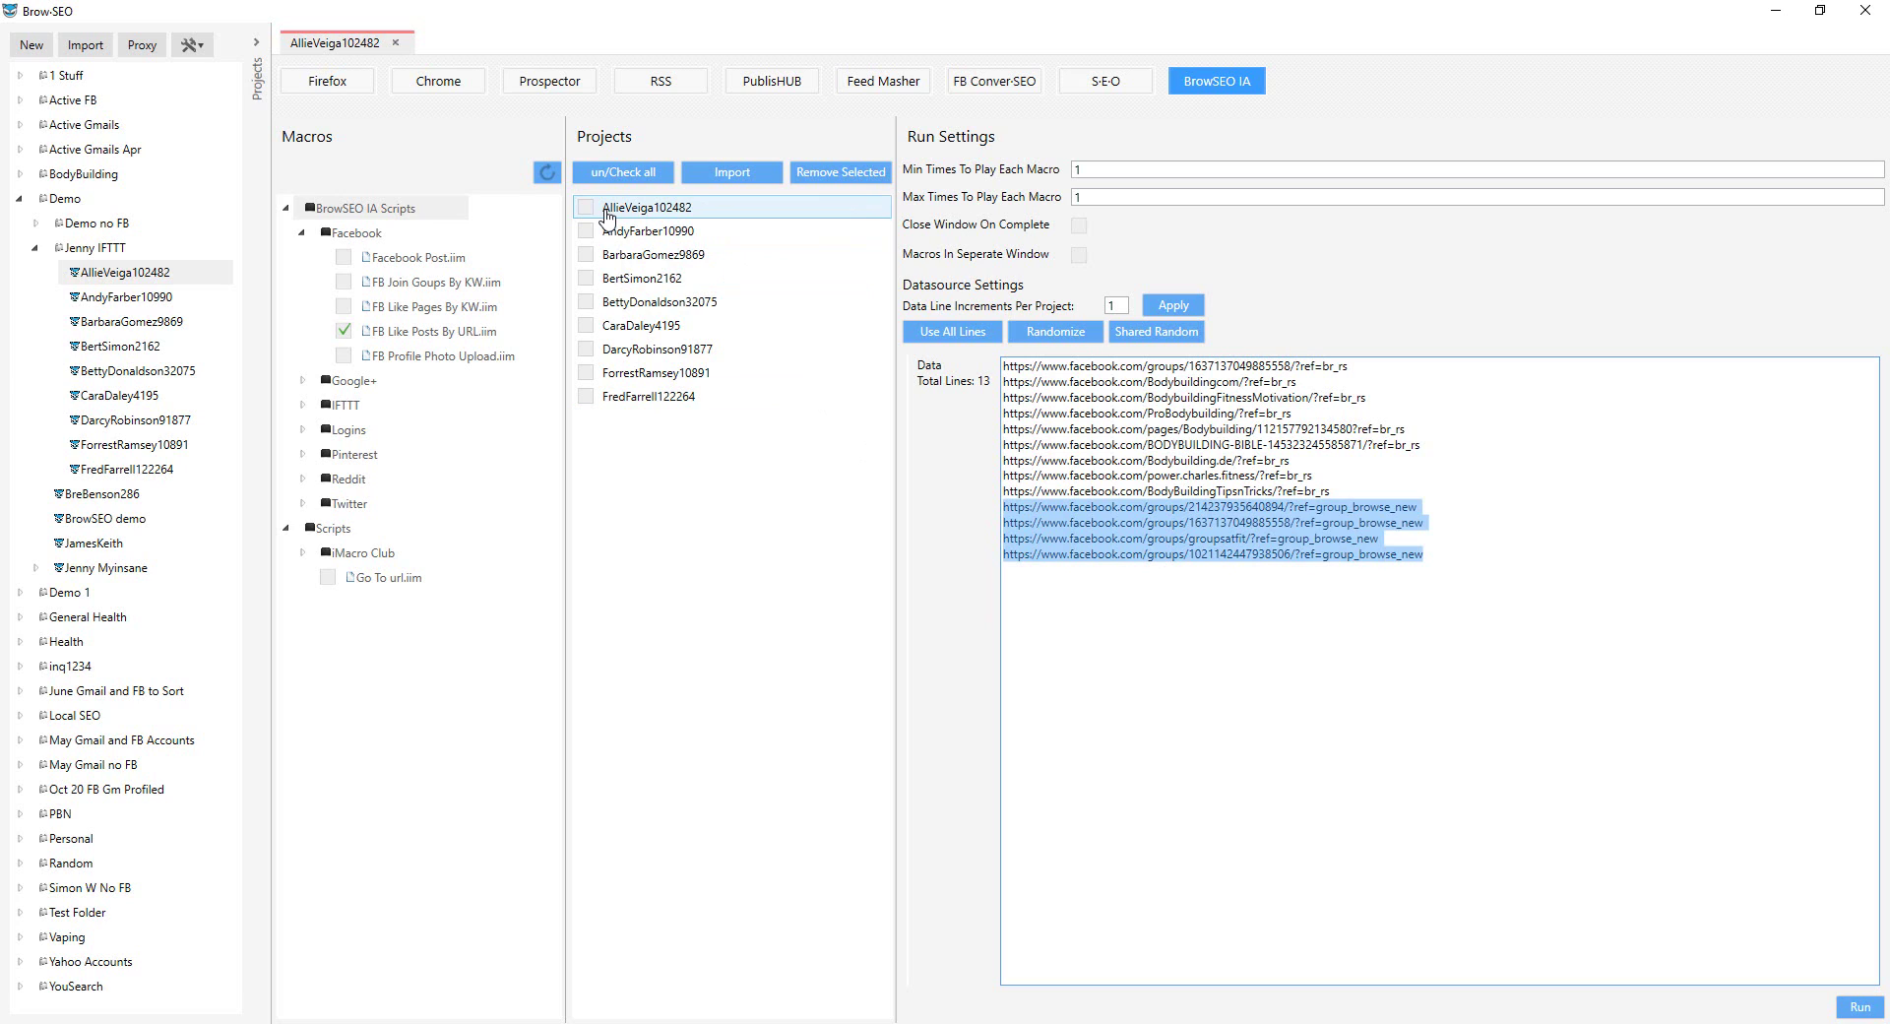
key(Delete)
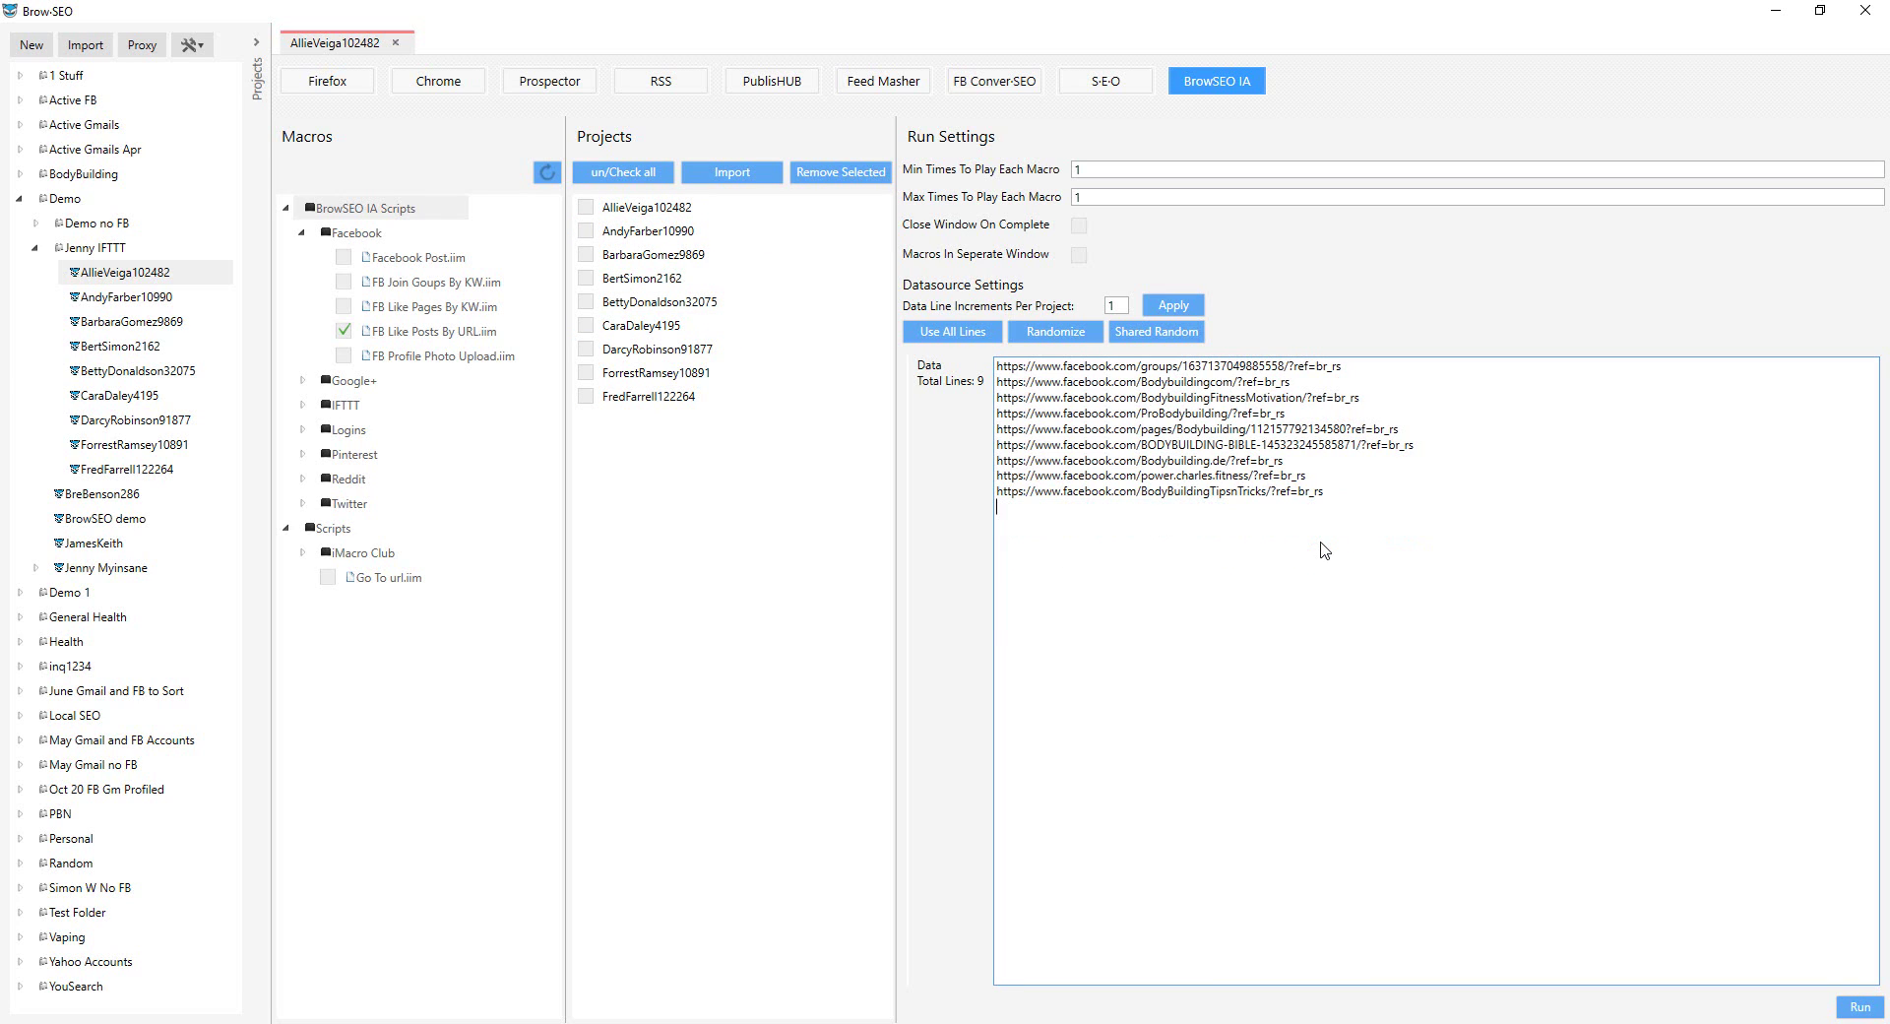
Step: Check all projects and apply a data line increment of 1 per project to the datasource URLs
click(630, 174)
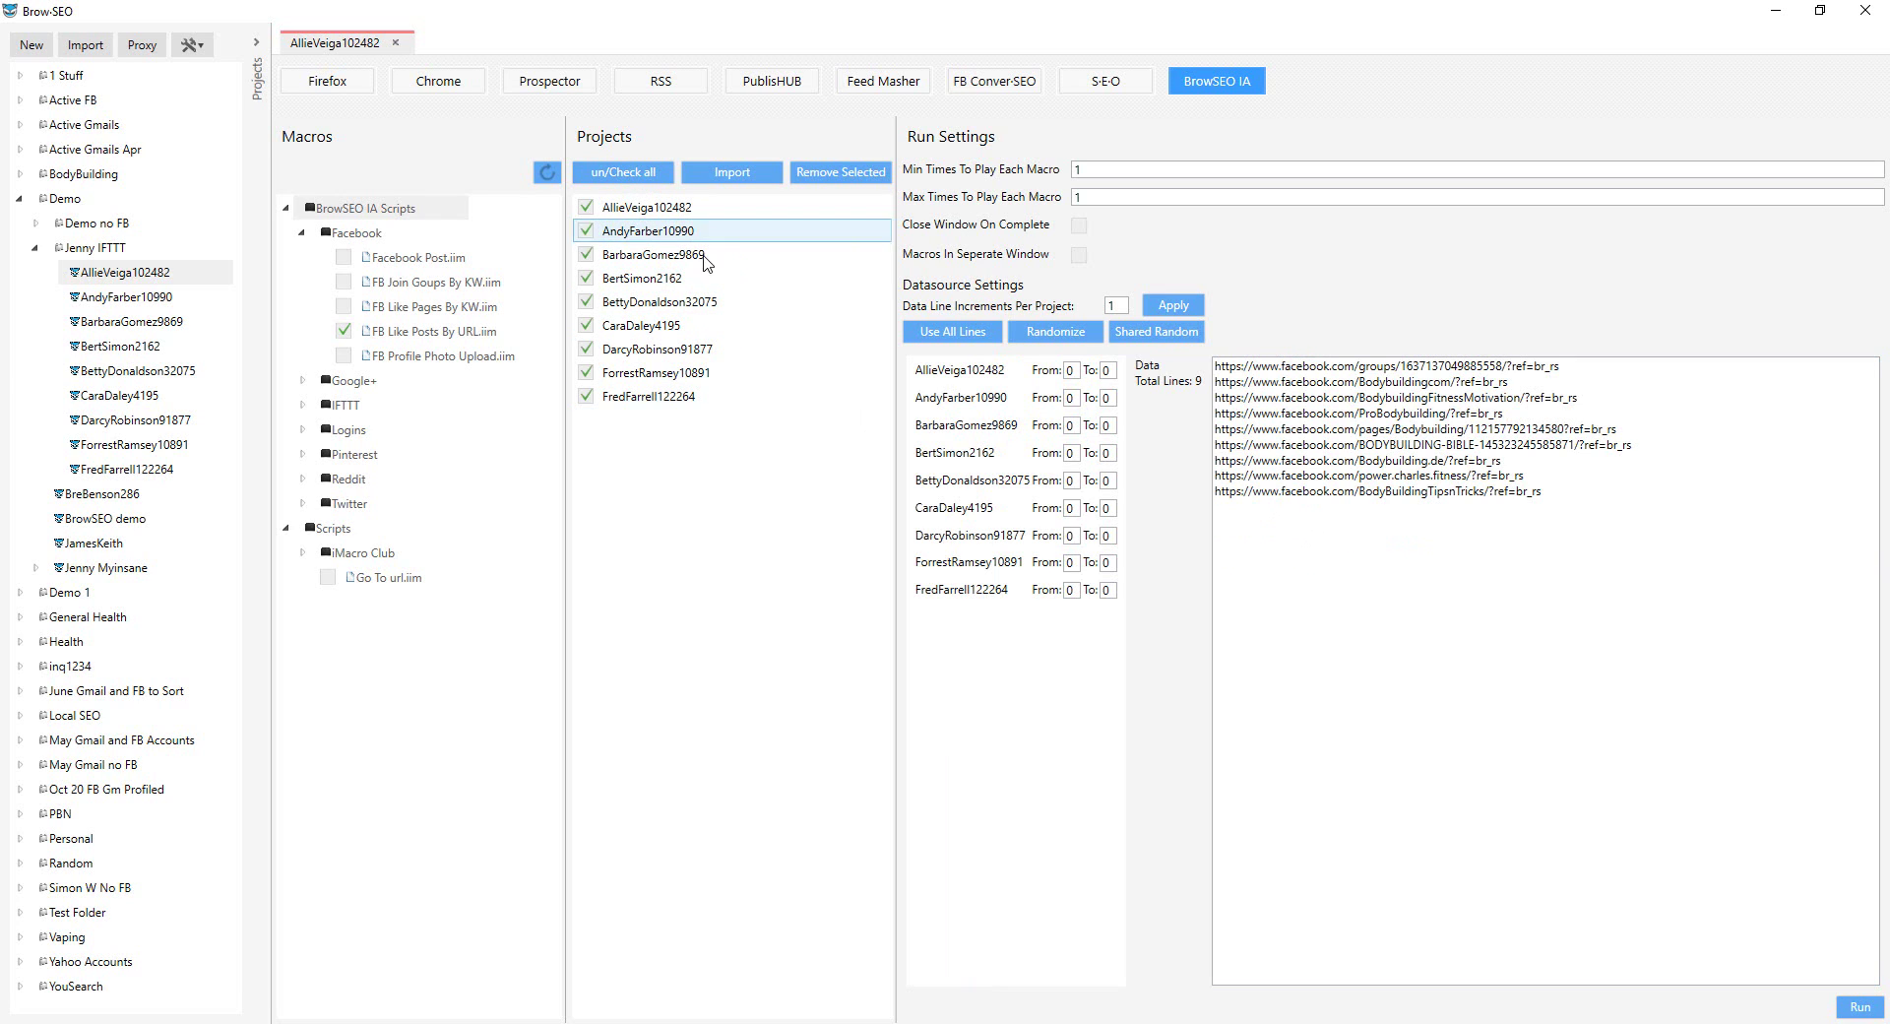
click(1174, 307)
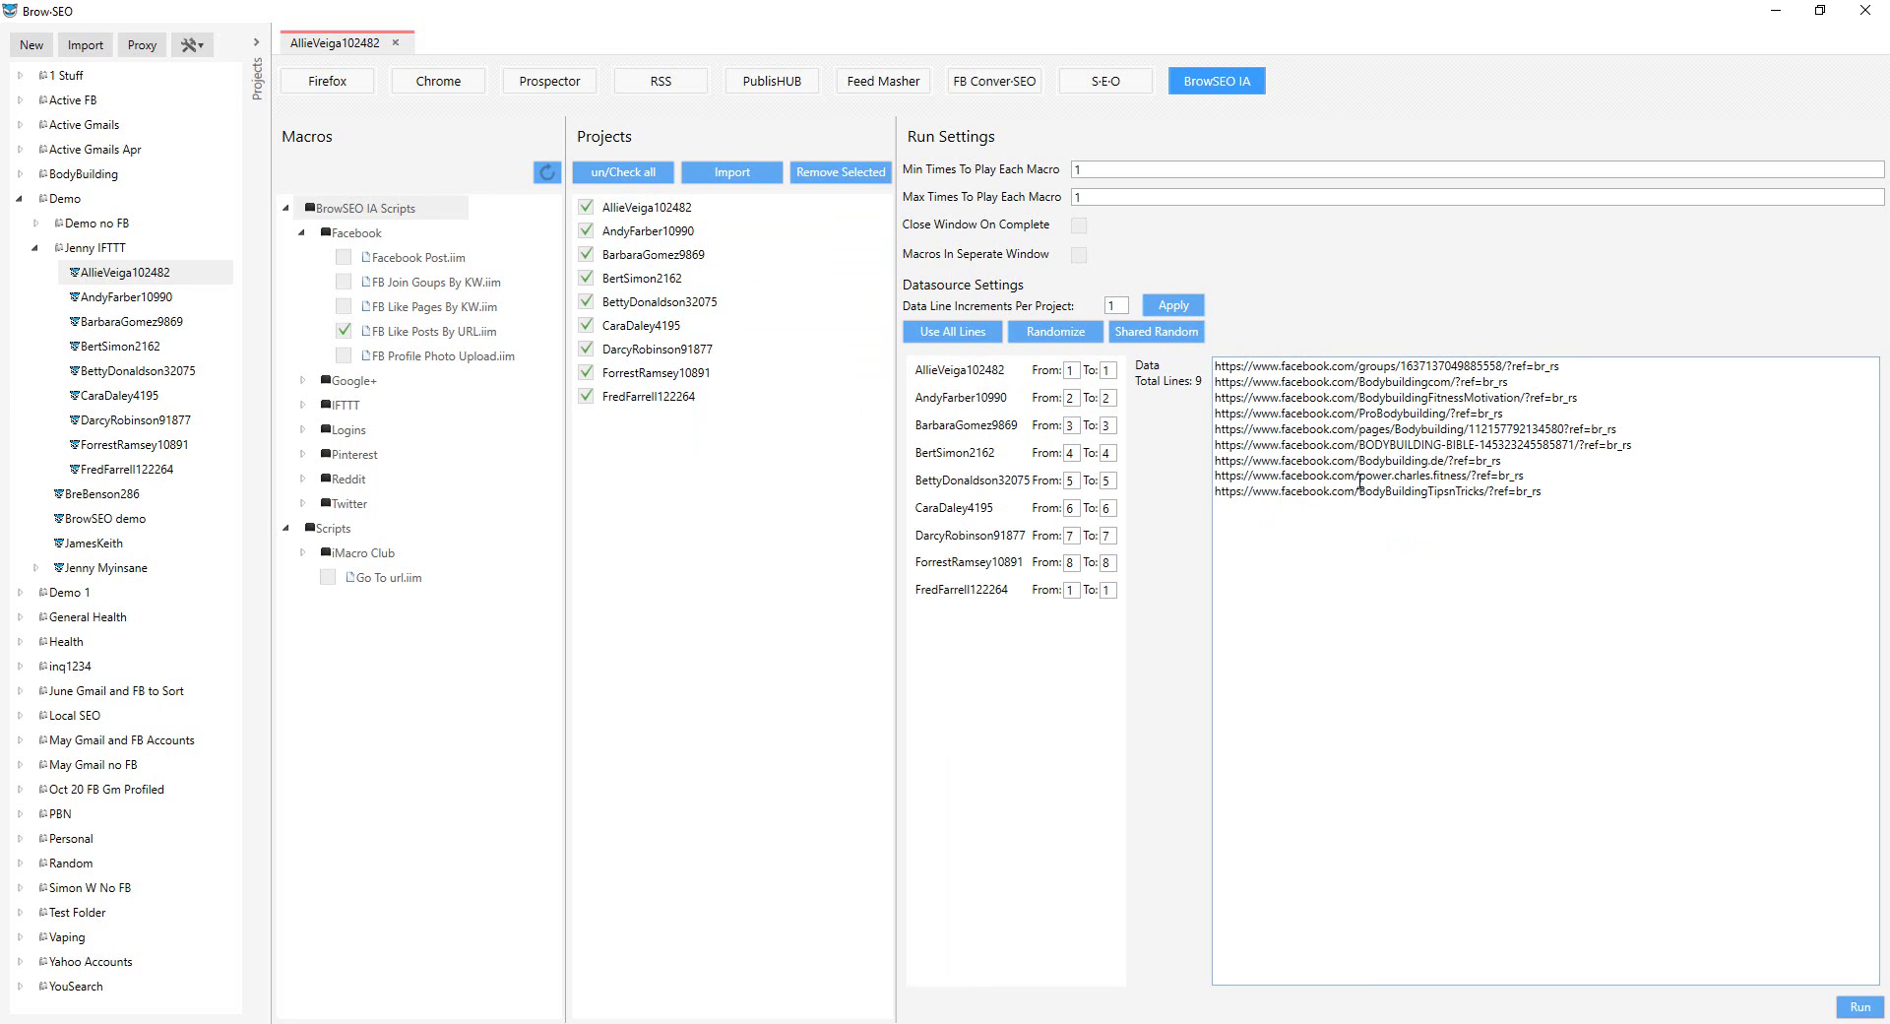
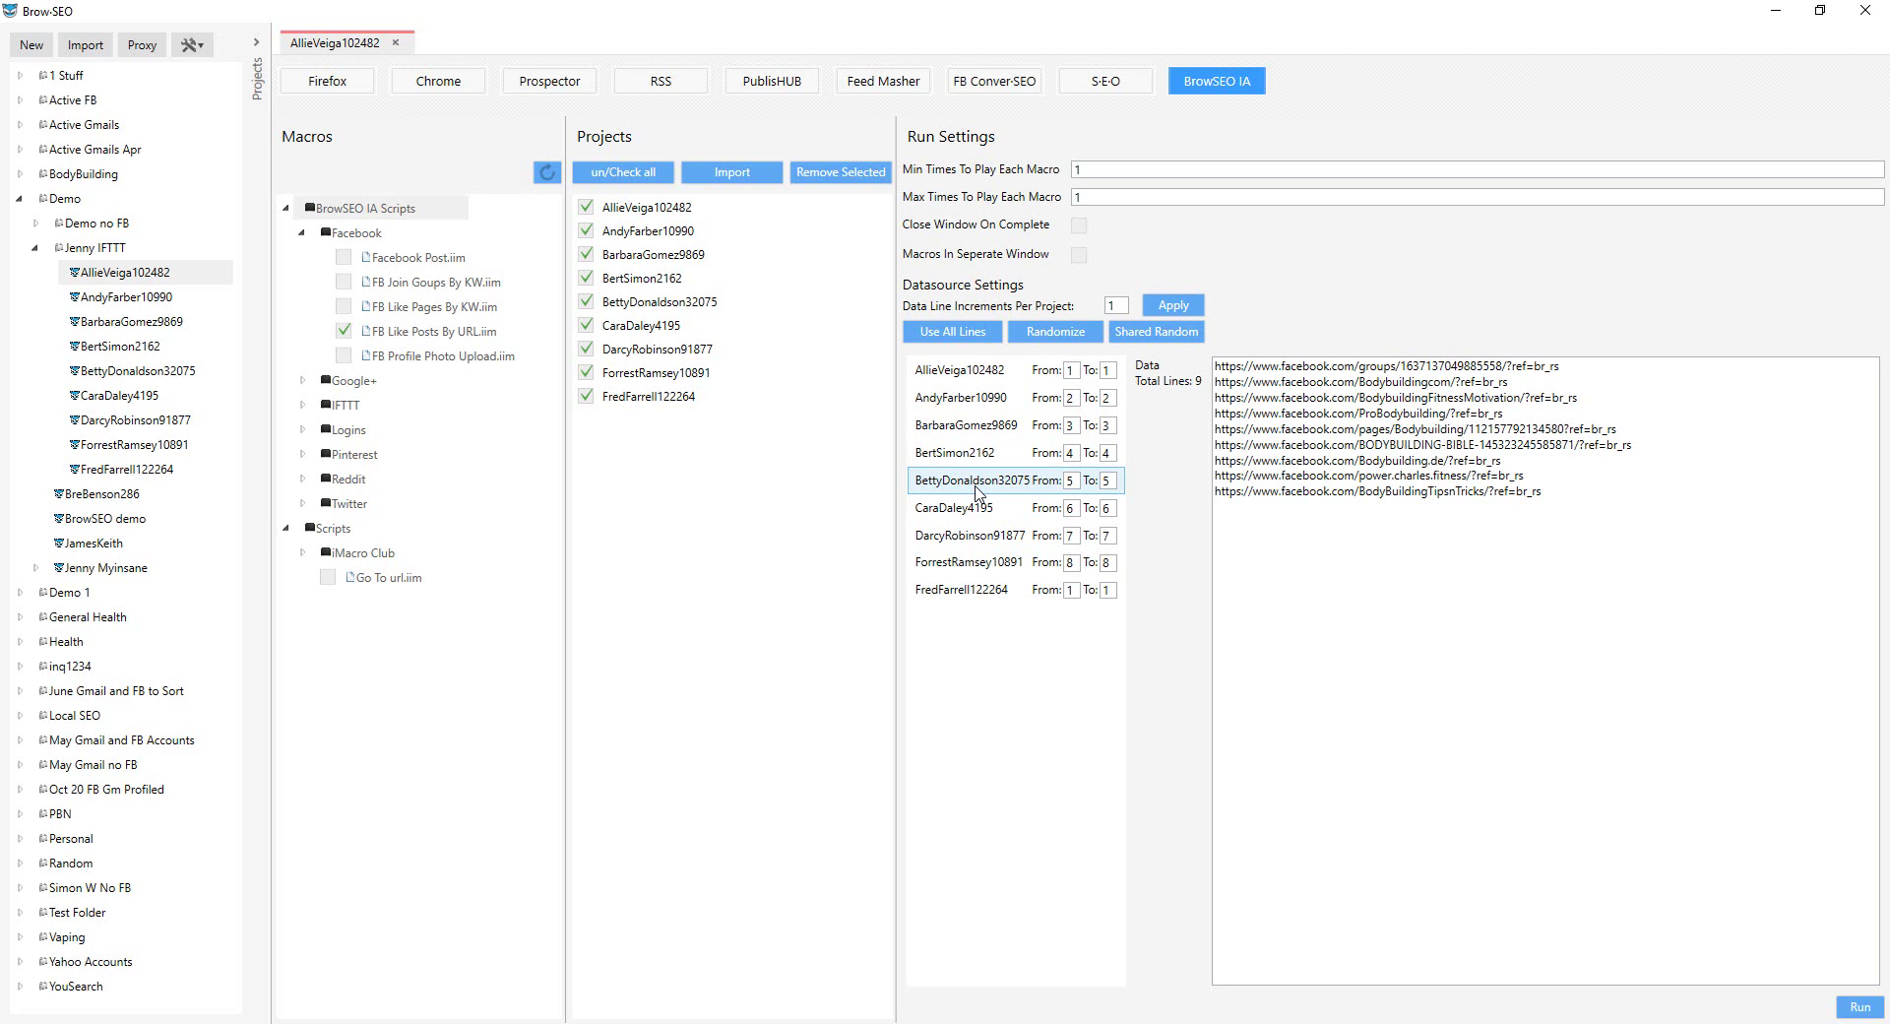
click(1492, 886)
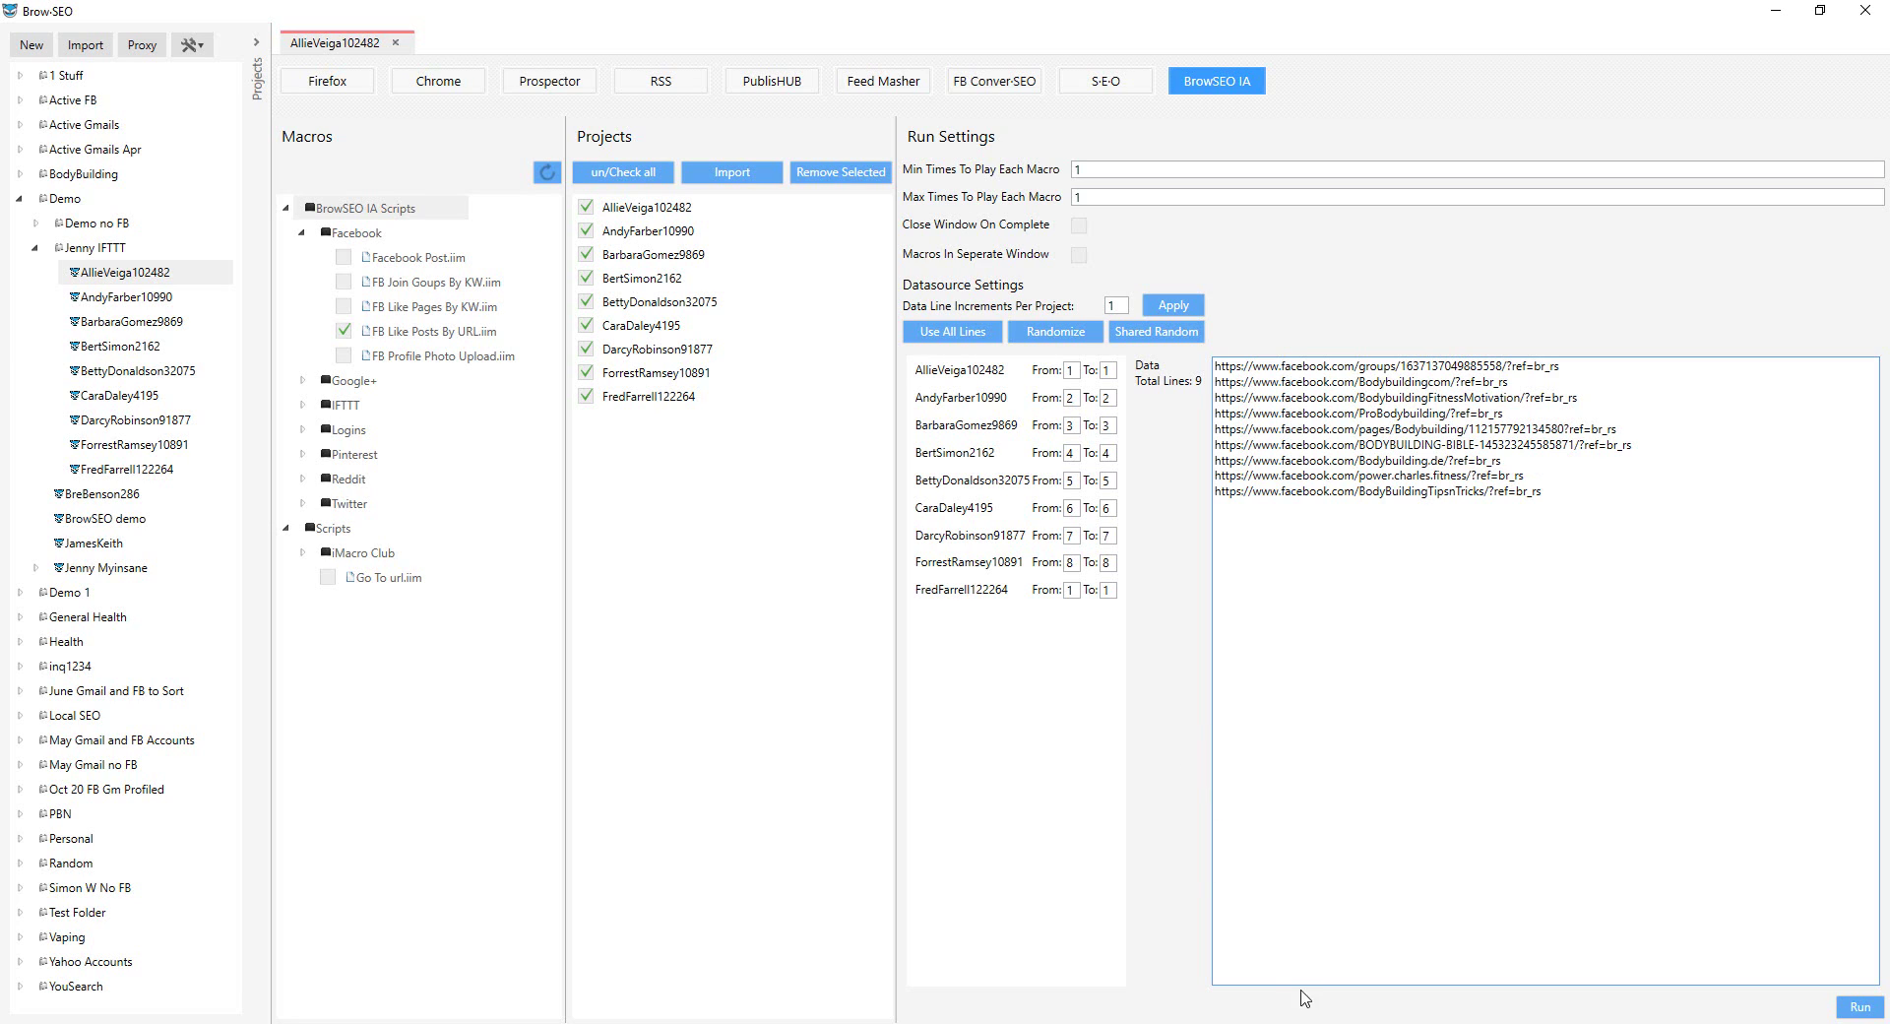
click(914, 343)
click(1175, 305)
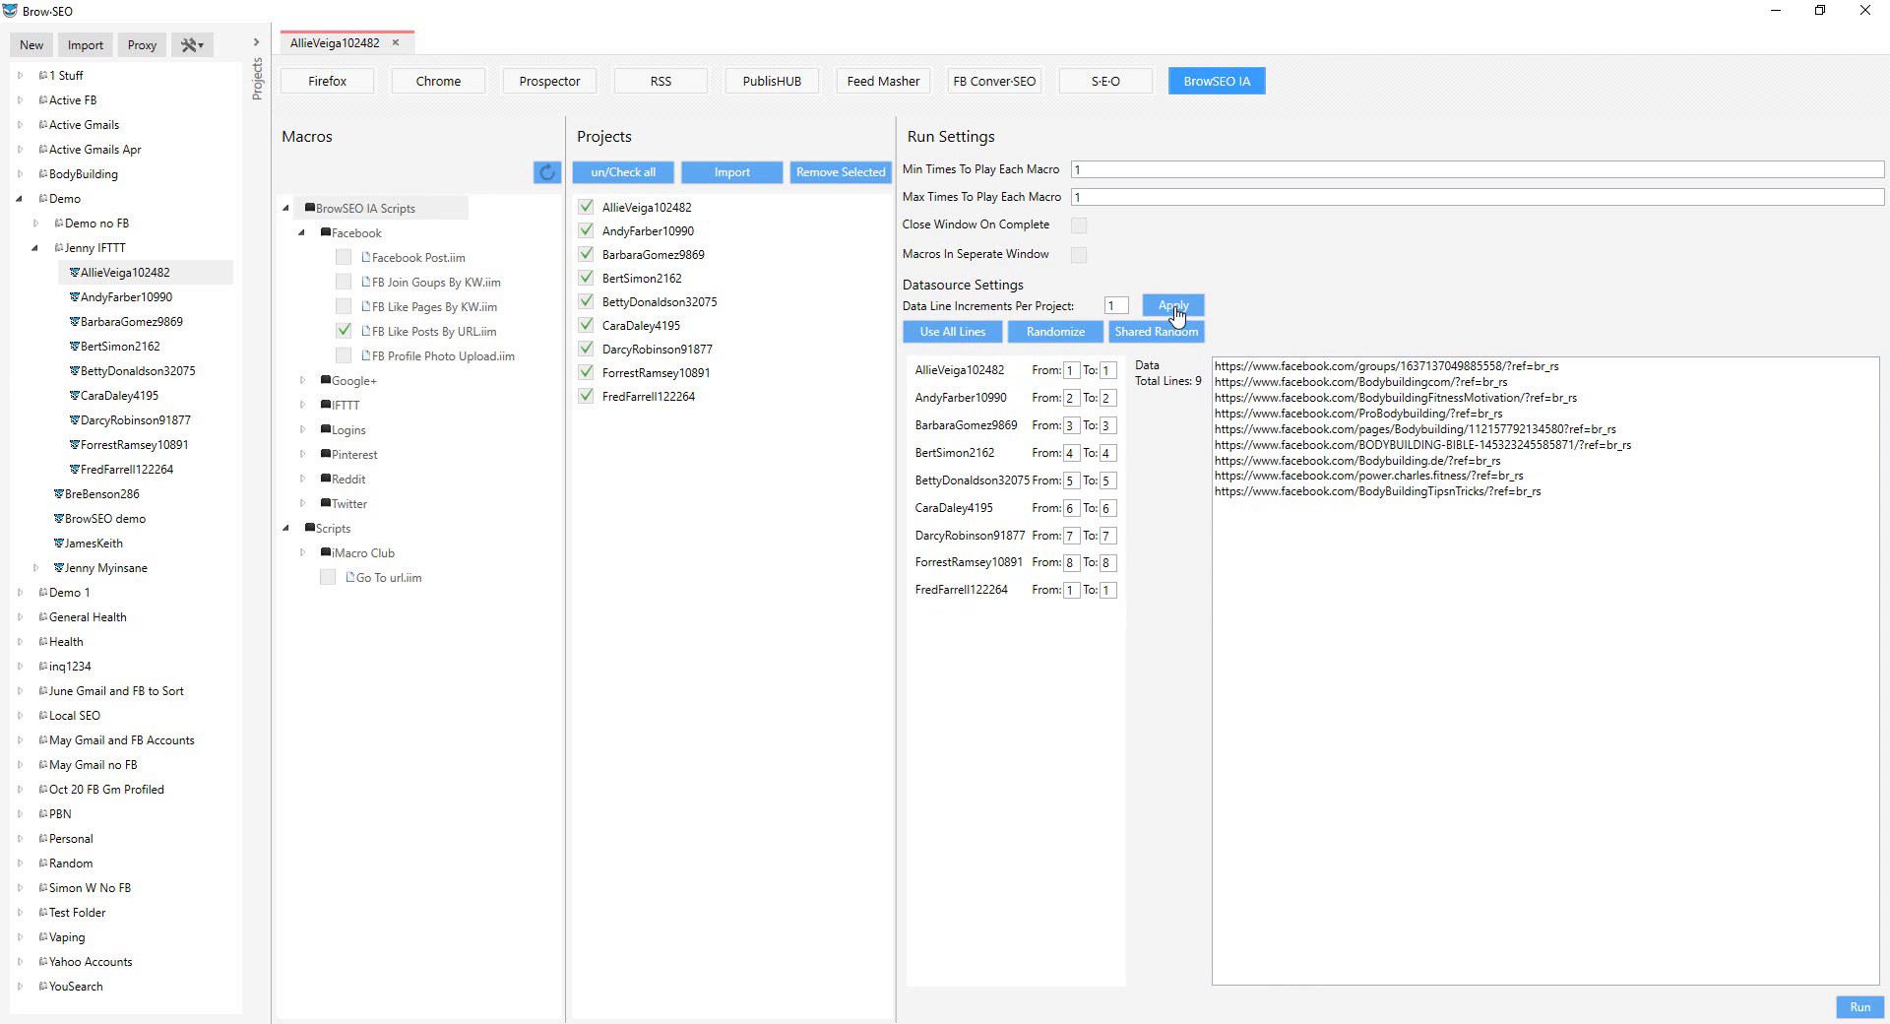
click(1639, 533)
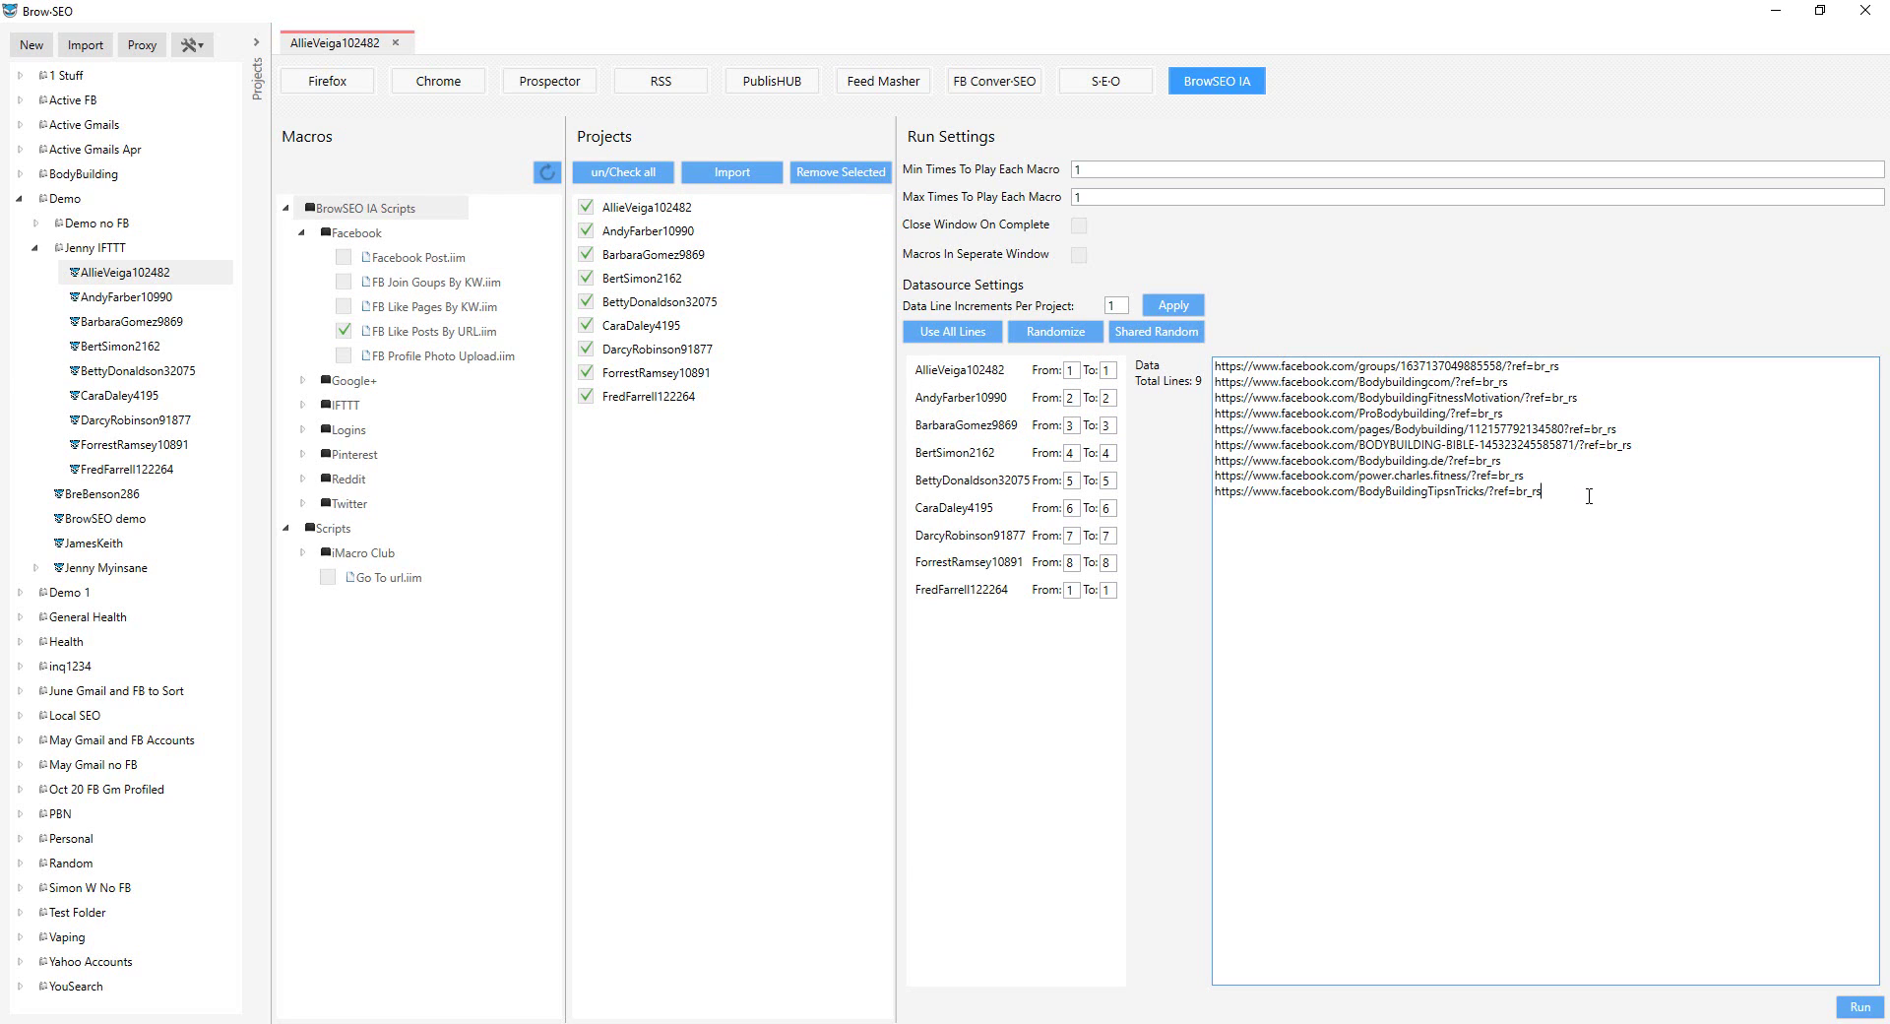
drag(1588, 496, 1157, 360)
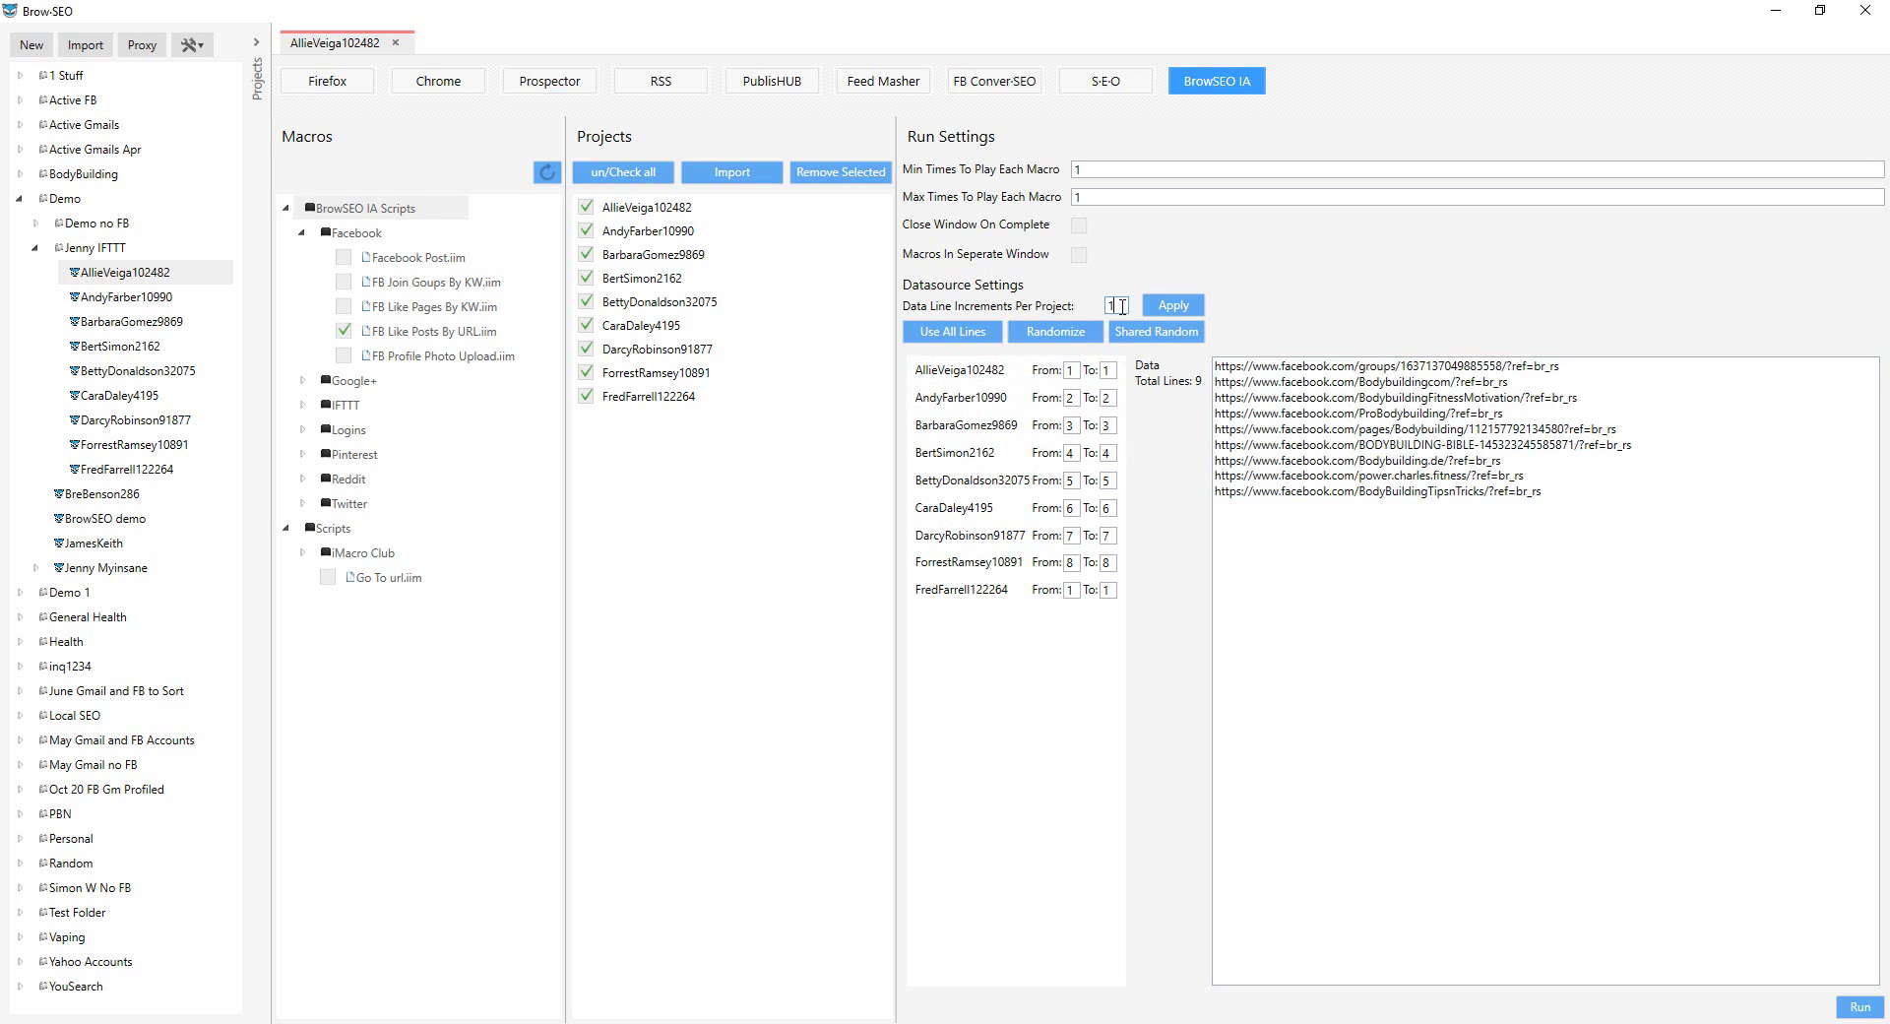
click(1116, 305)
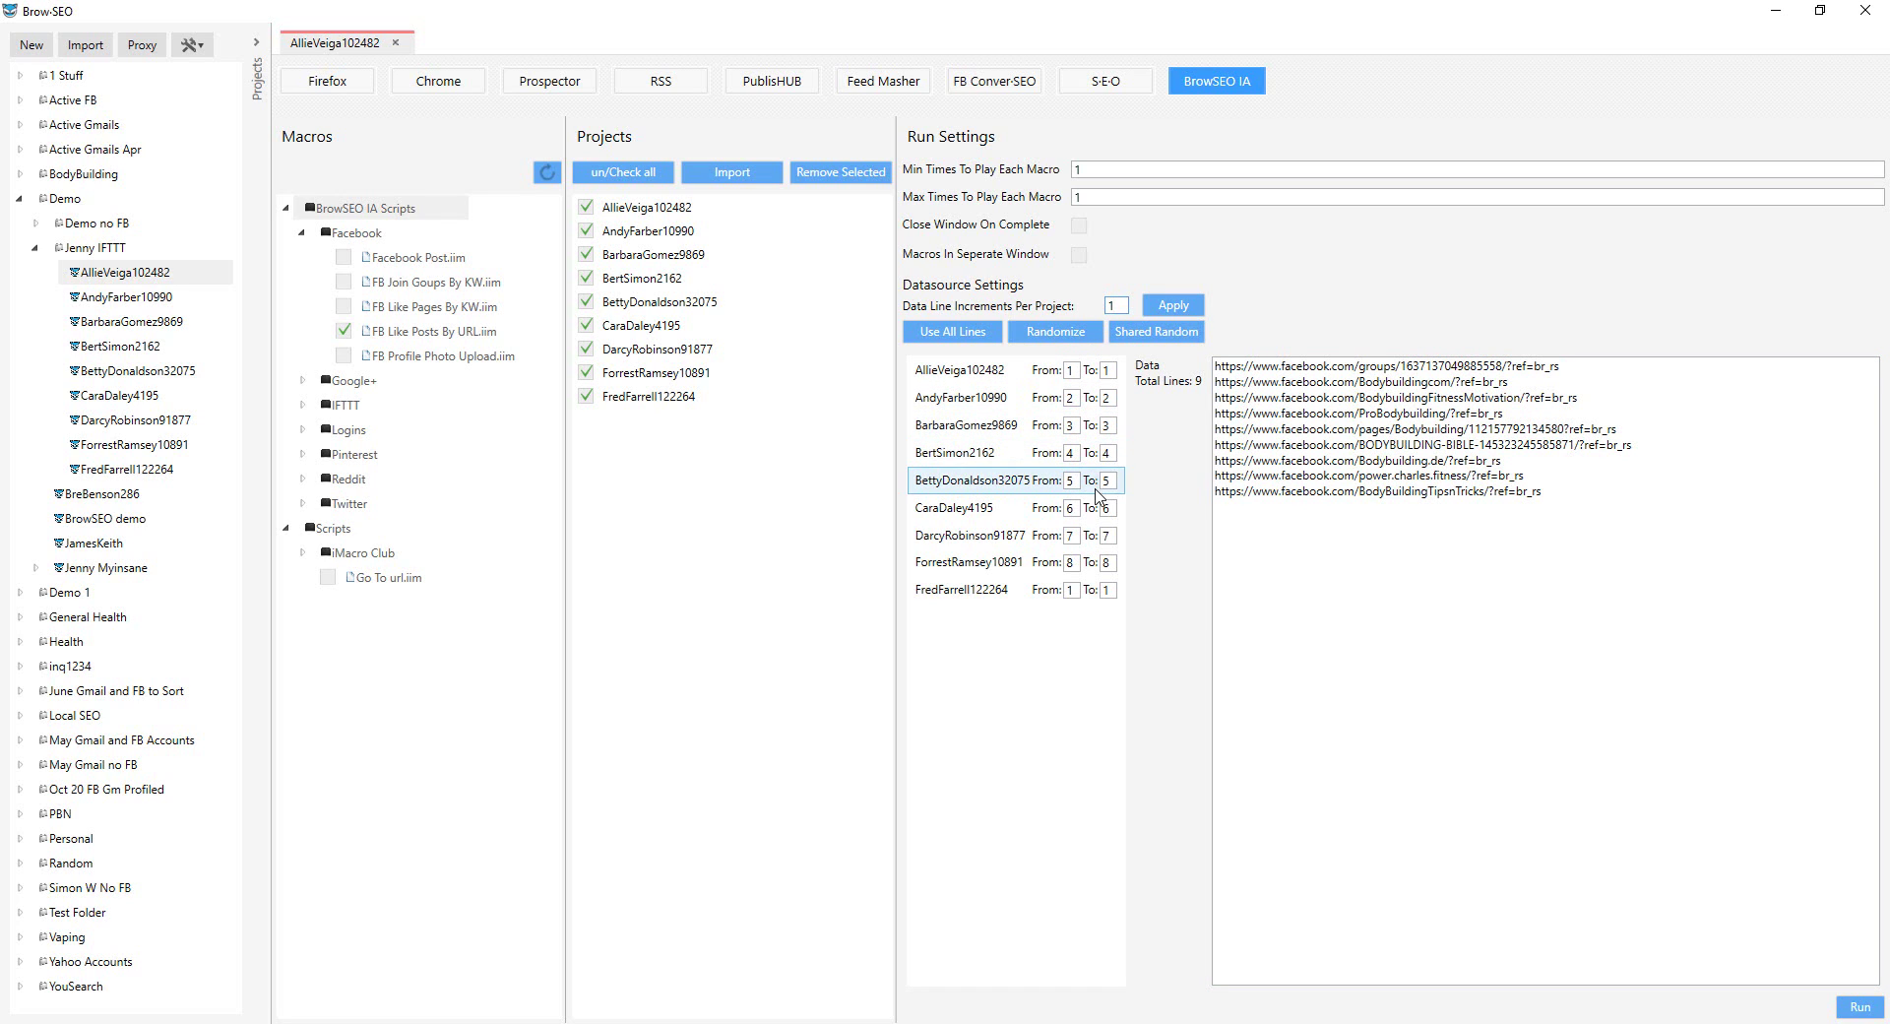
click(1228, 498)
drag(1507, 954, 1296, 945)
drag(1284, 492, 1292, 492)
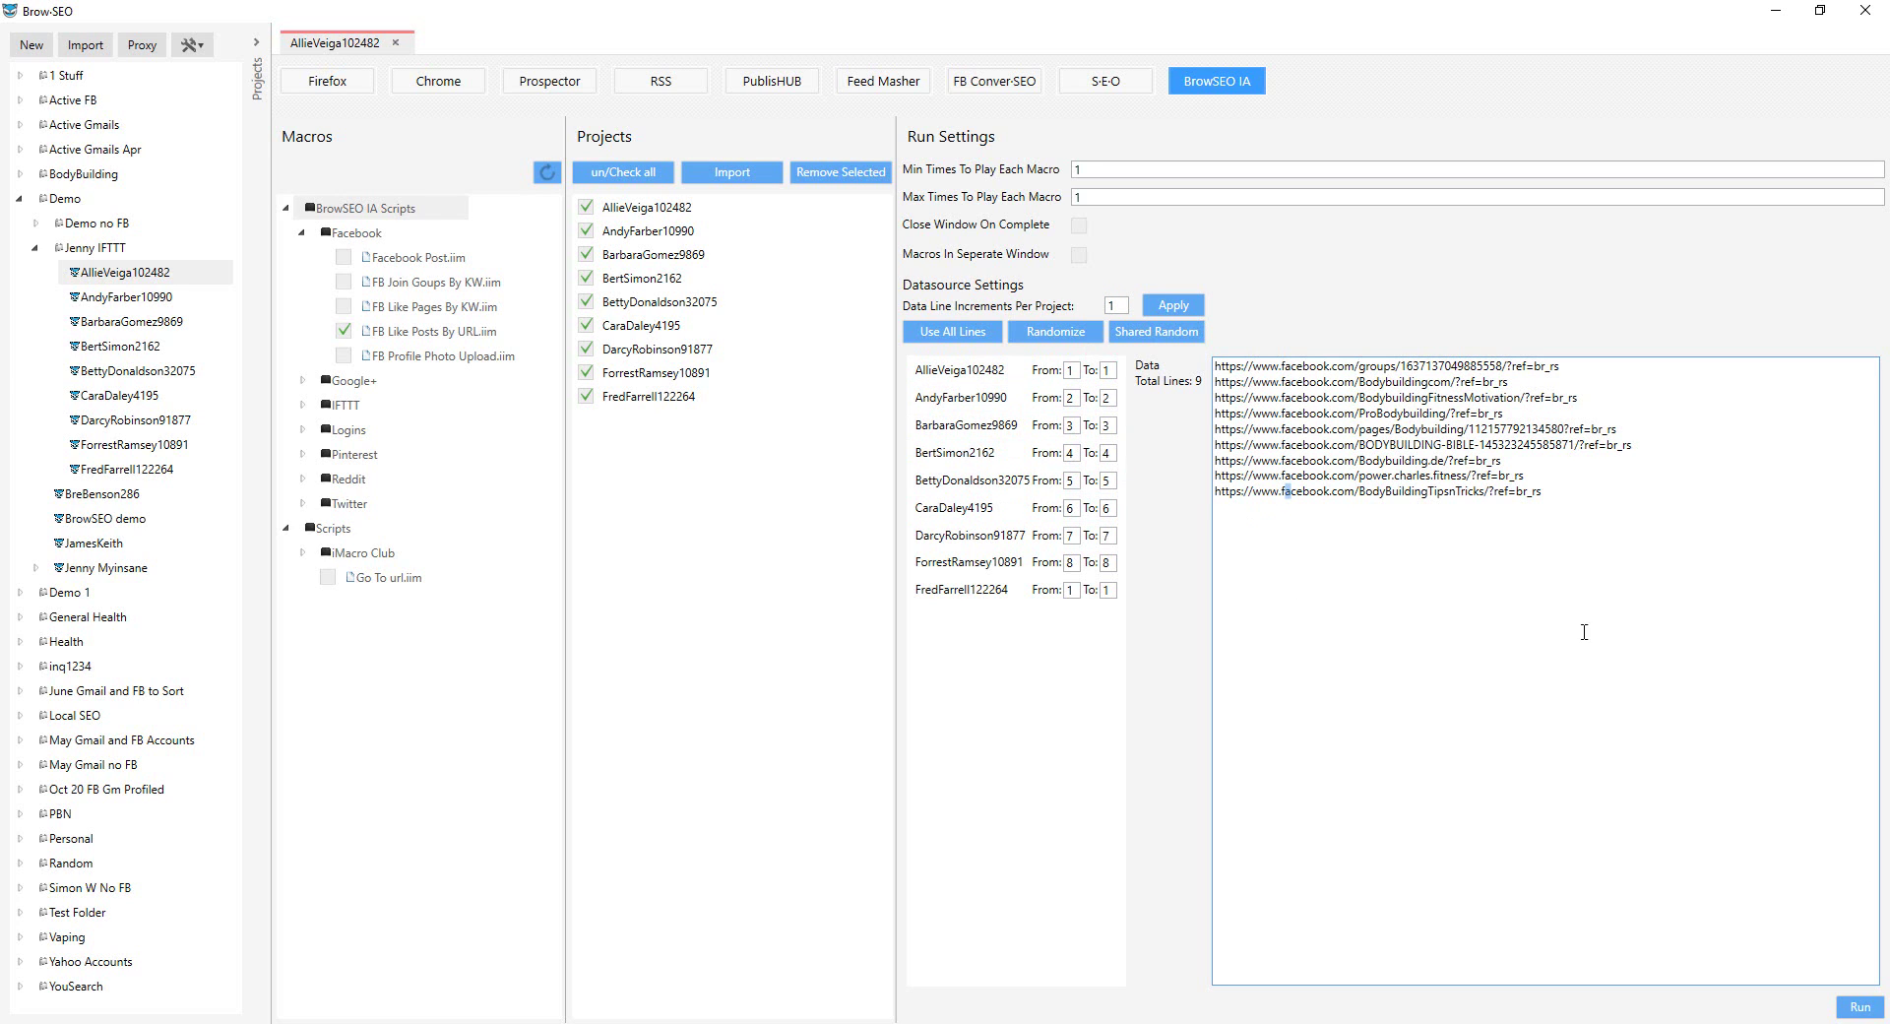
click(1860, 1008)
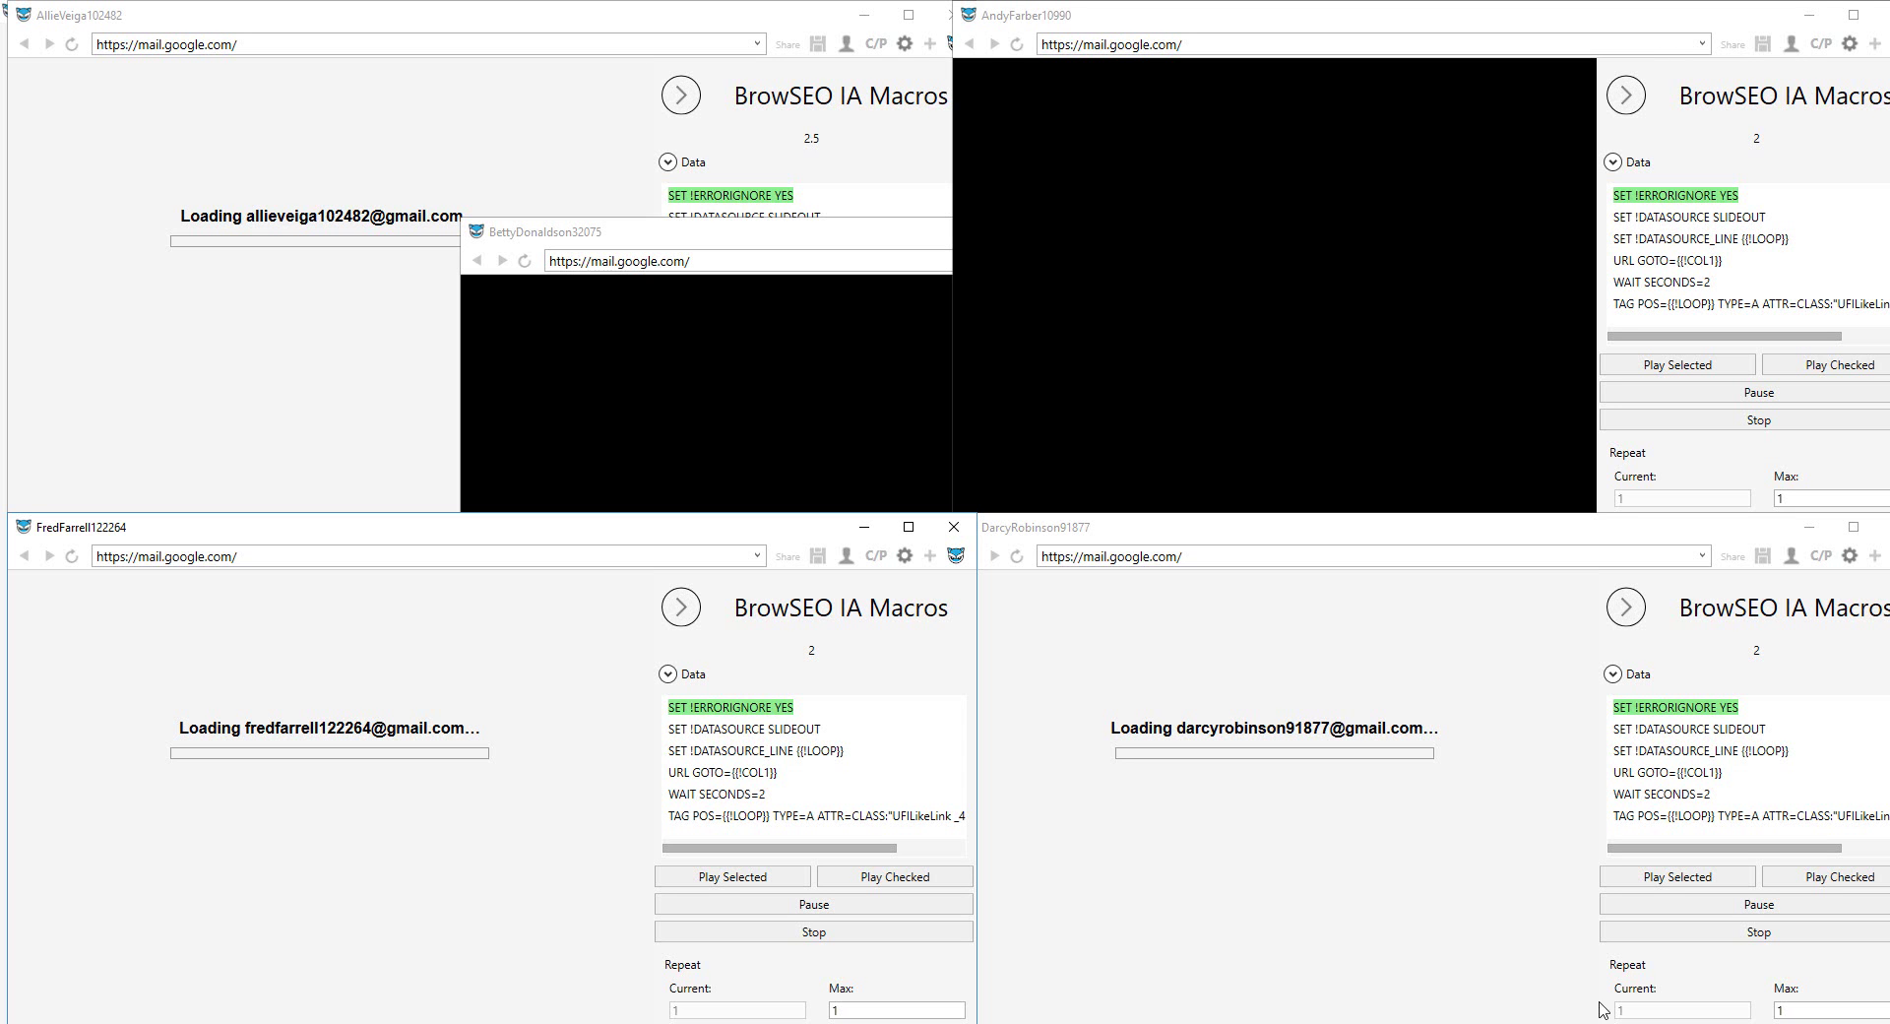
right_click(1292, 1023)
click(1280, 1002)
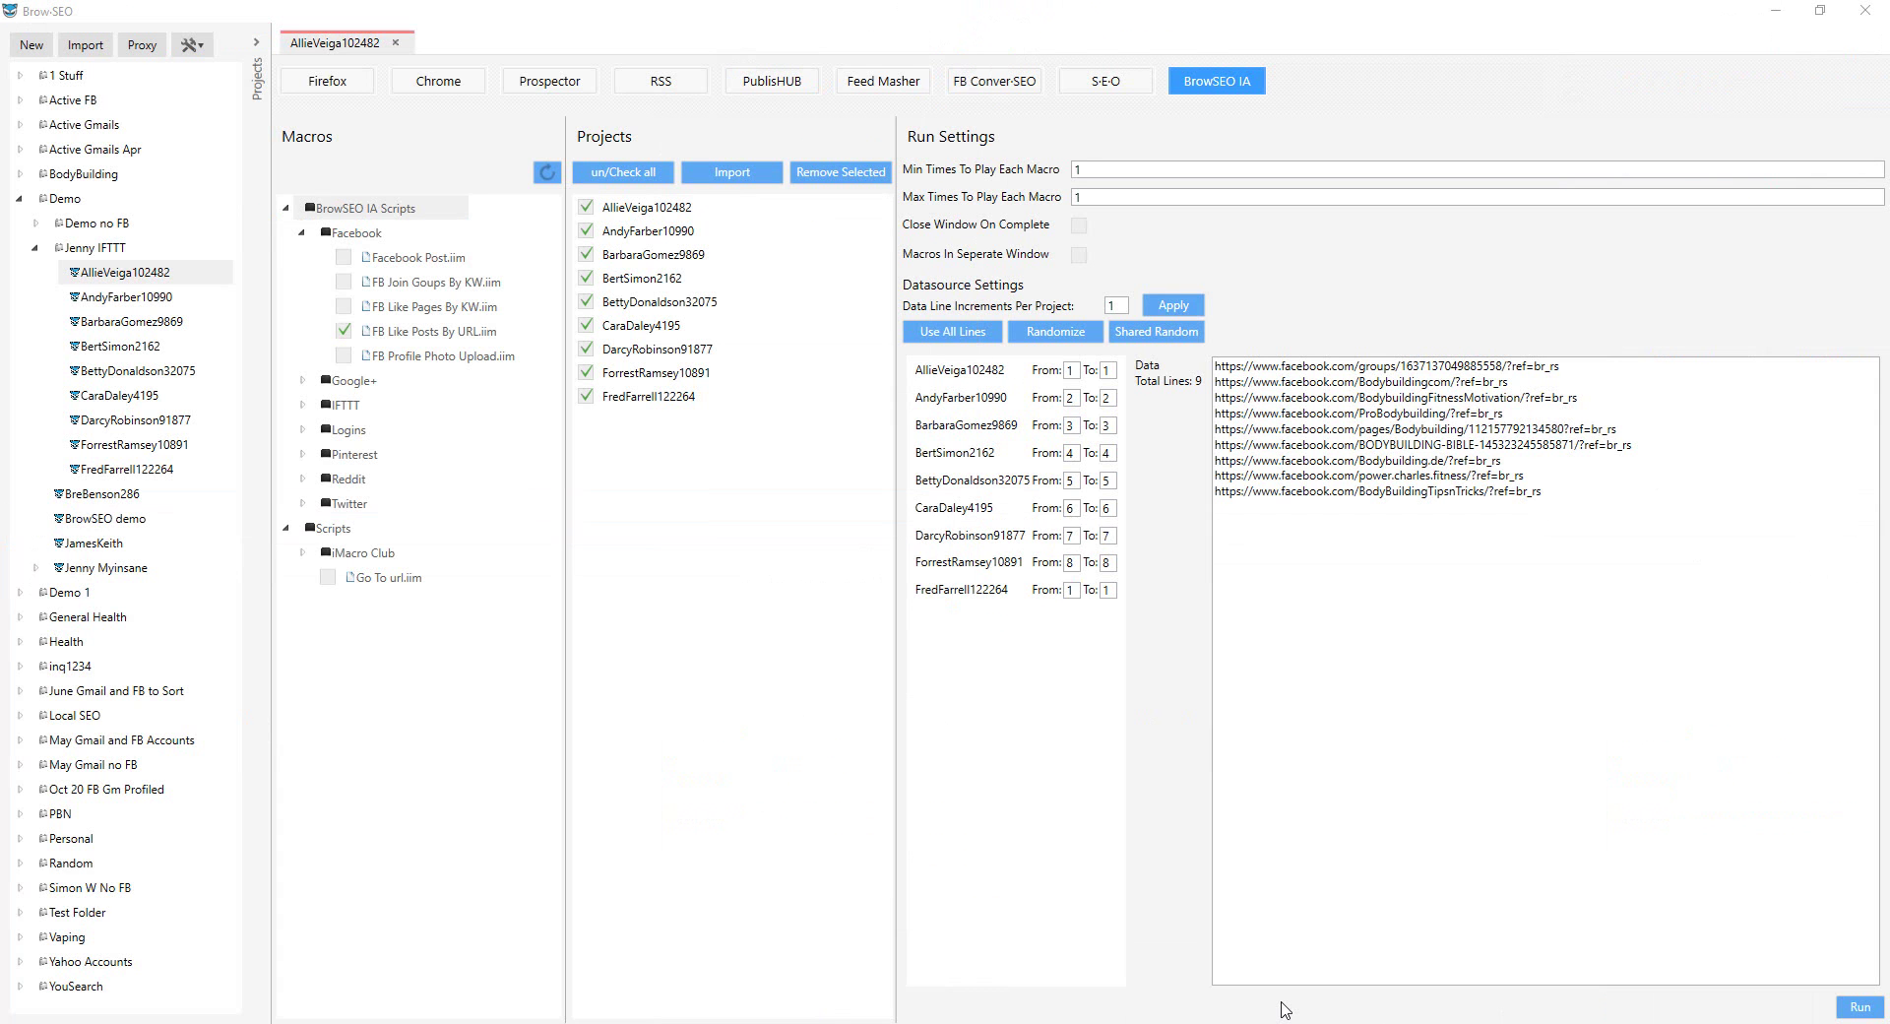
Step: Clear the default home page link so it is blank and save the setting
click(190, 45)
click(223, 69)
triple_click(947, 495)
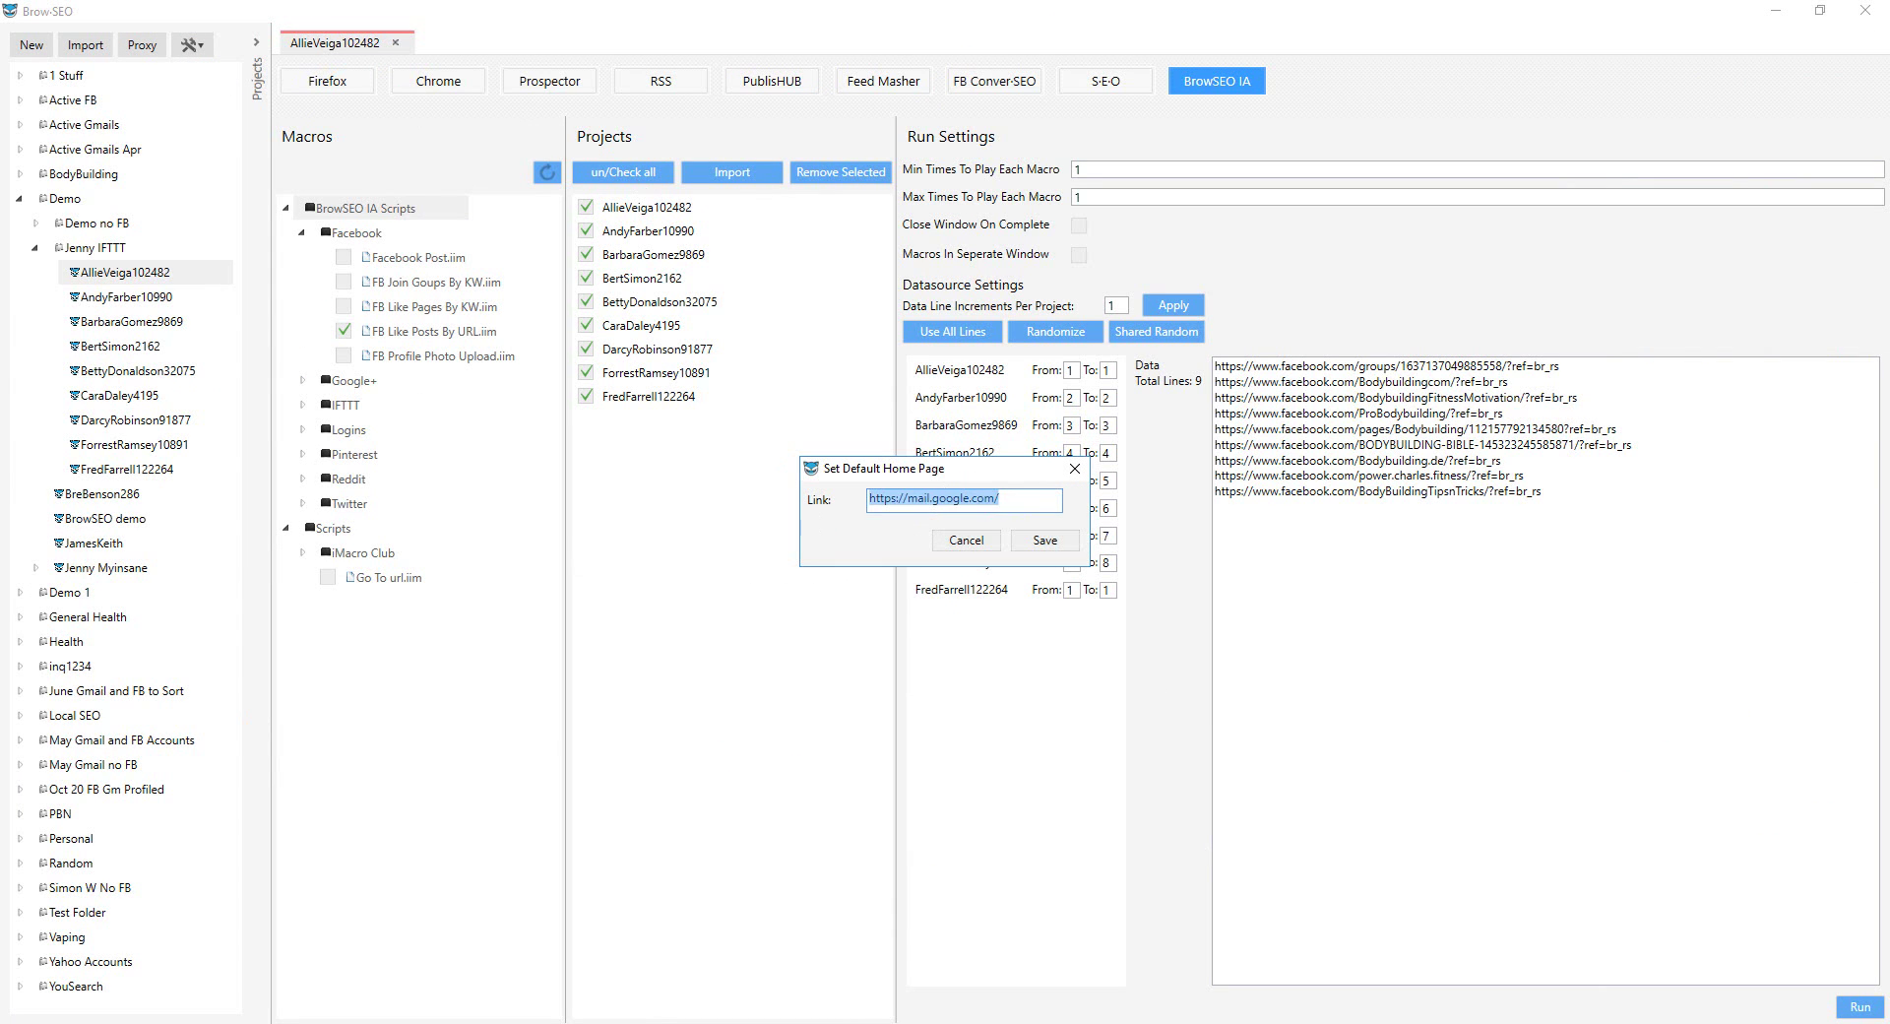
key(BackSpace)
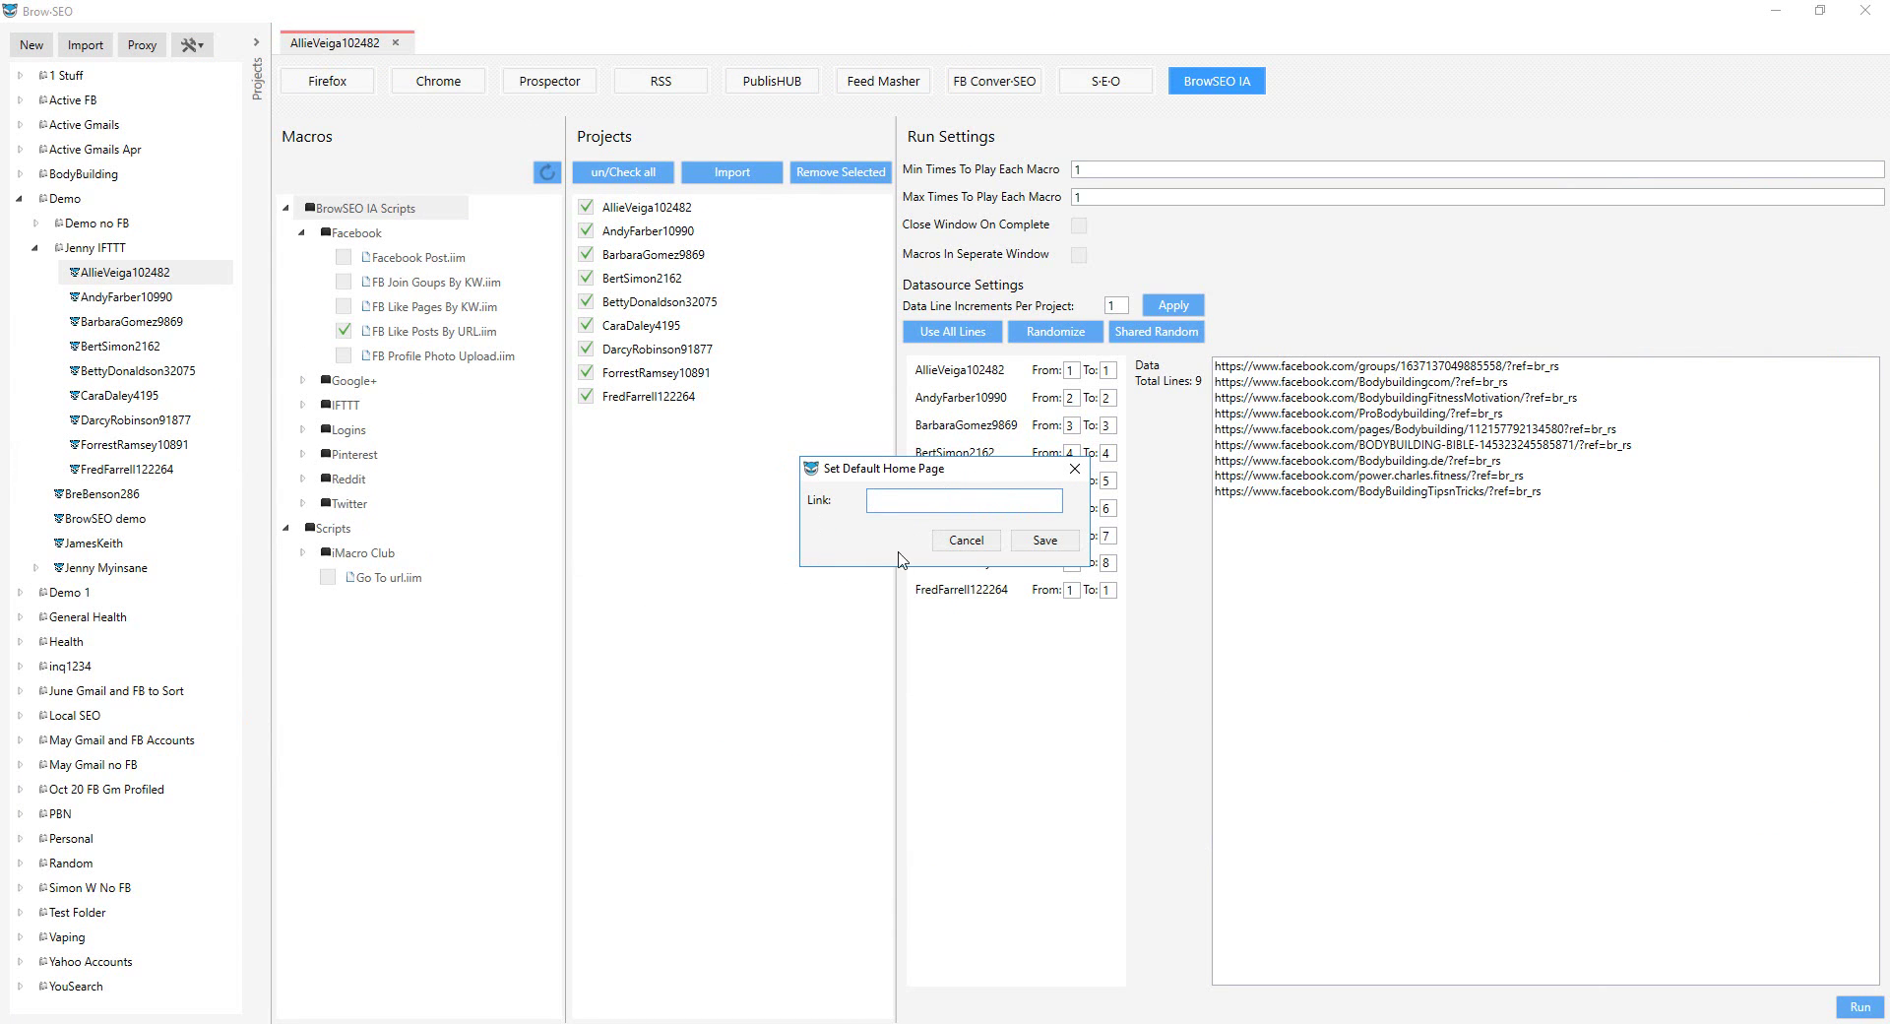
click(1043, 540)
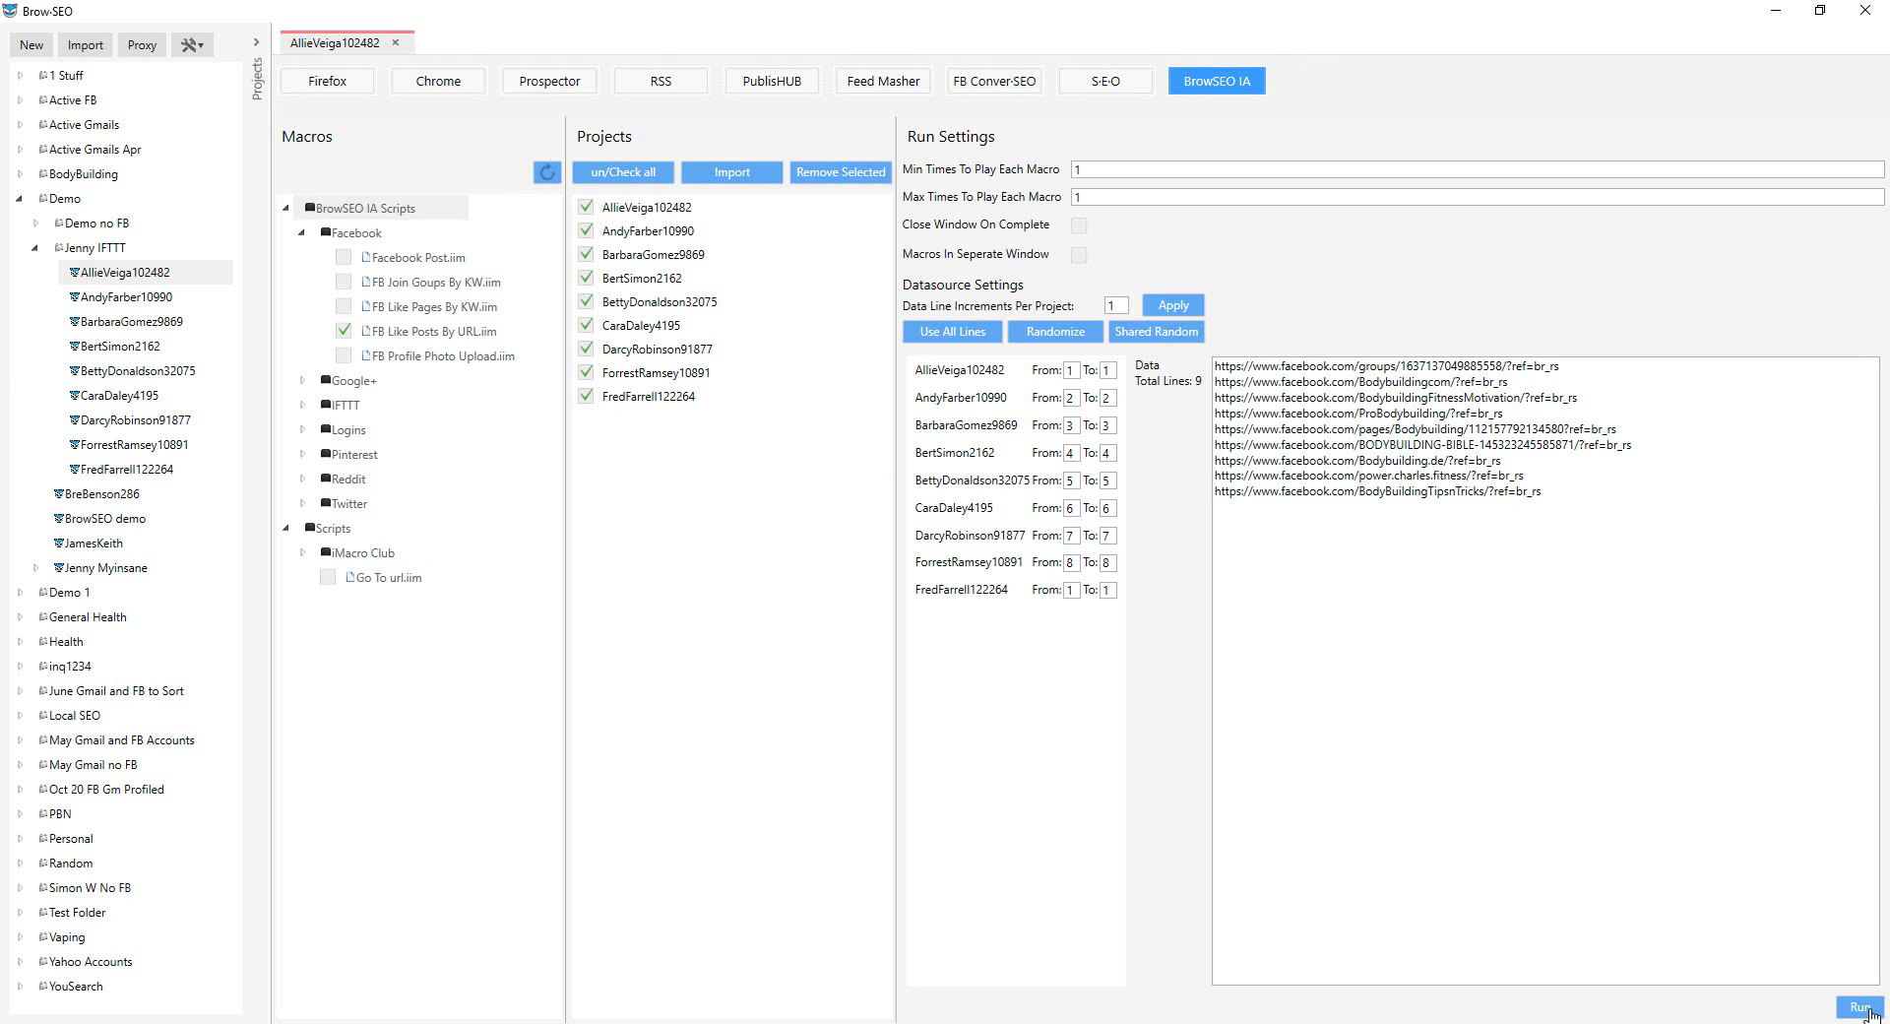
Step: Run the FB Like Posts By URL macro on all checked projects, and set the maximum times to play each macro to 9
click(1866, 1010)
click(1109, 201)
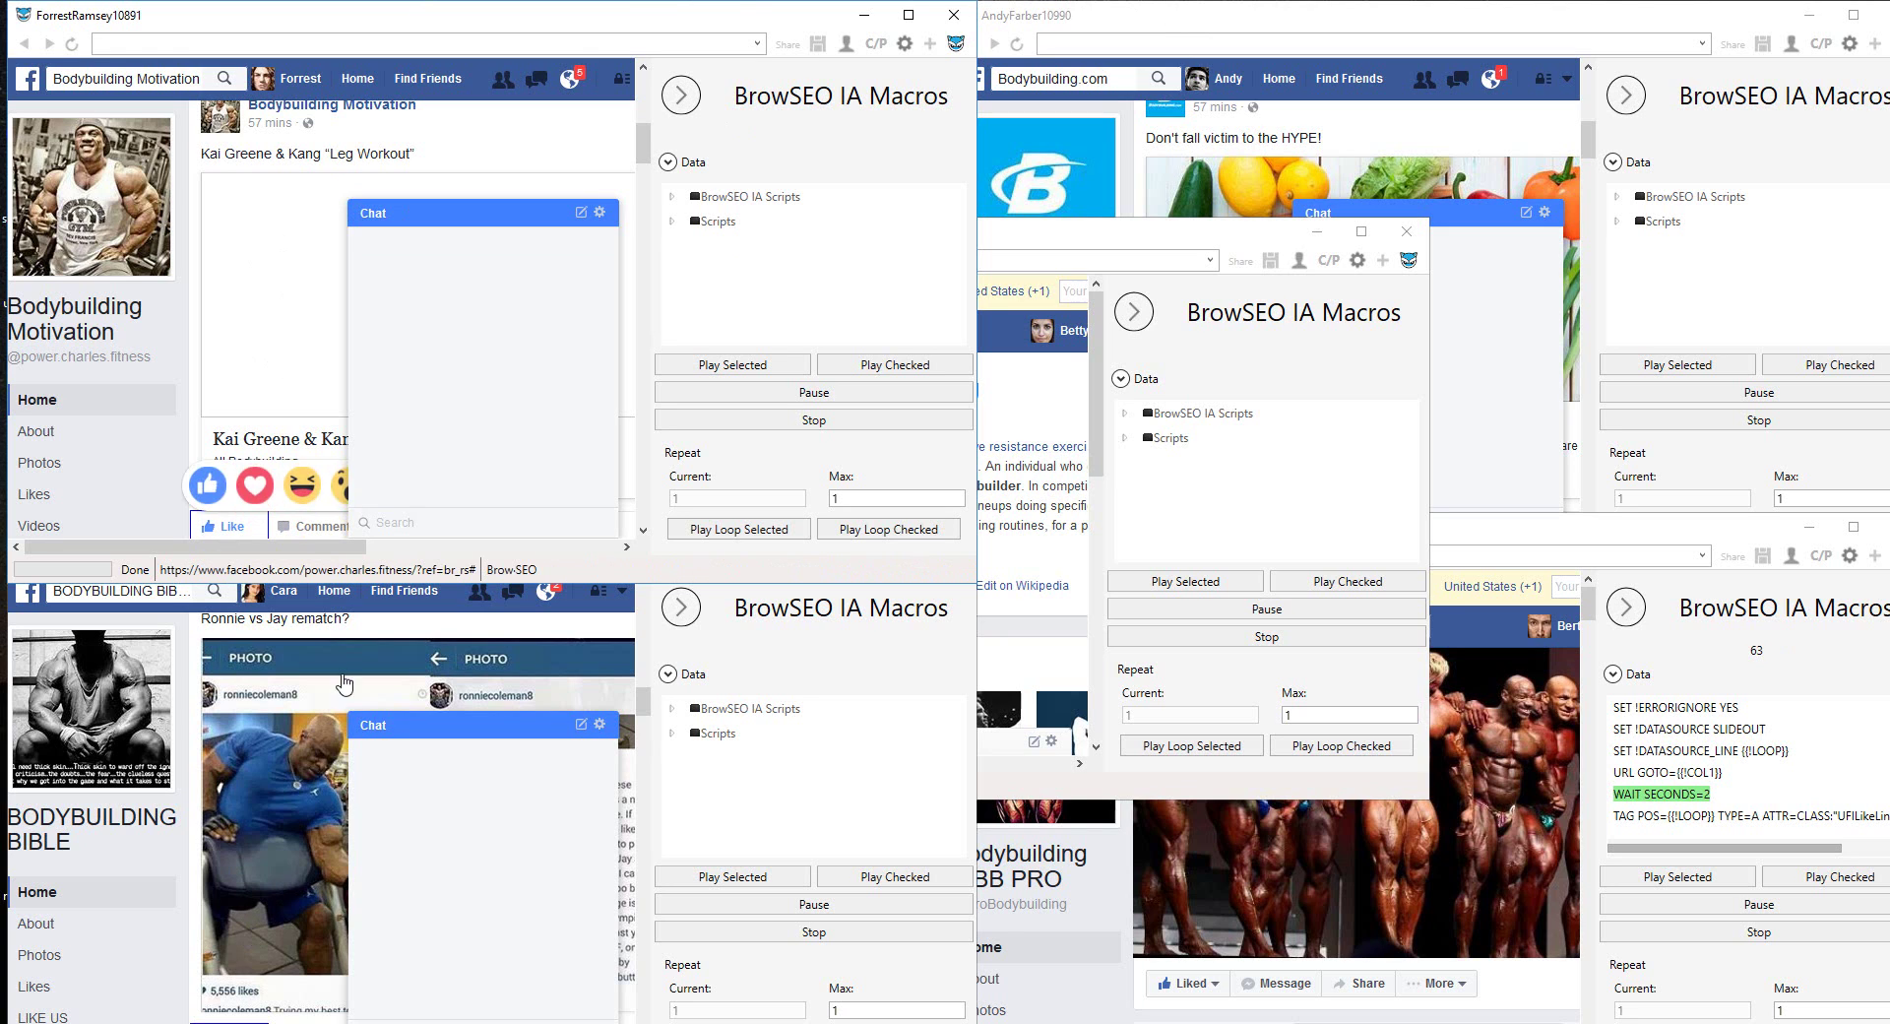
Step: Inspect the liked posts in the Bodybuilding Motivation, Bodybuilding.com, Bodybuilding.de and BODYBUILDING BIBLE windows at full size, closing each window after checking it
click(908, 15)
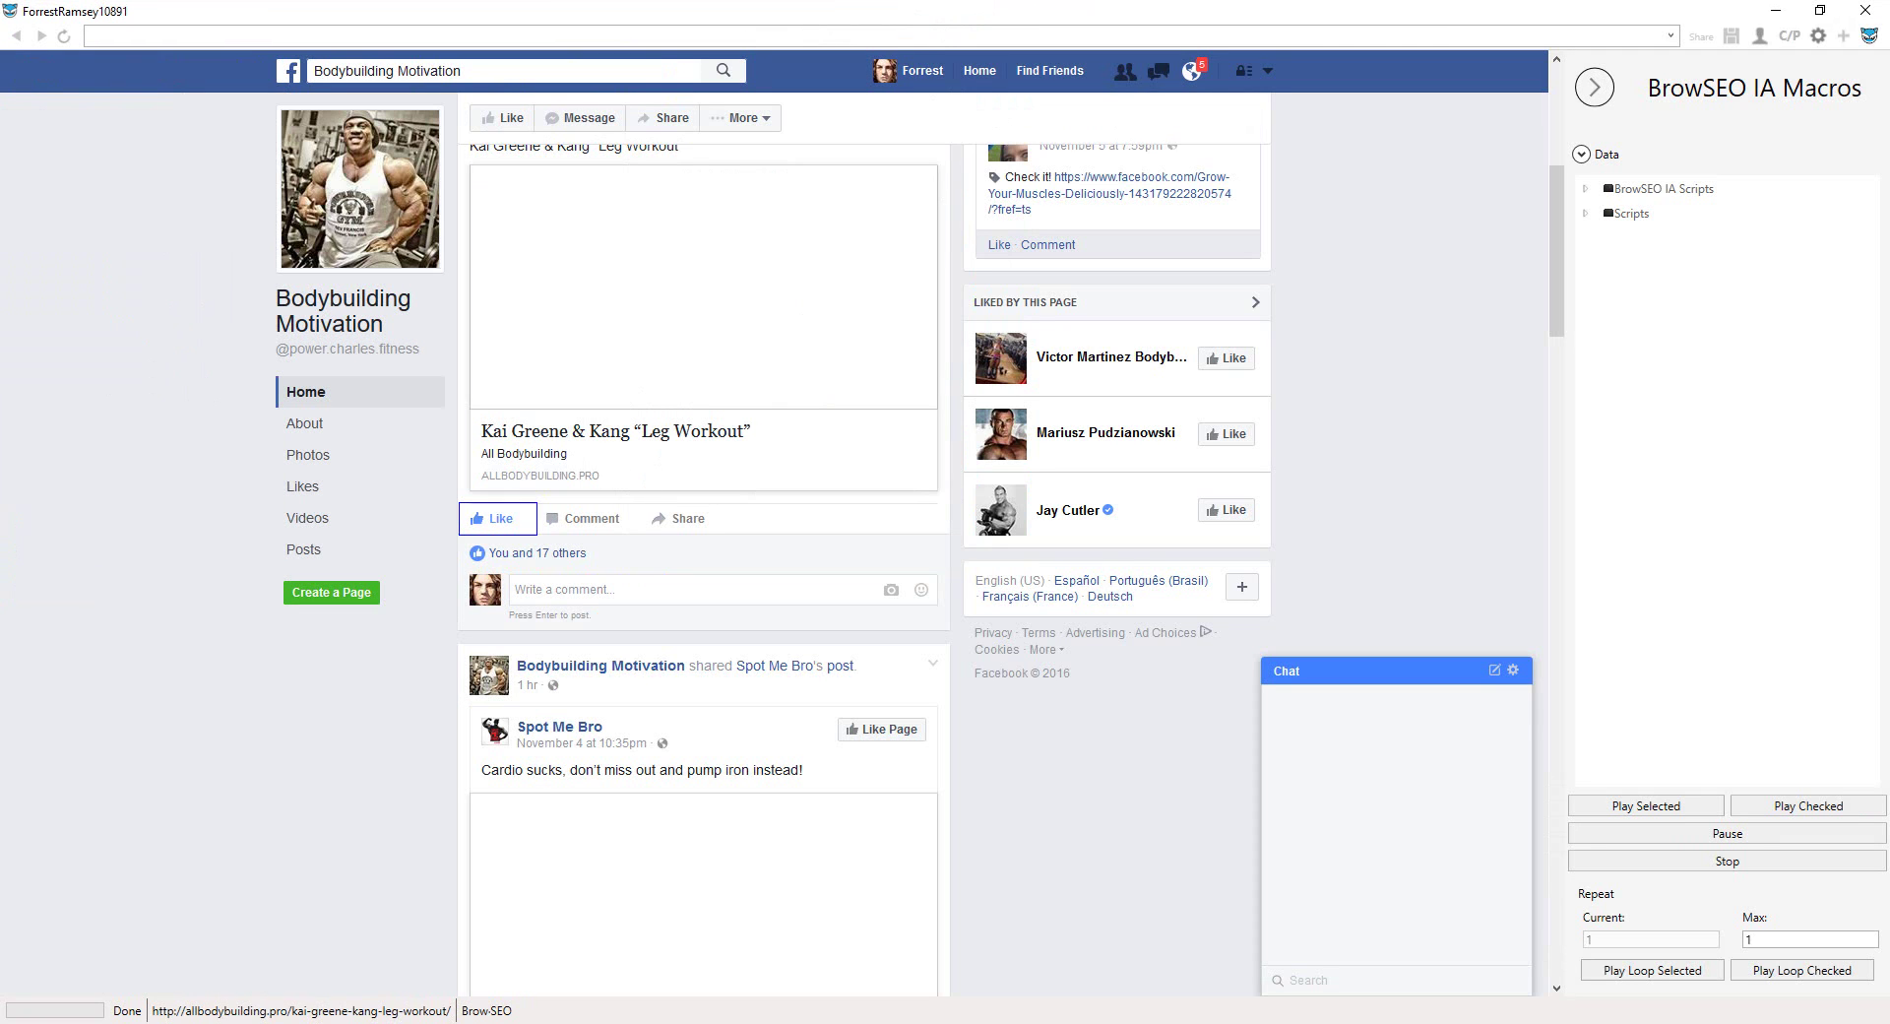
click(1865, 10)
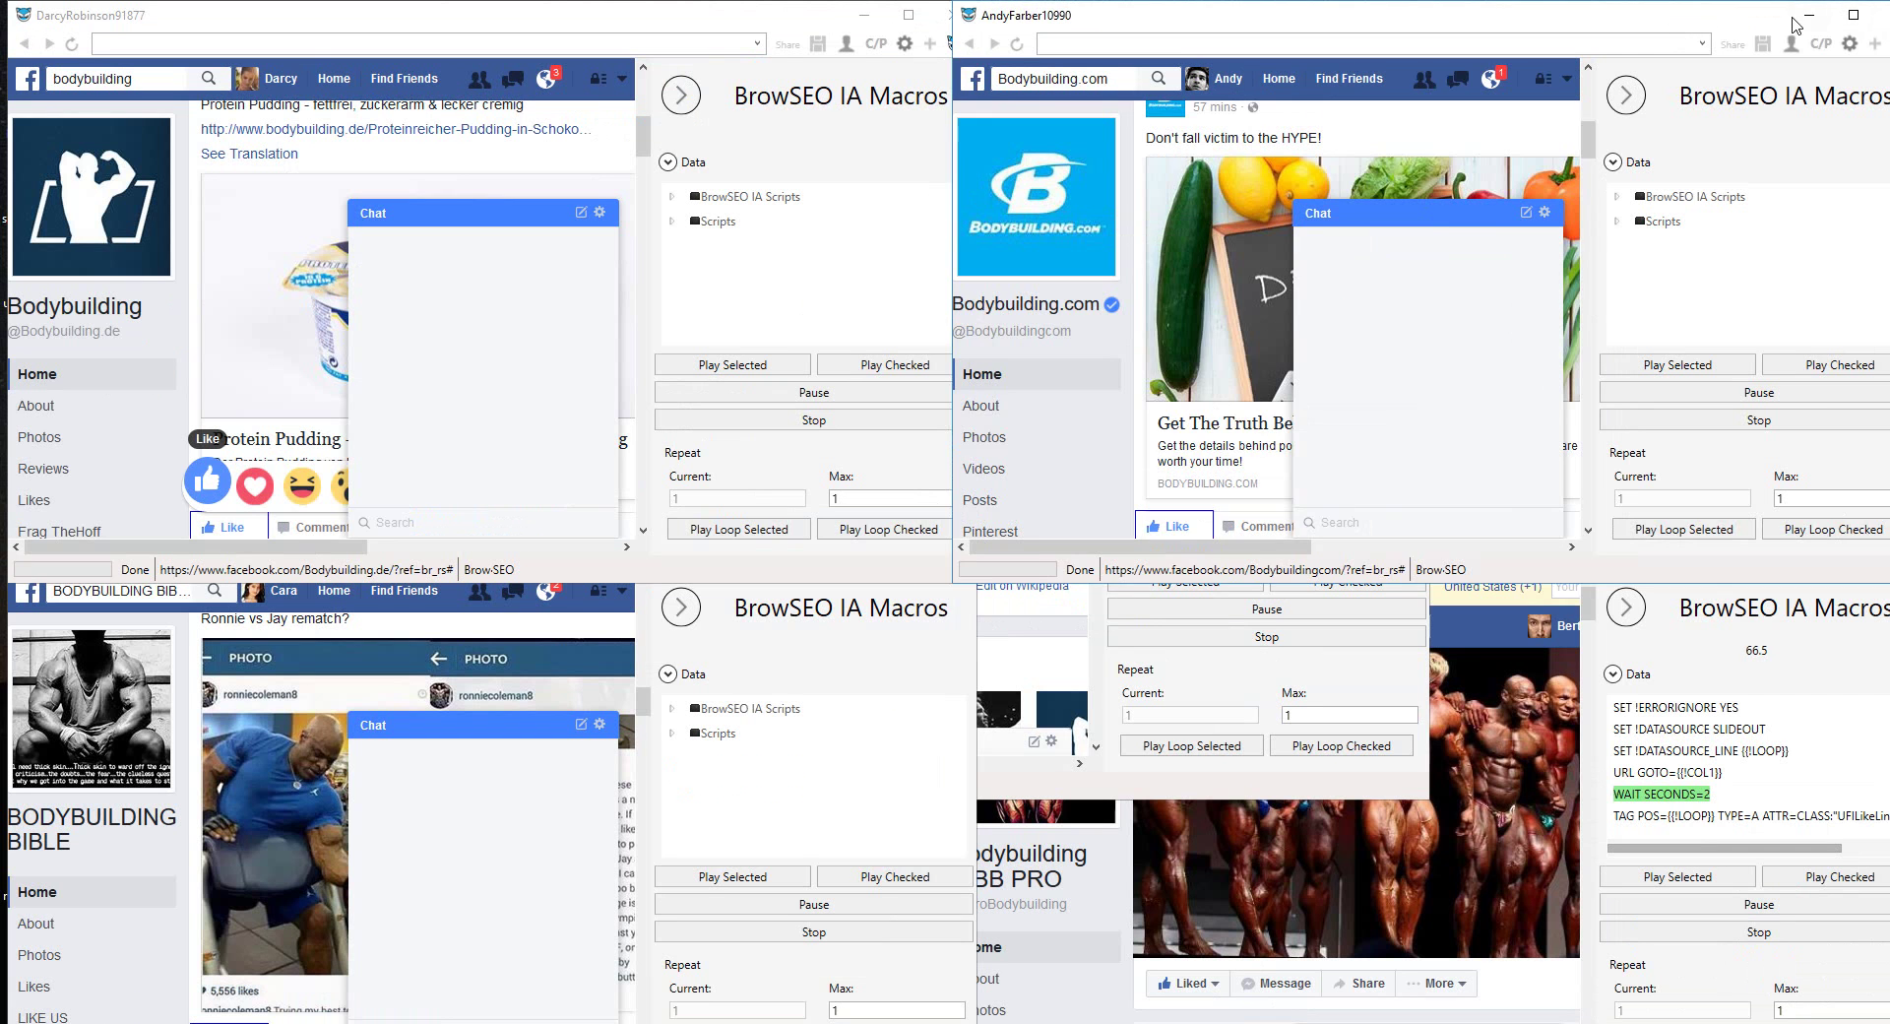
click(1853, 14)
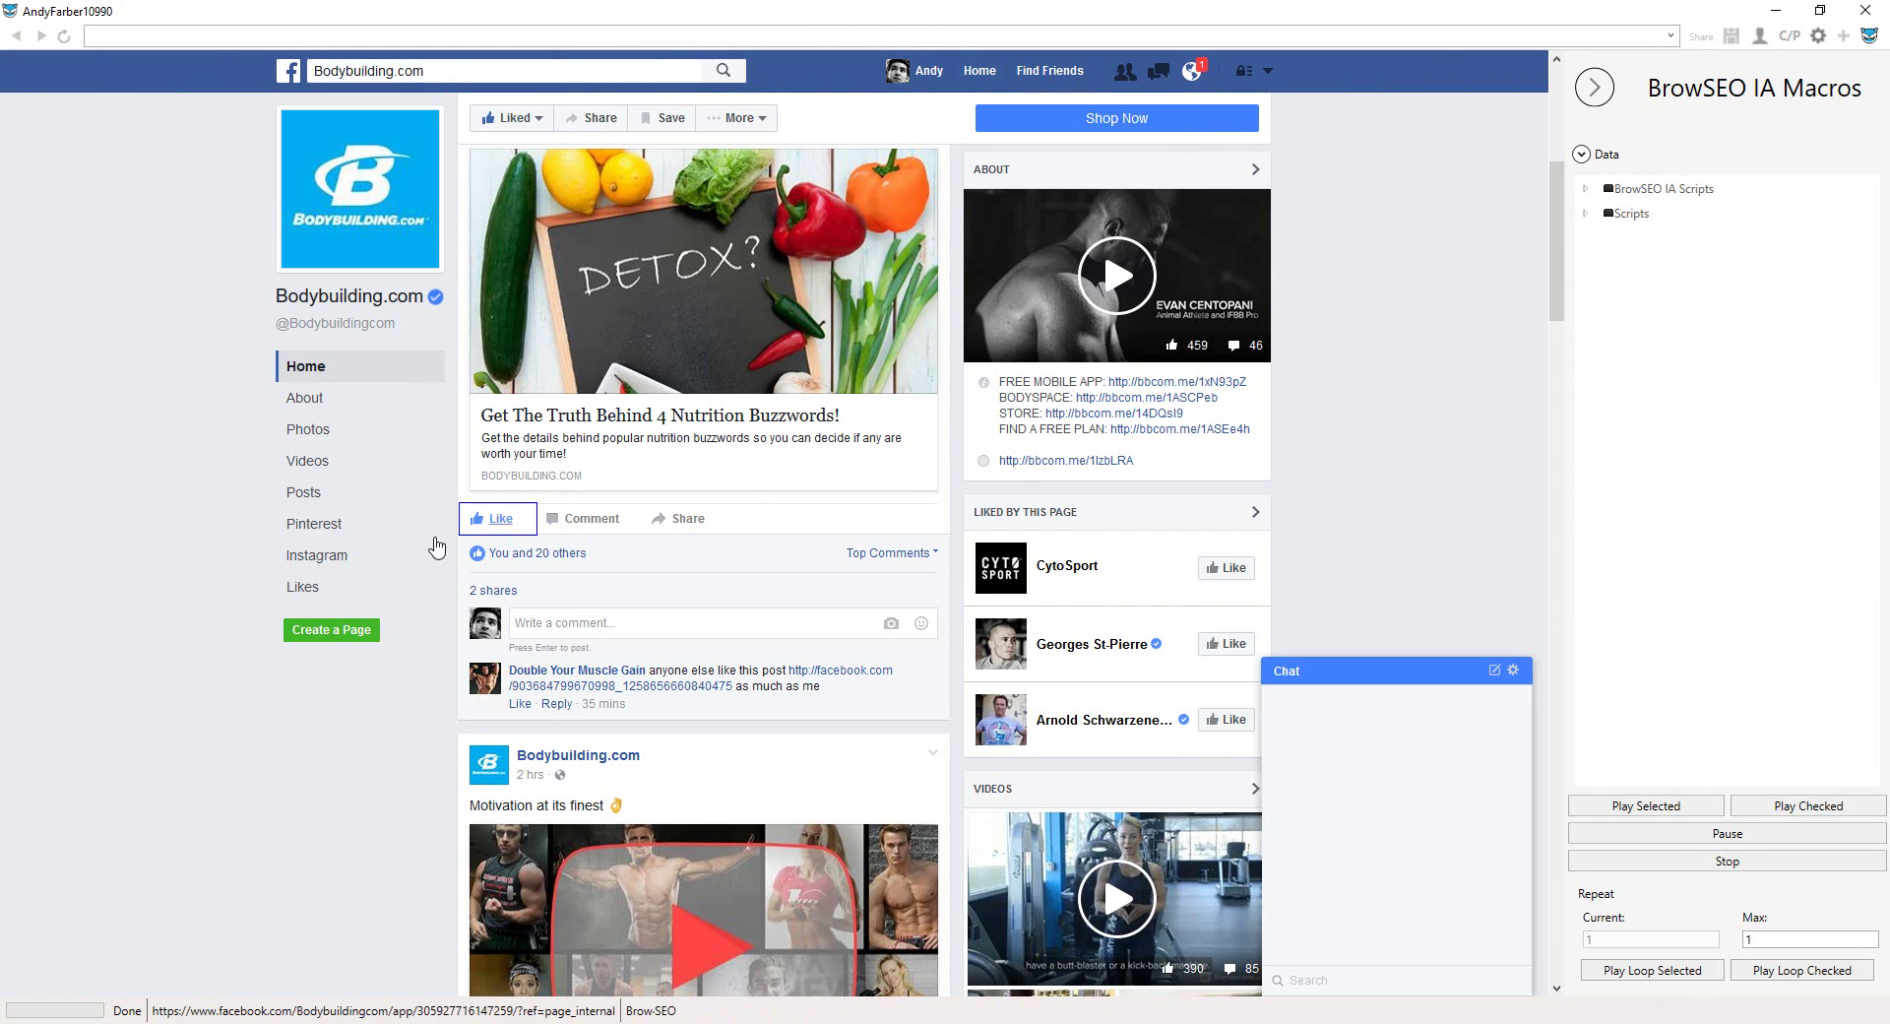
click(1865, 10)
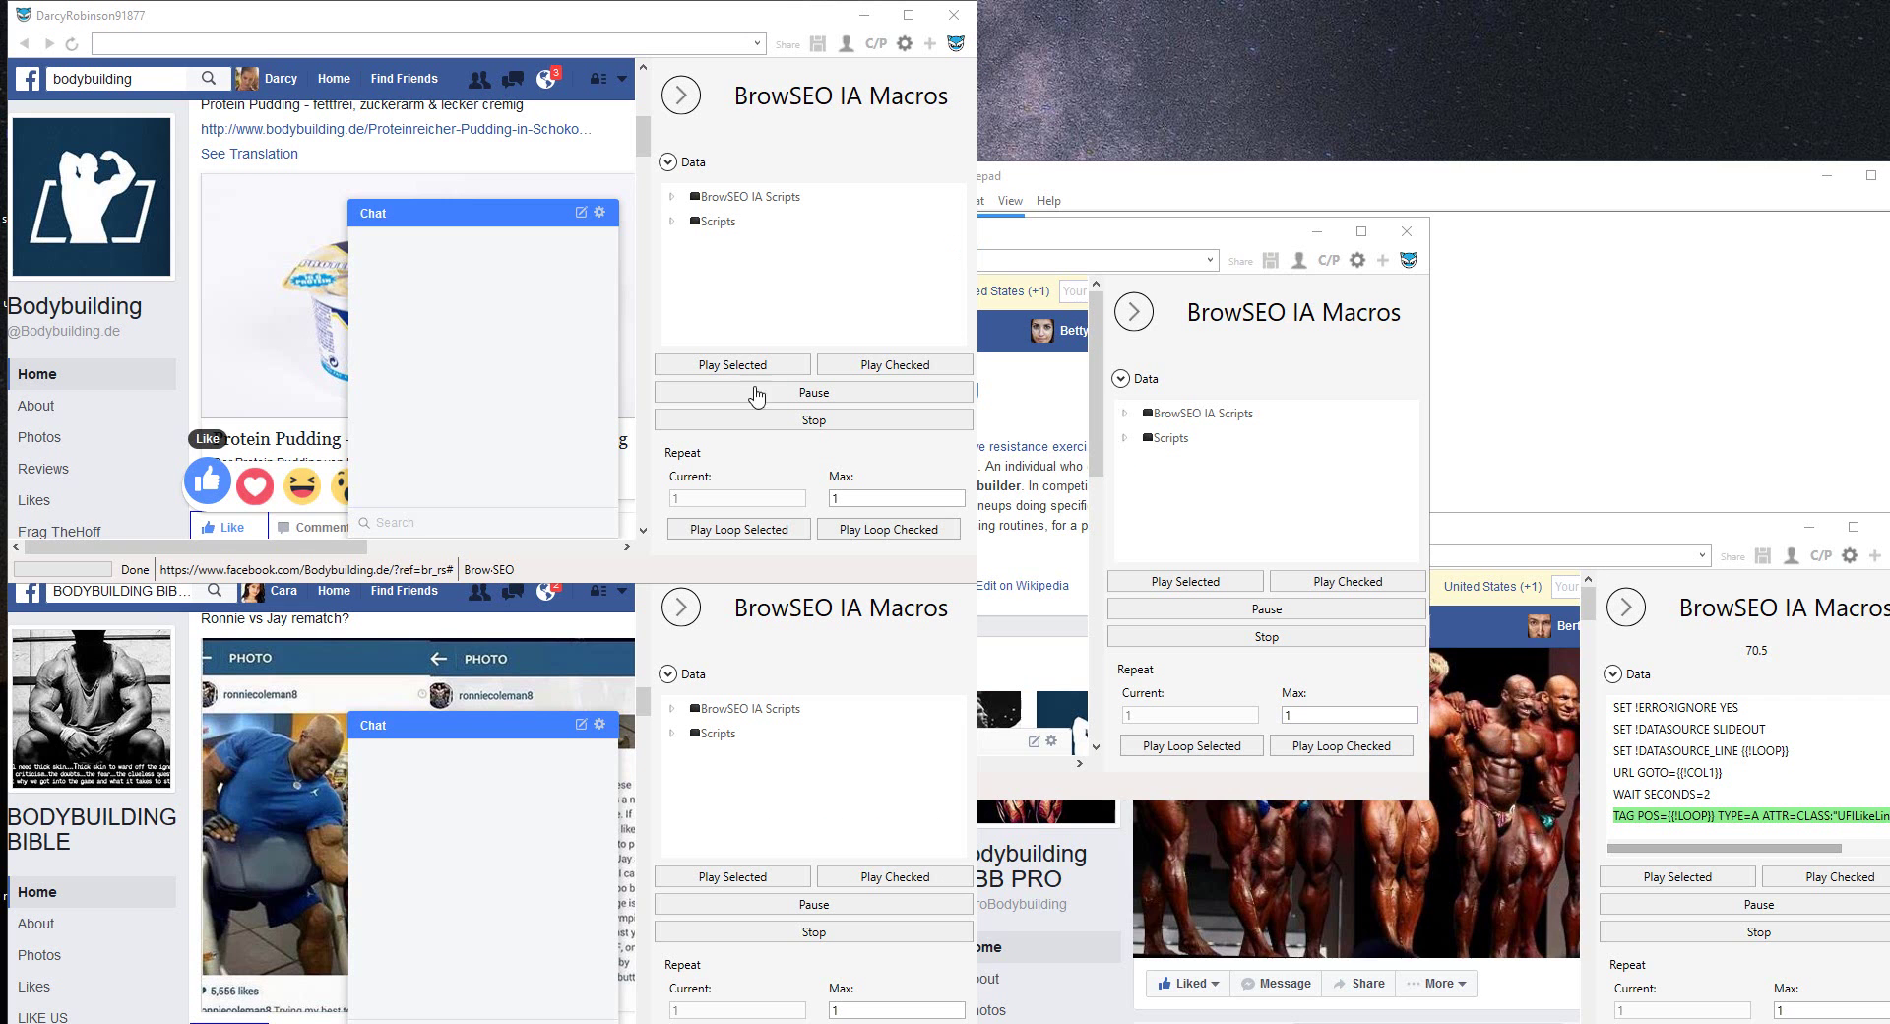
click(908, 15)
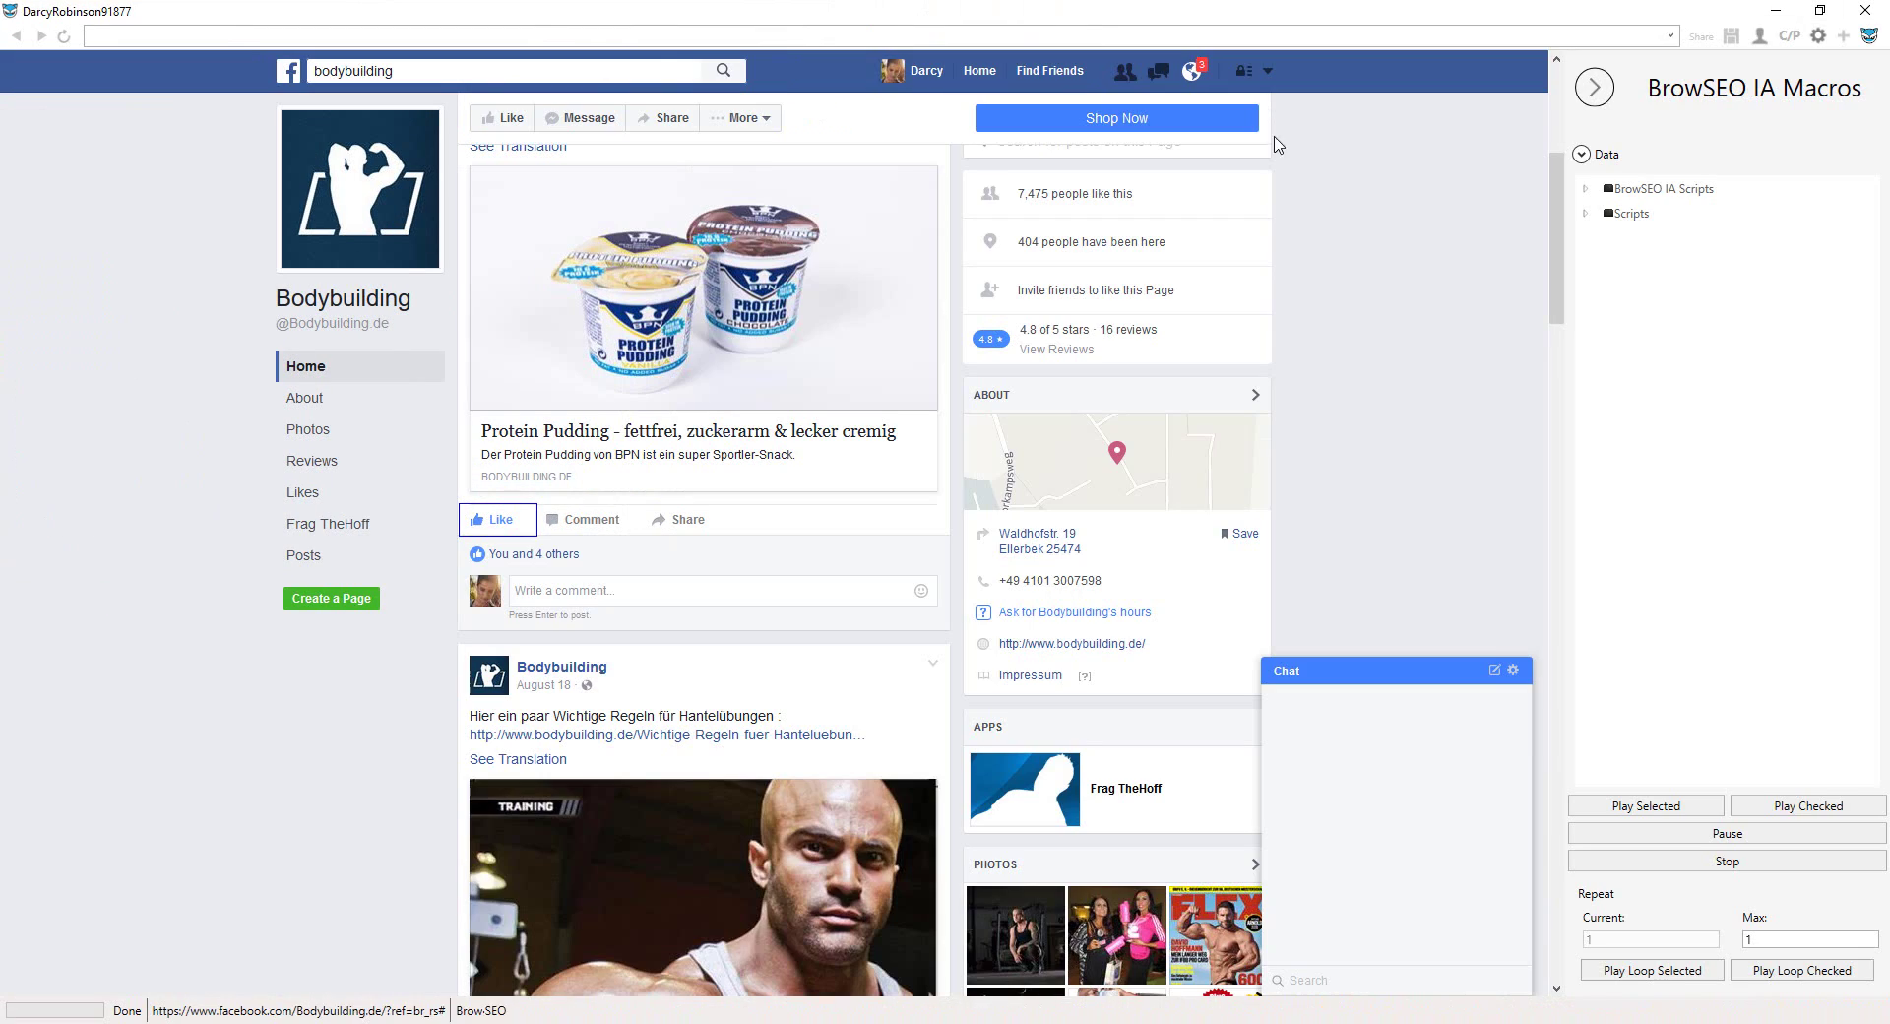
click(1885, 18)
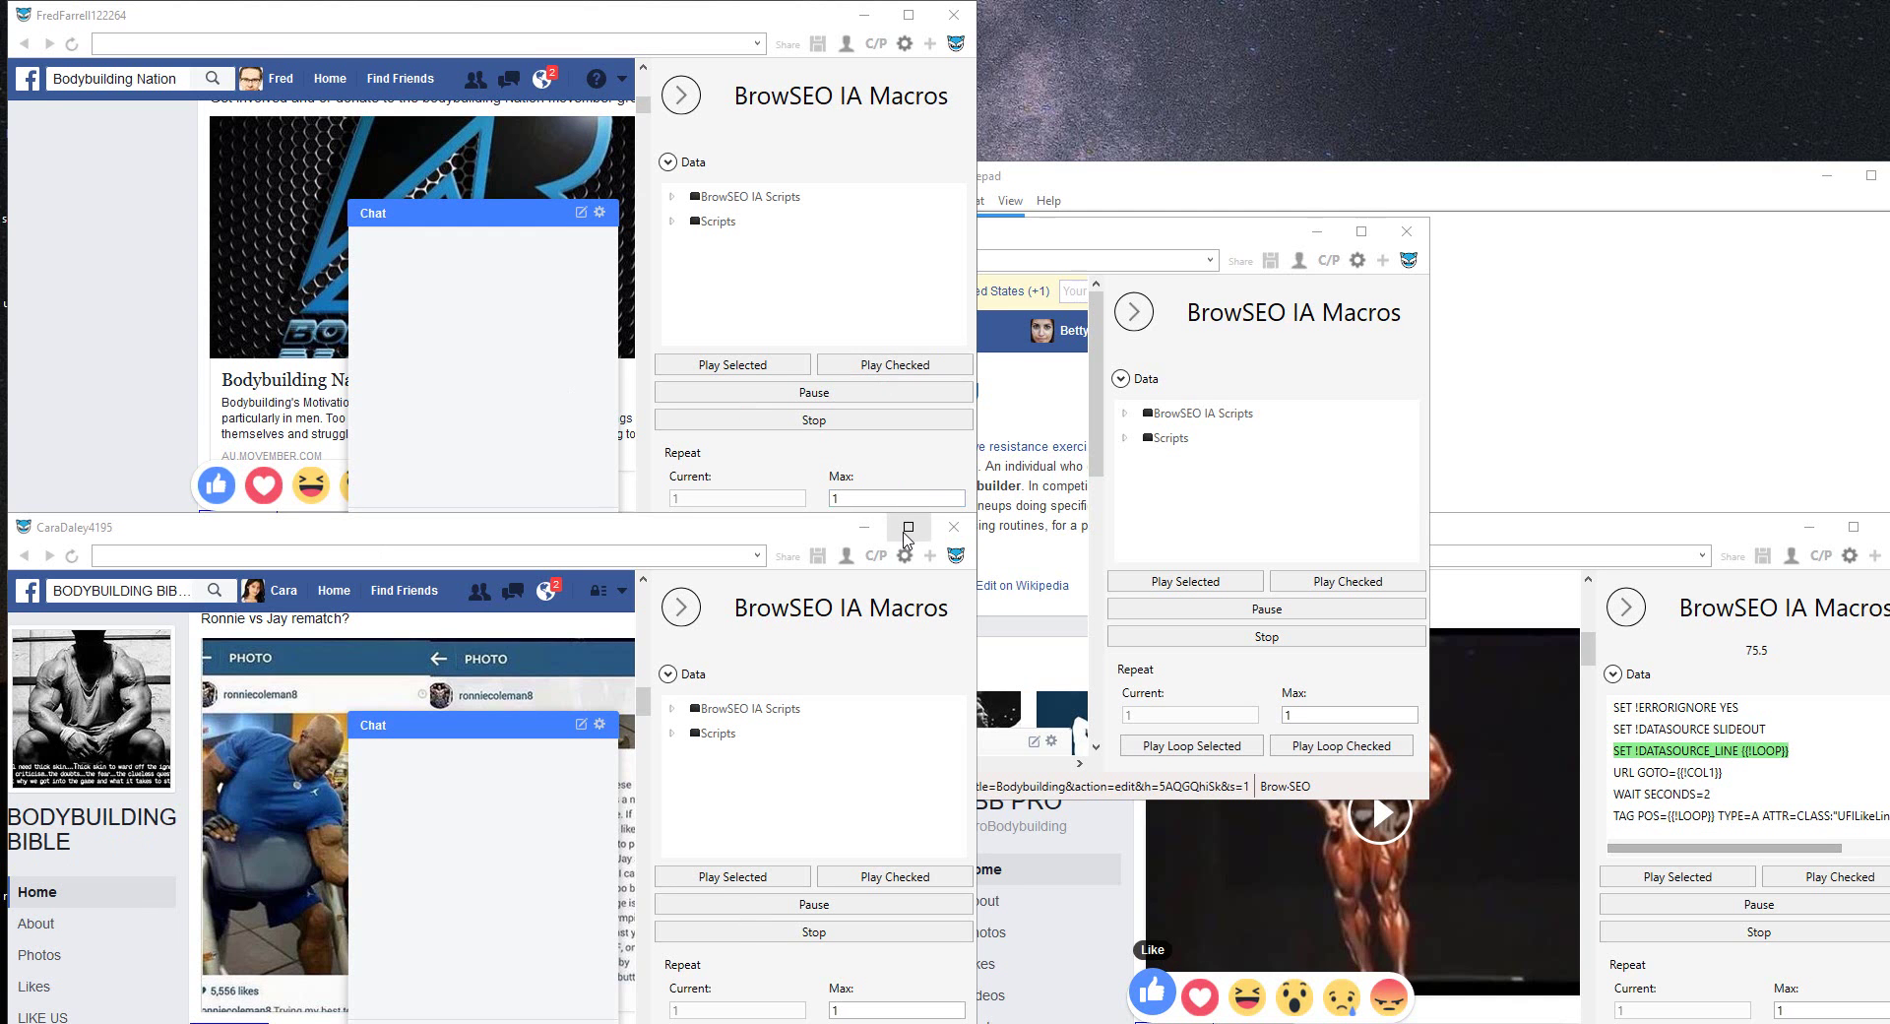
click(908, 527)
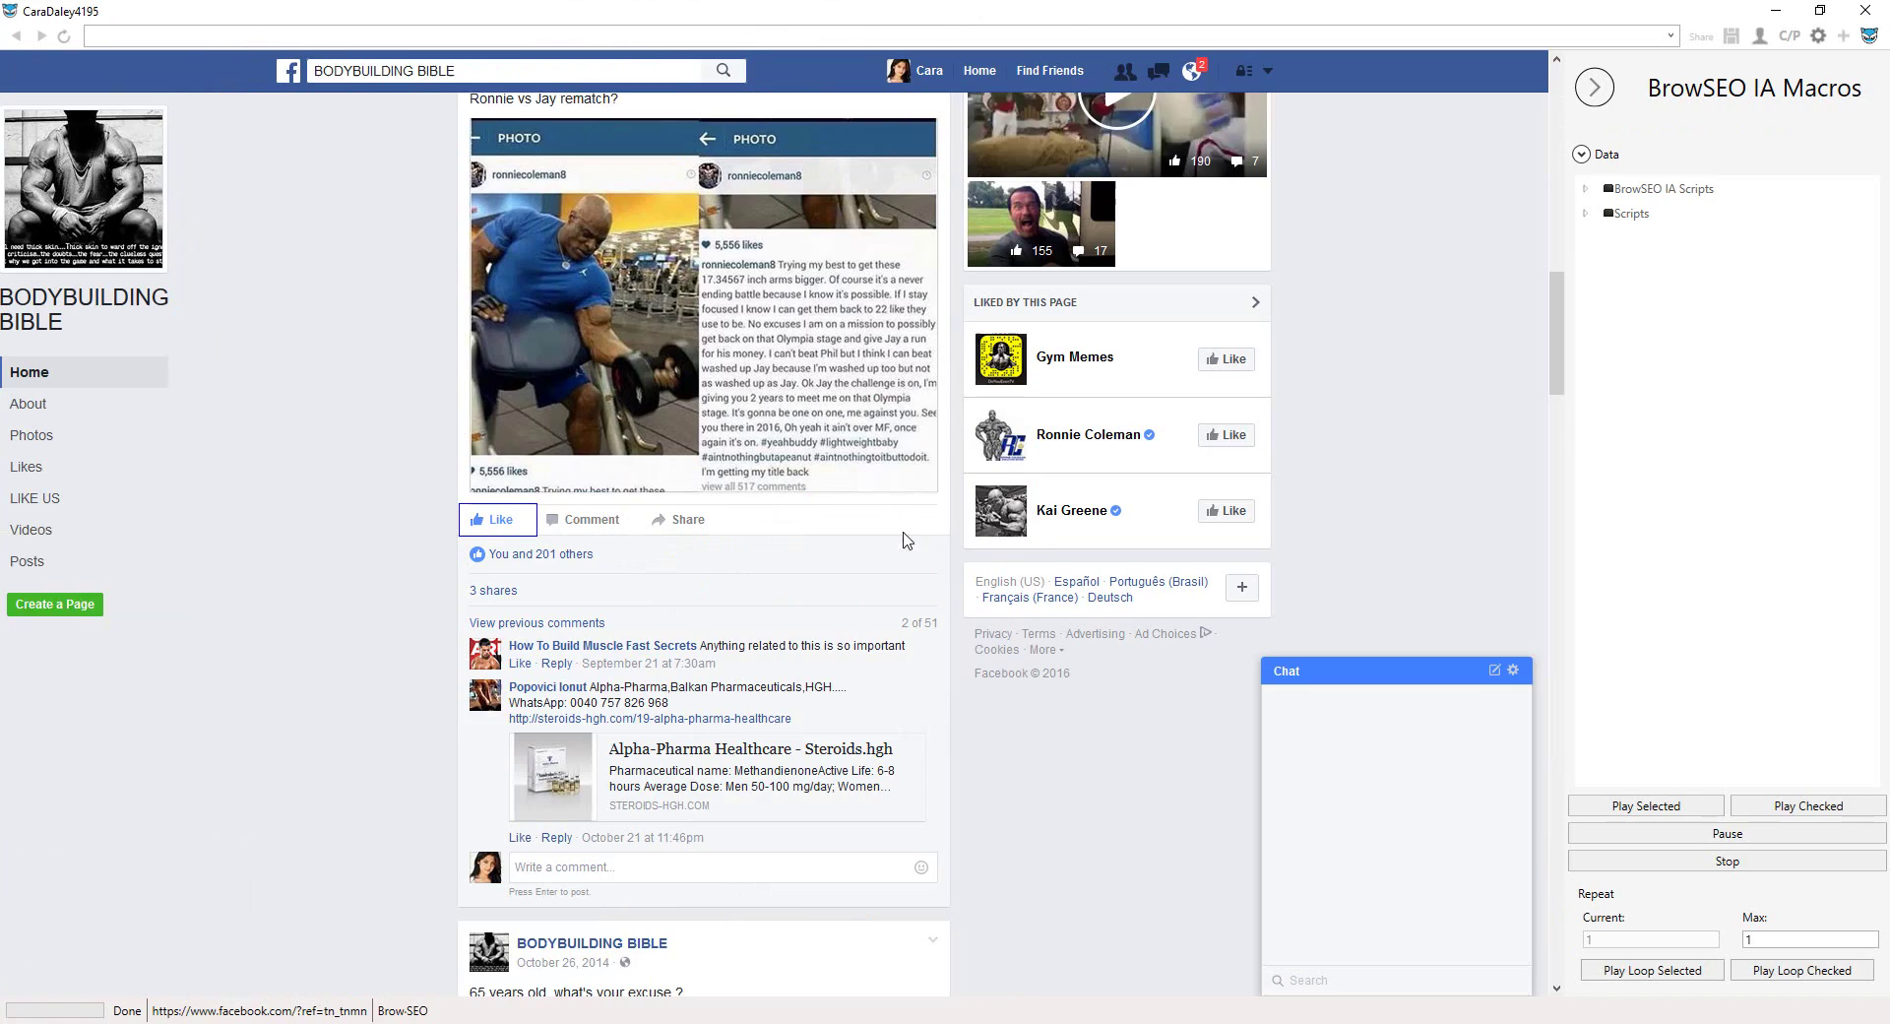
click(1868, 12)
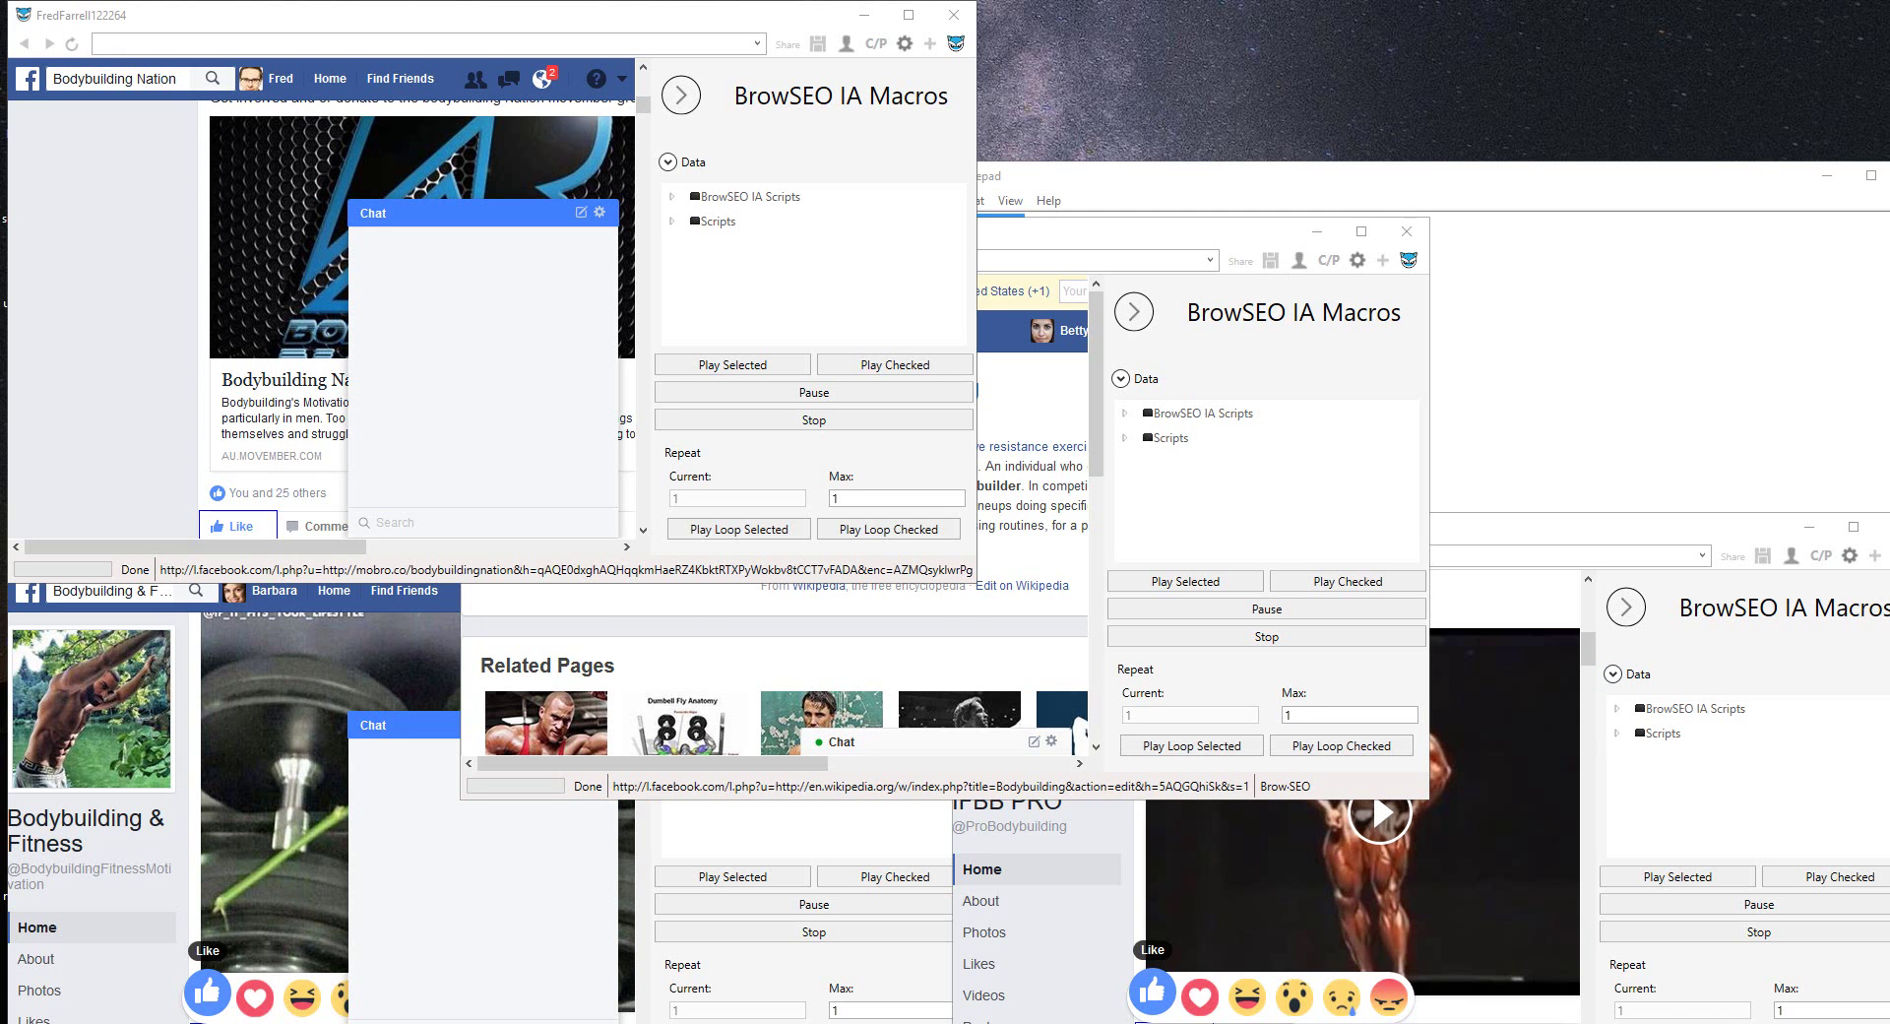
Step: Close all remaining project browser windows from the macro run, leaving the Notepad keyword list open
right_click(1084, 1023)
click(1078, 1003)
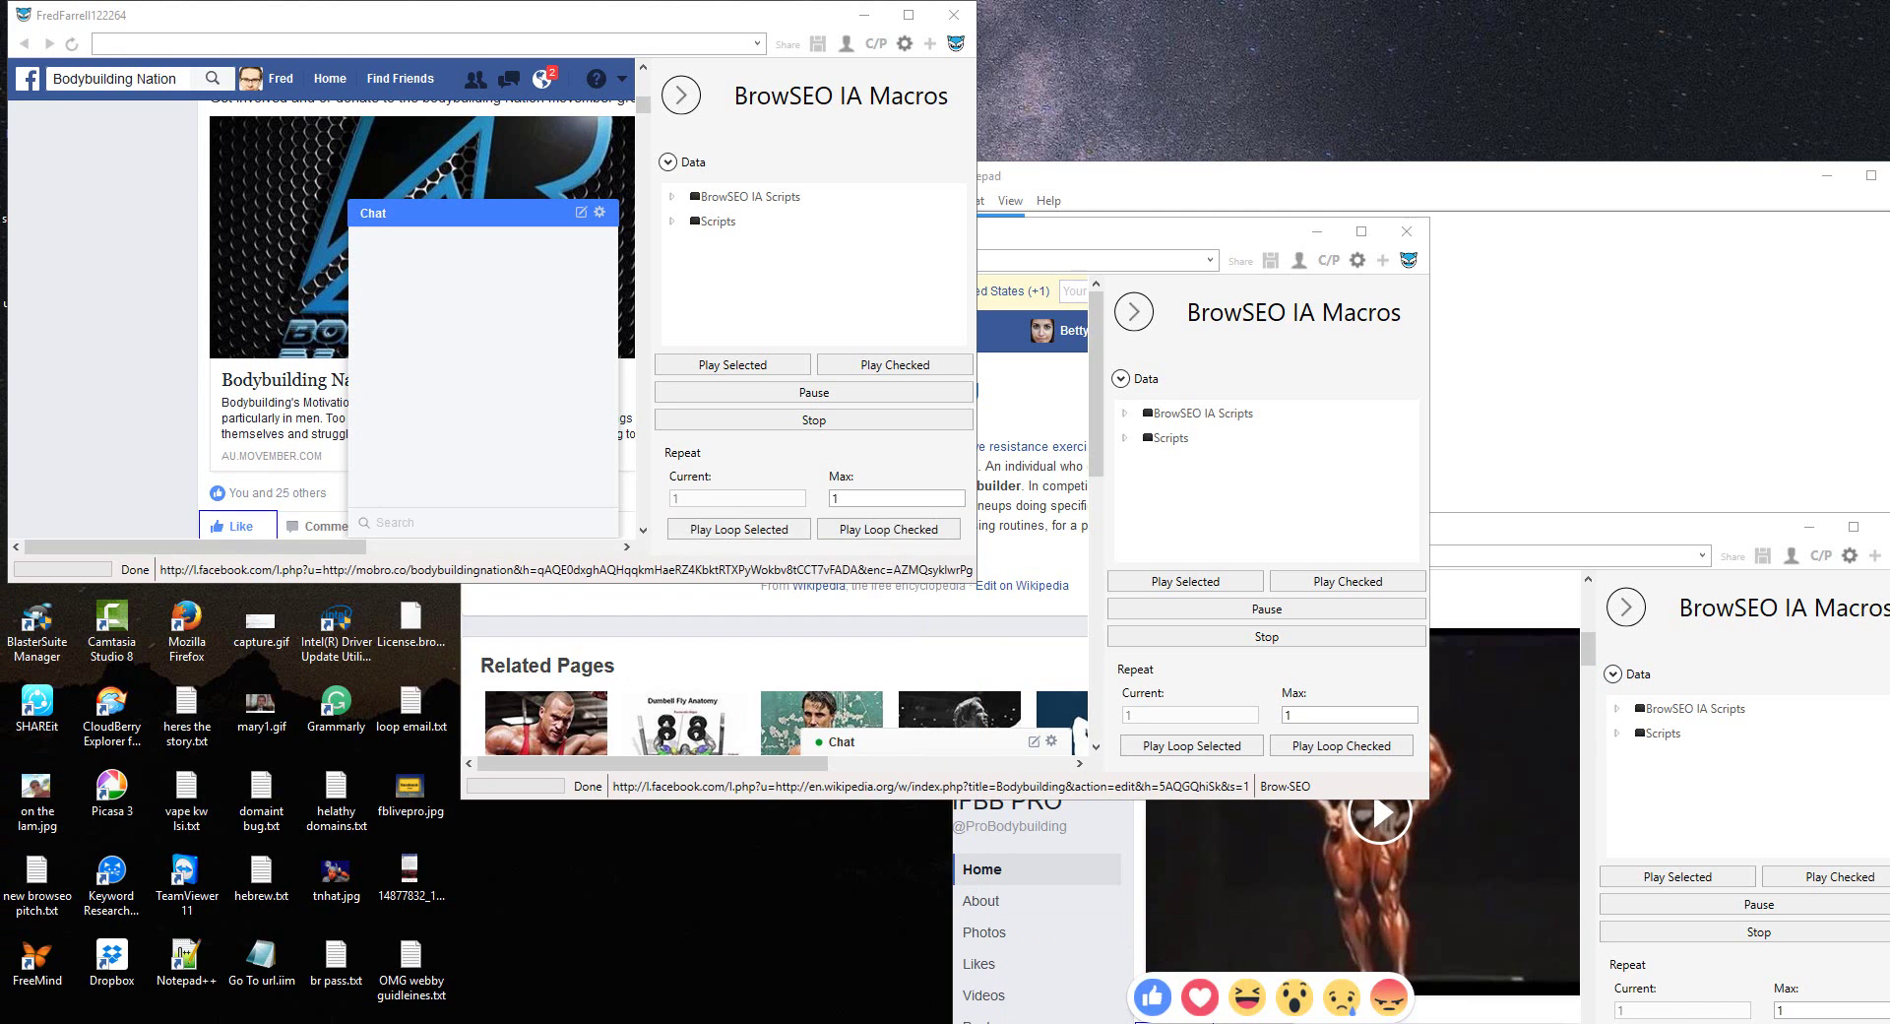
mouse_move(1370, 1023)
click(1267, 940)
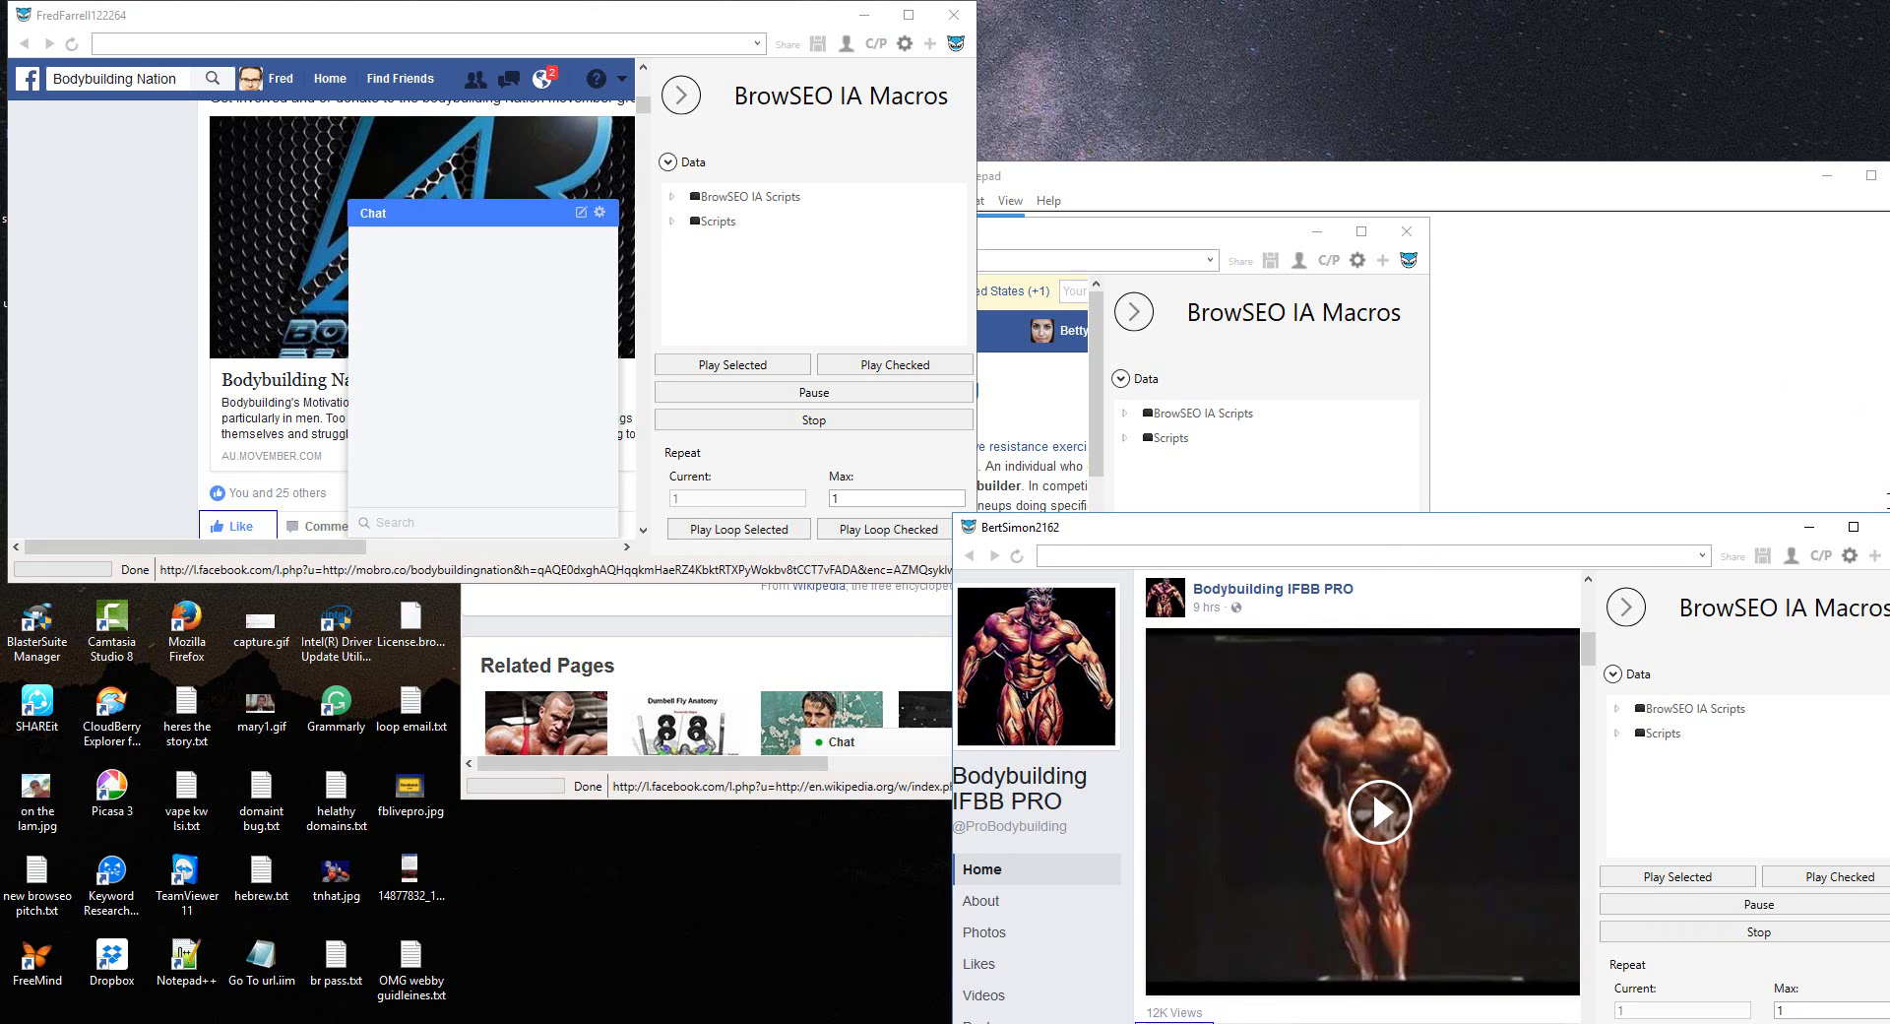
click(1882, 527)
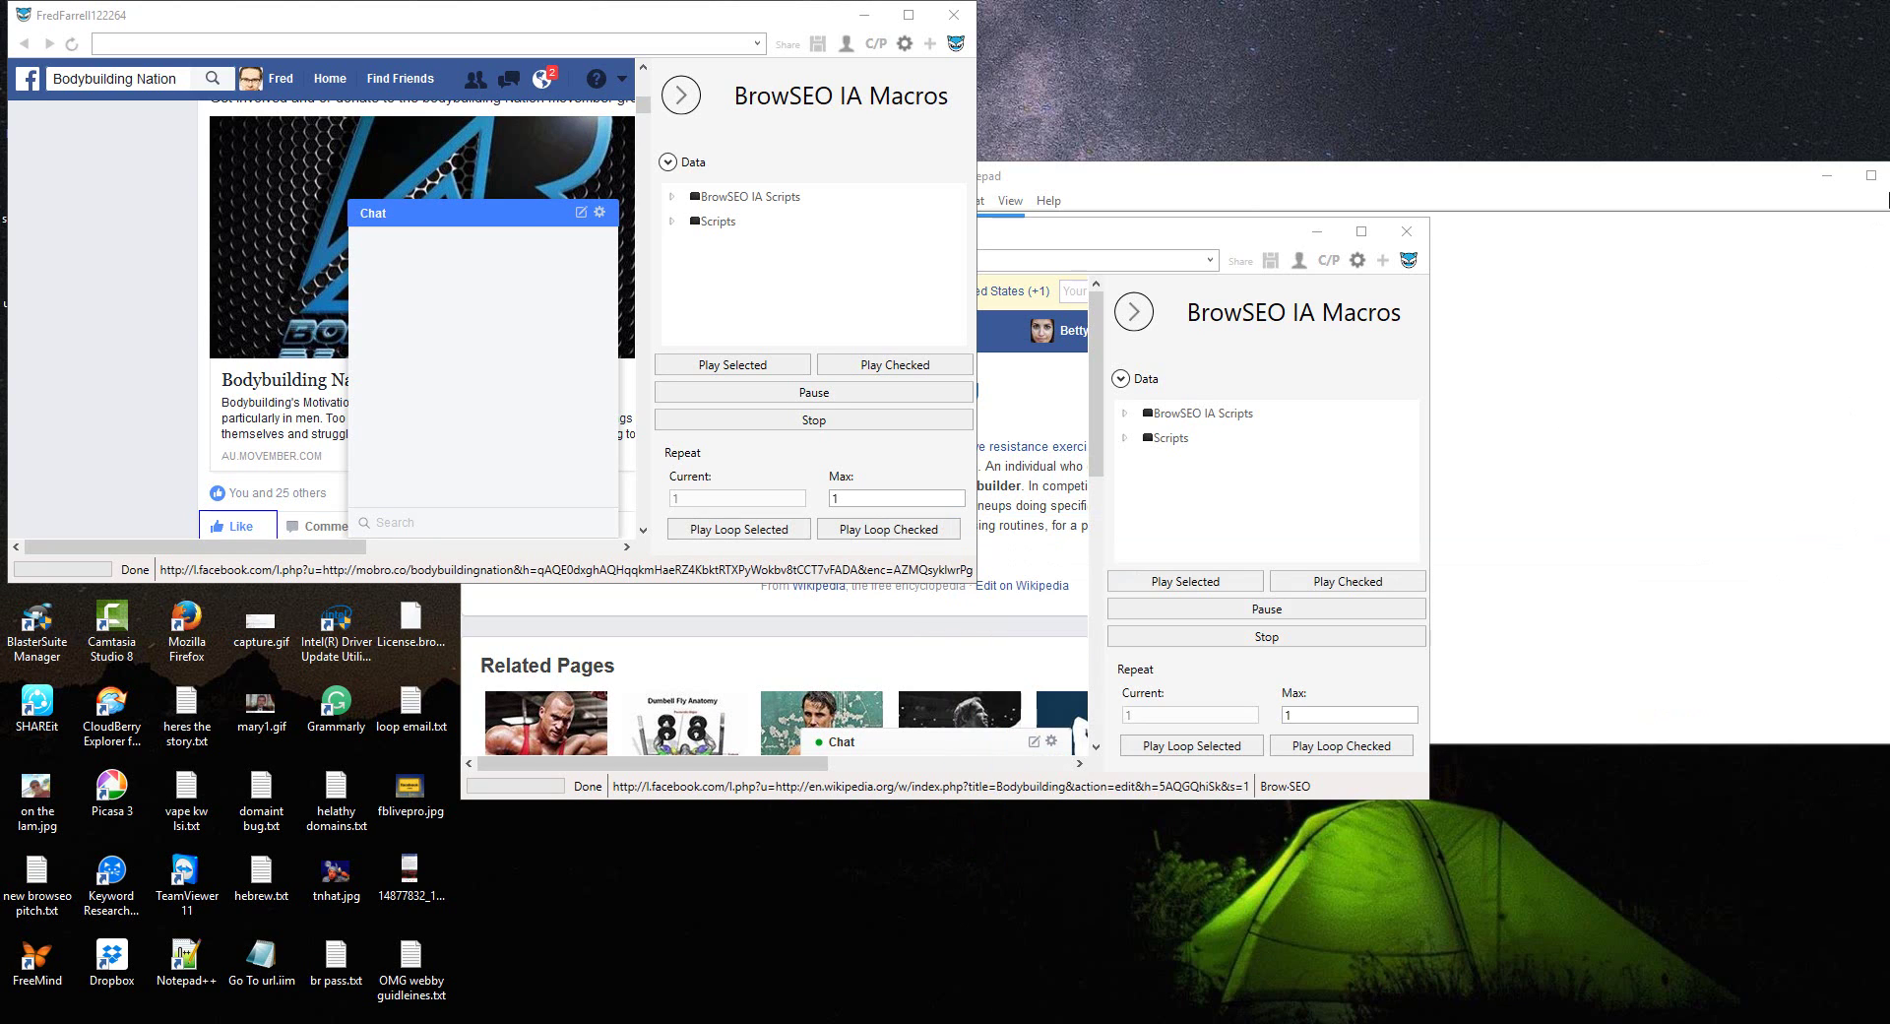
click(1885, 187)
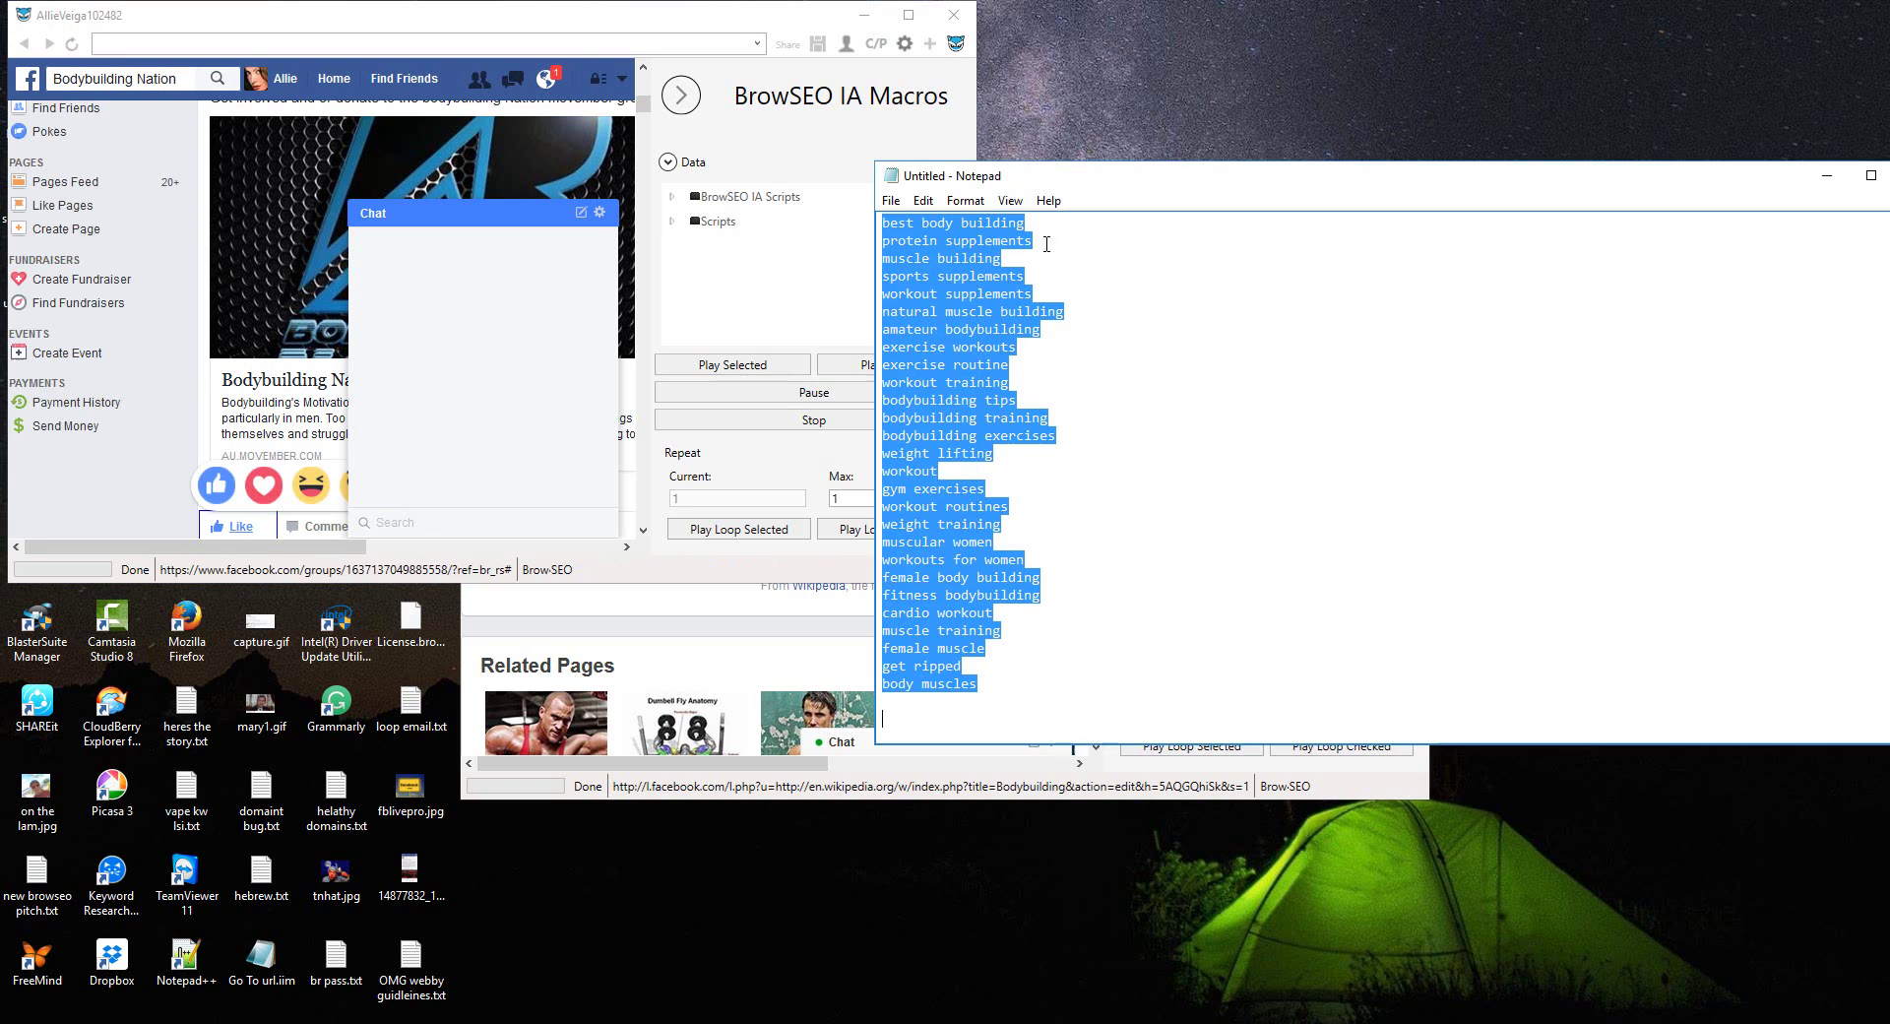
click(944, 13)
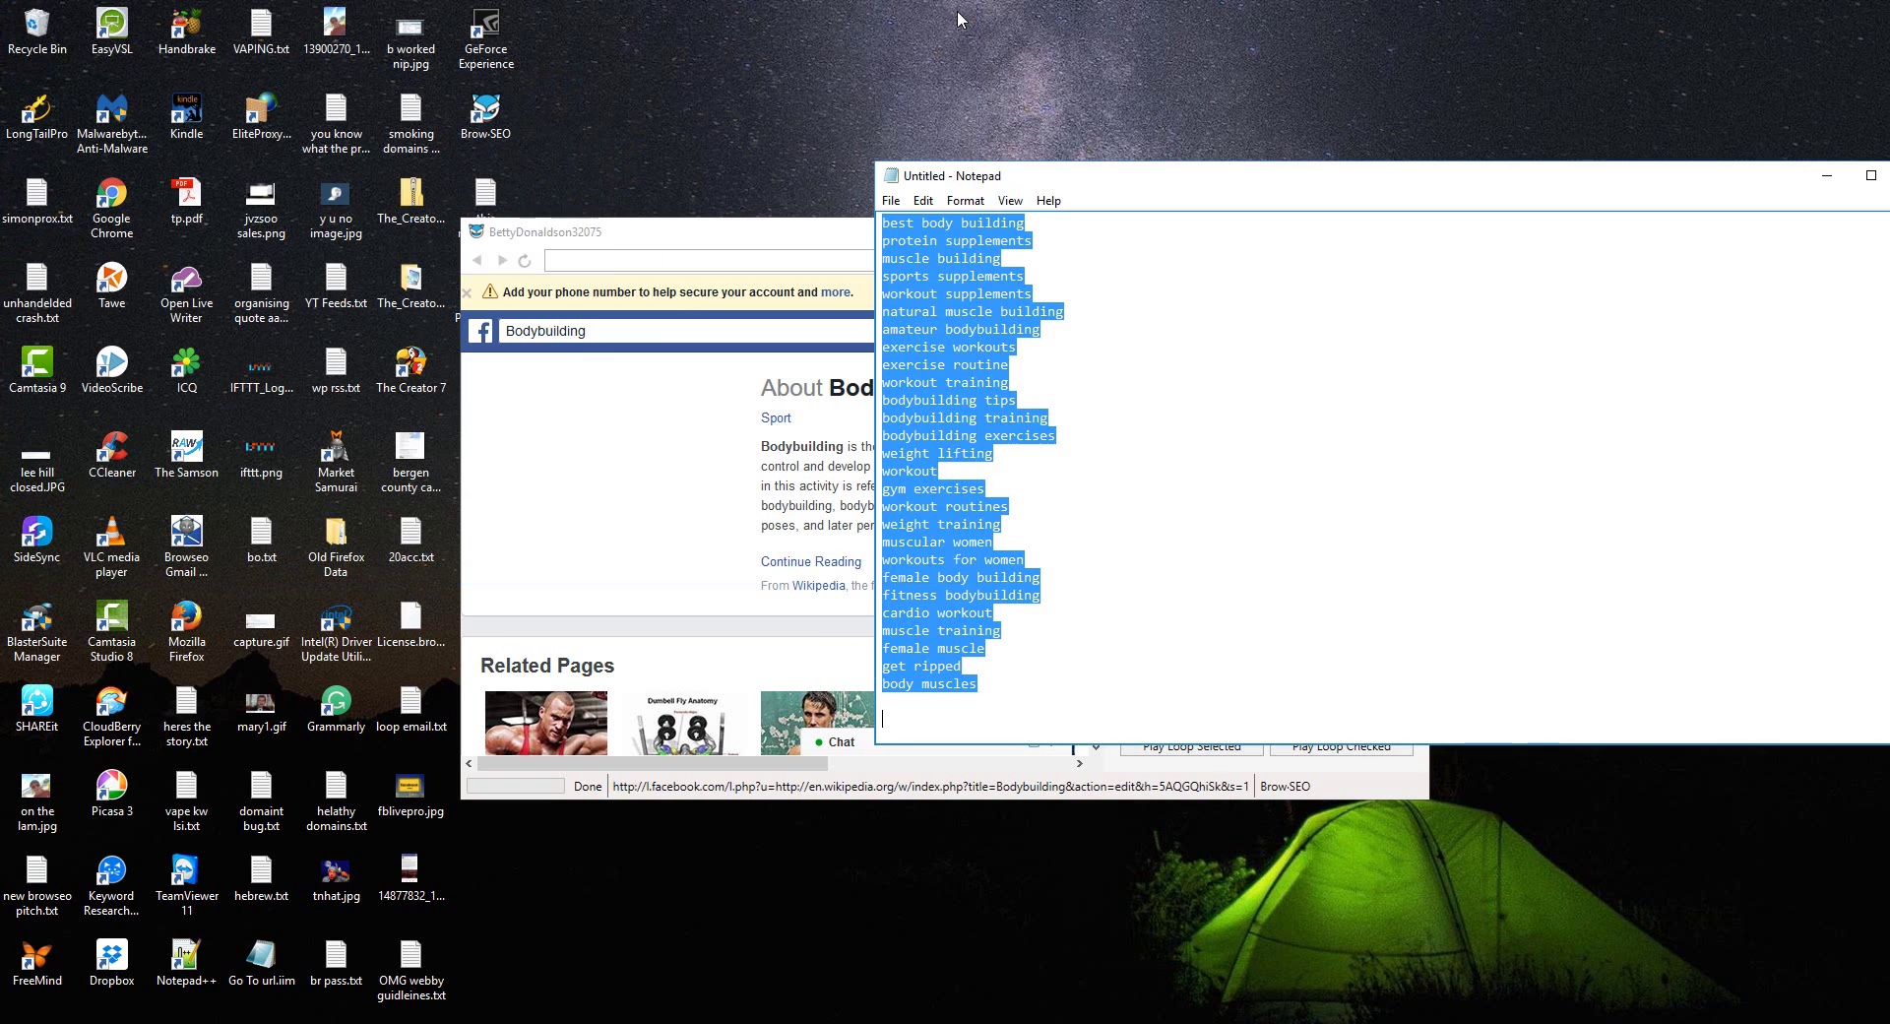
click(755, 233)
click(1406, 232)
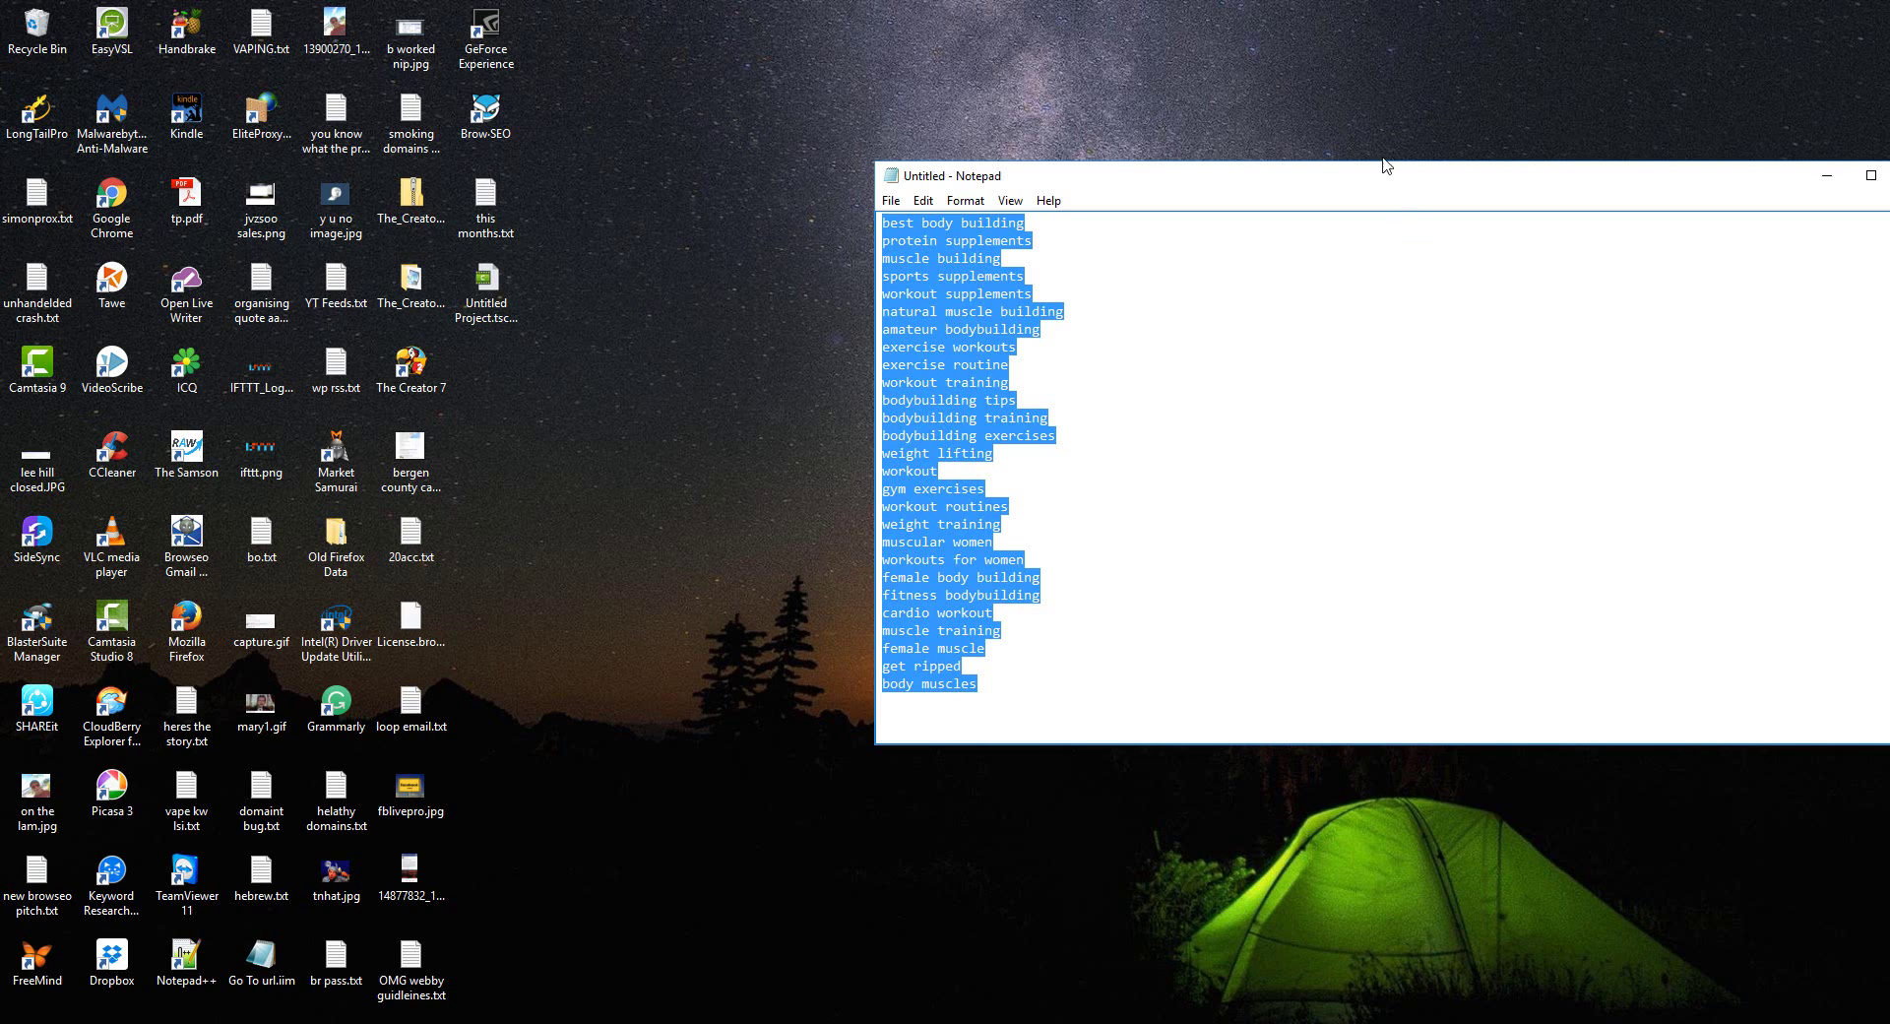
Step: Switch back to the main Brow-SEO window, uncheck the FB Like Posts By URL macro and delete all URLs from the datasource
drag(1794, 187, 1717, 181)
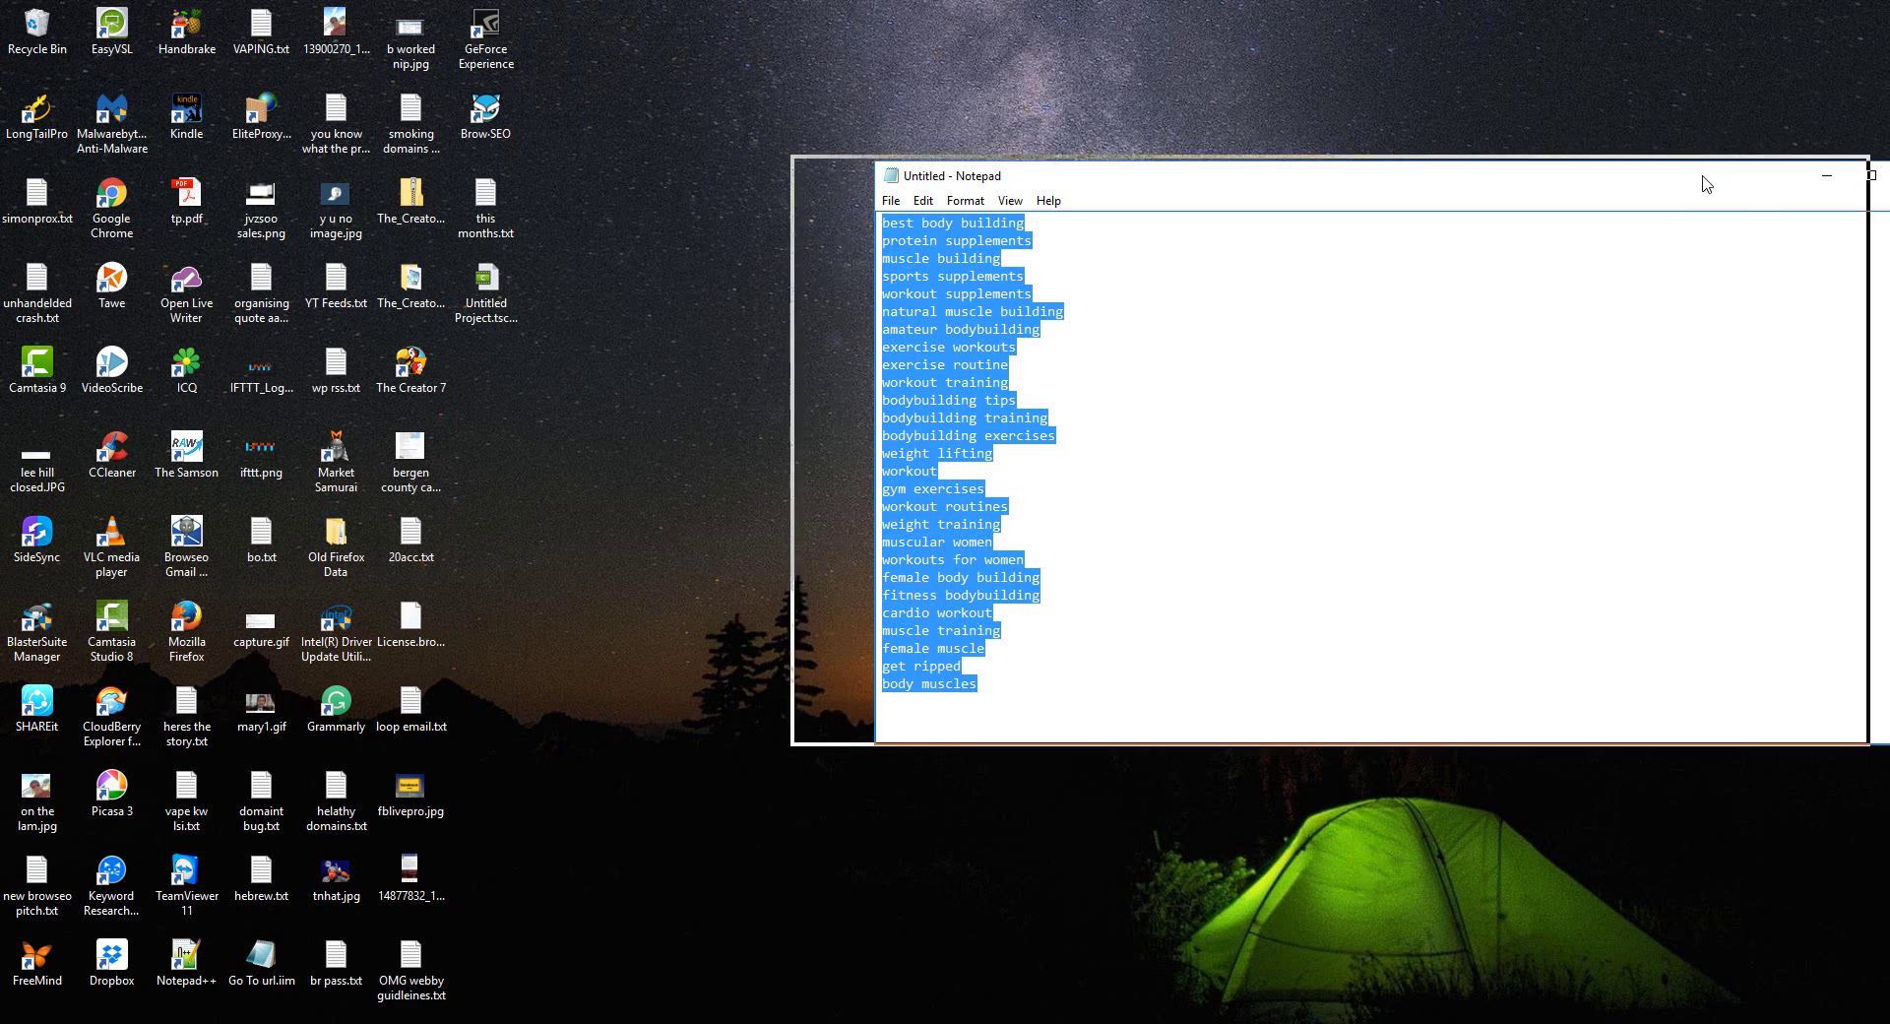
key(alt+Tab)
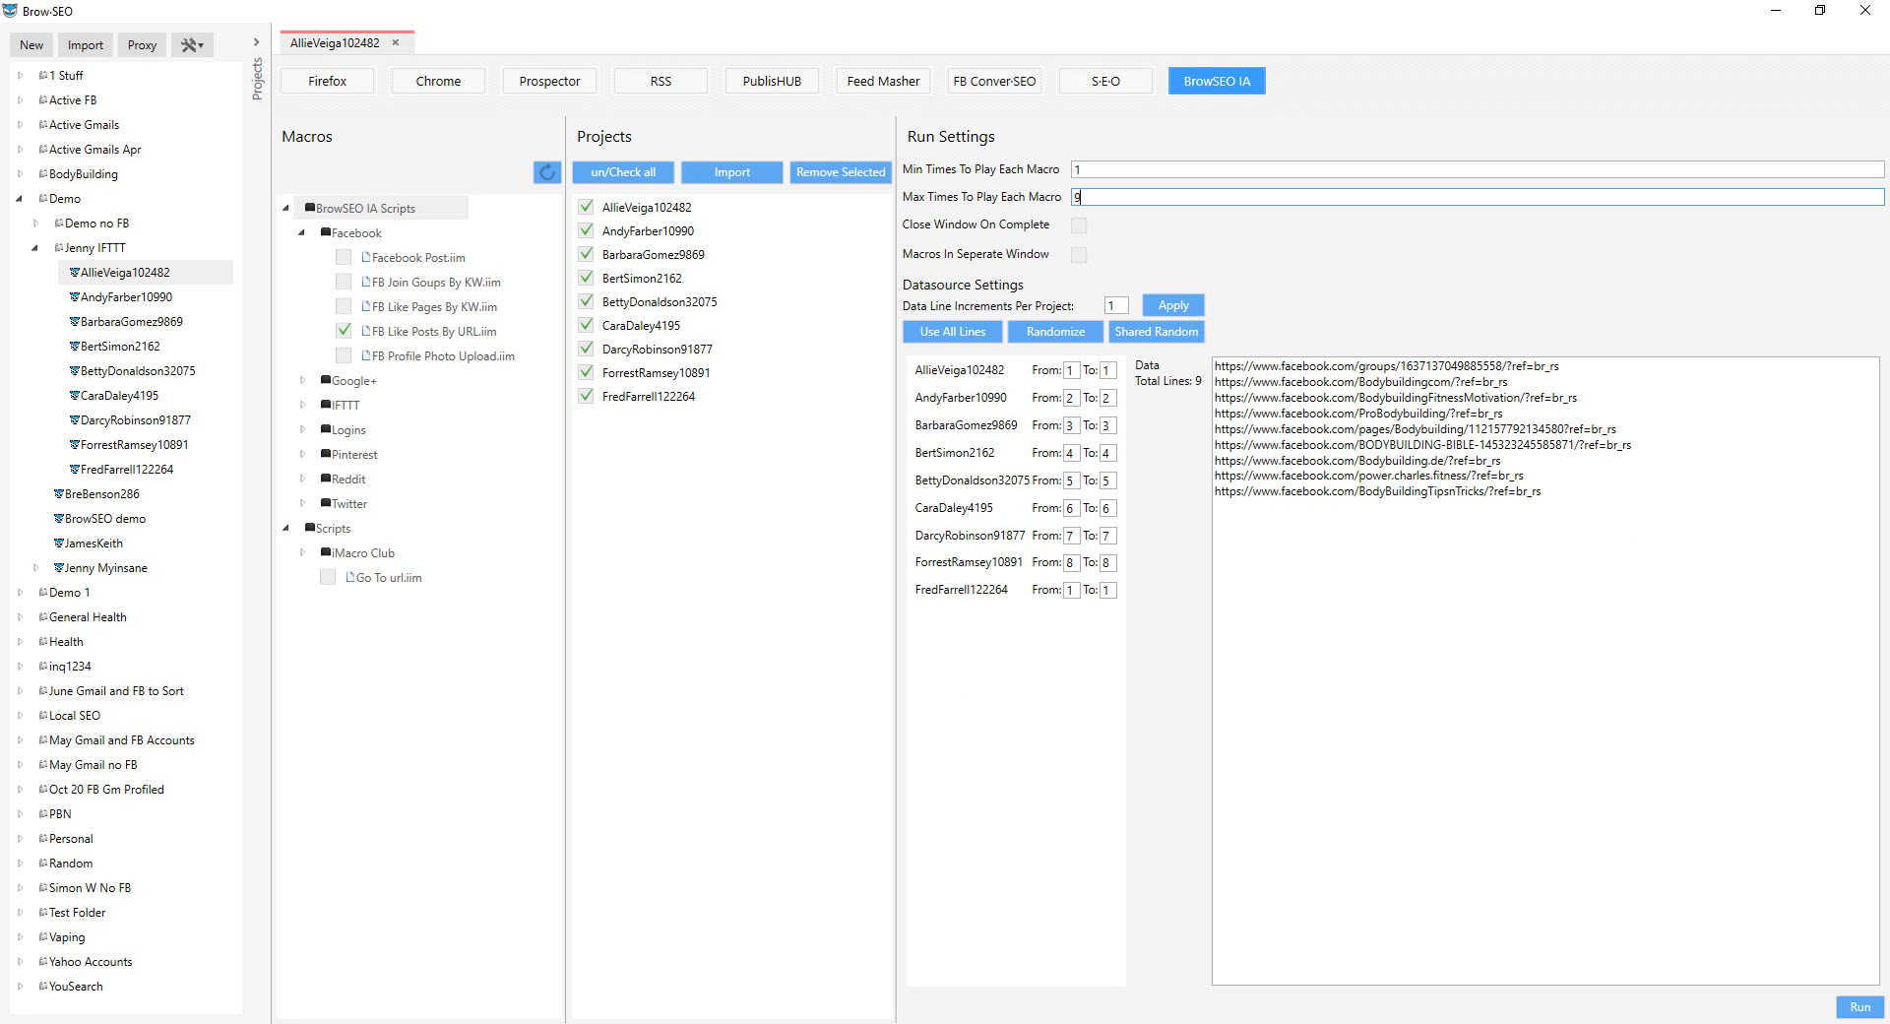
drag(1578, 497, 1159, 369)
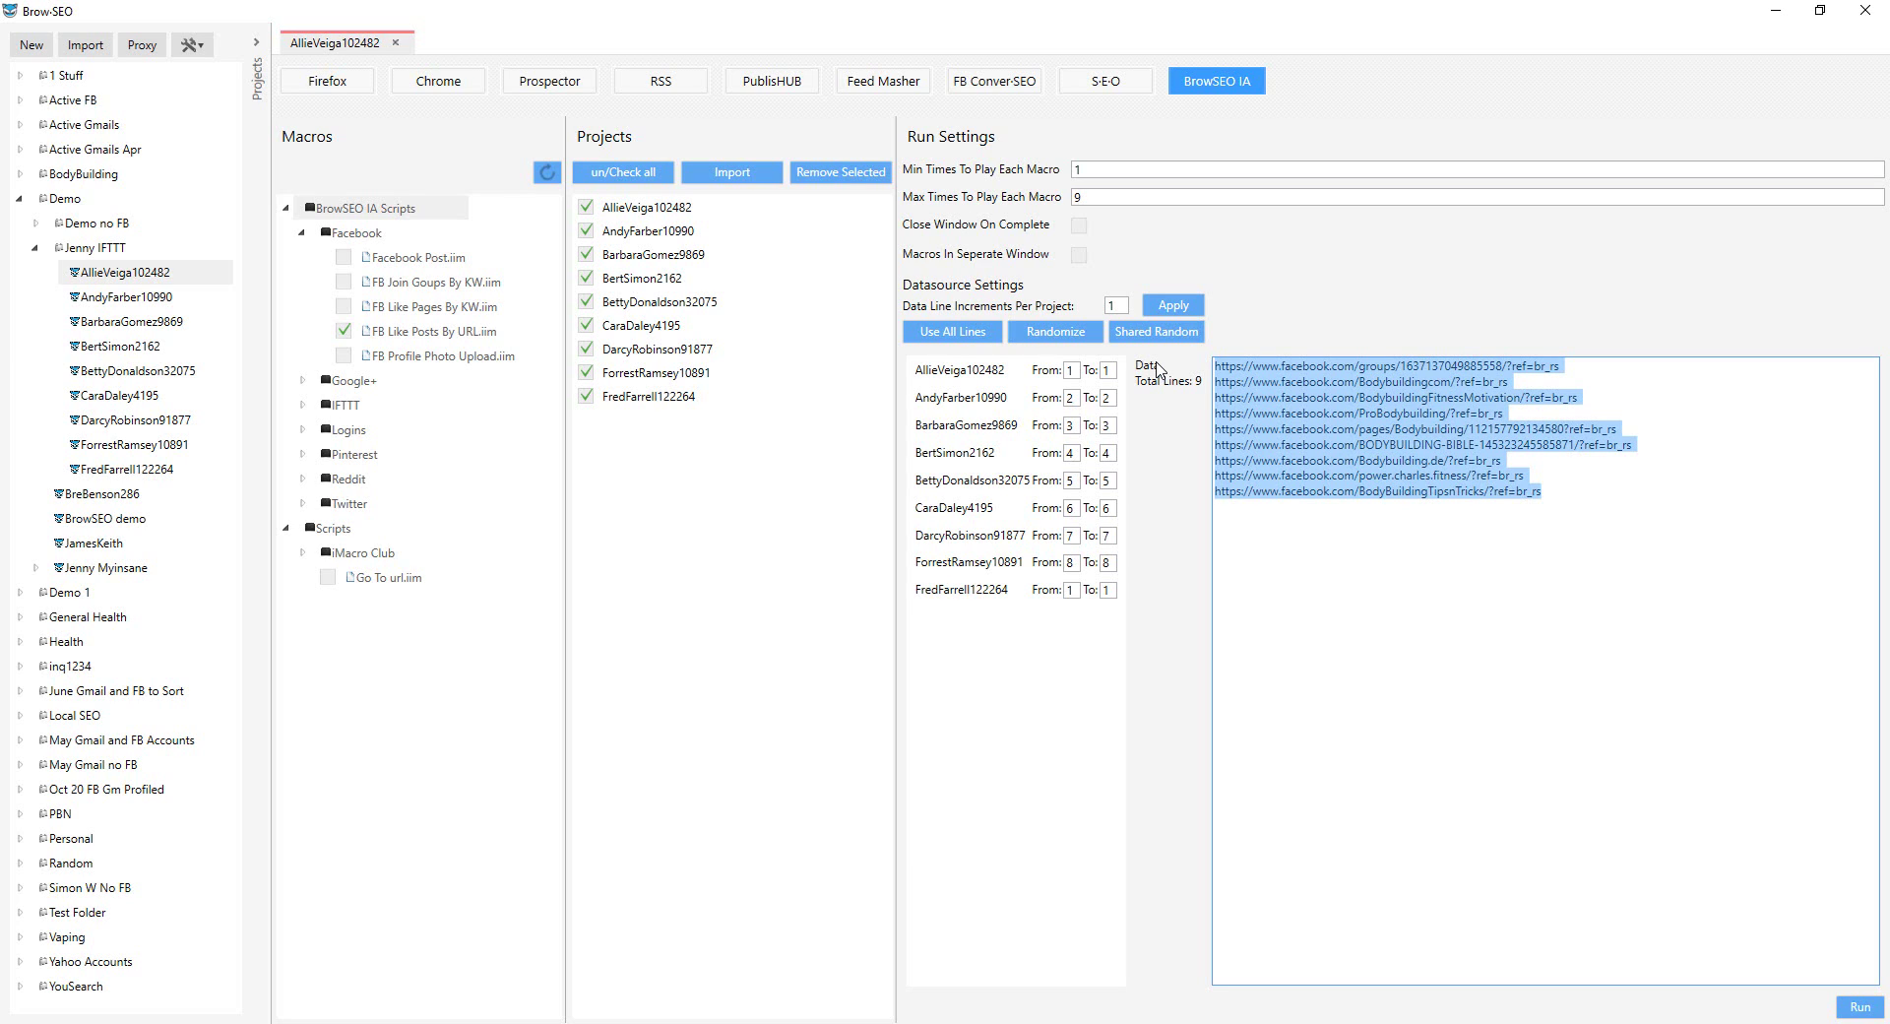
click(341, 338)
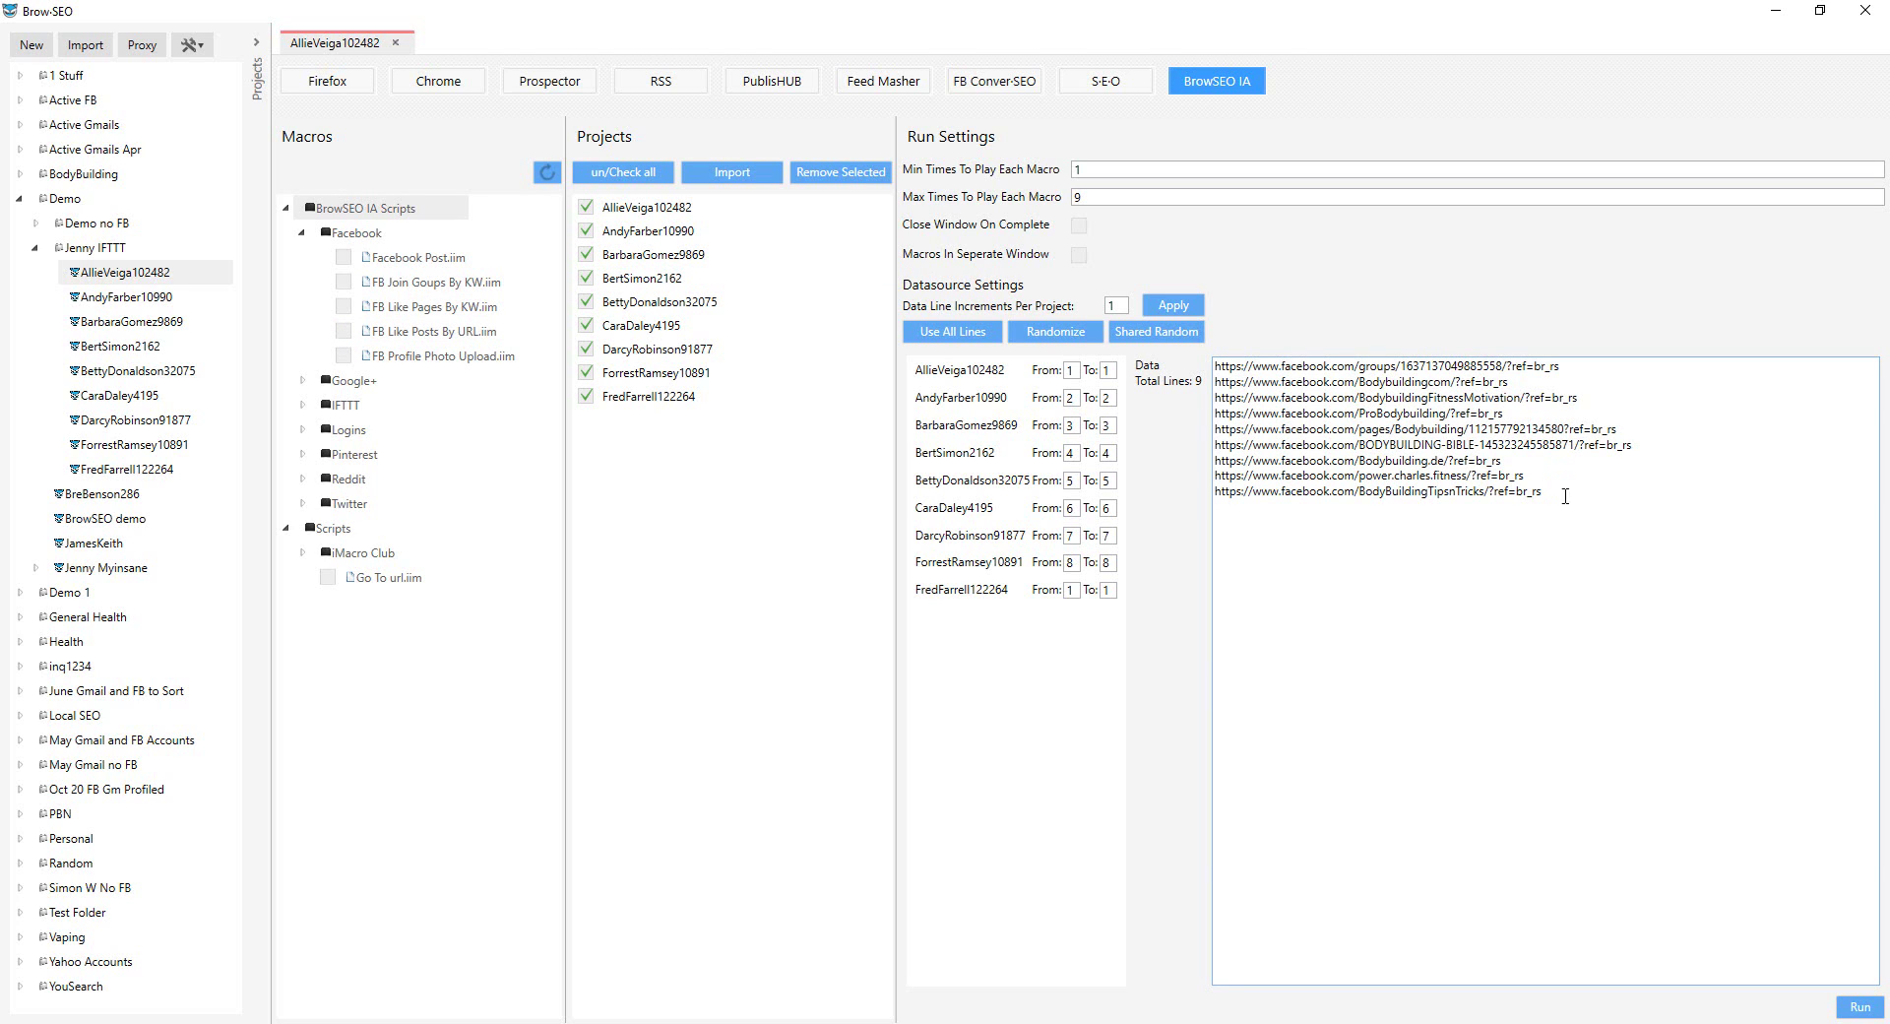
drag(1566, 495, 985, 261)
key(Delete)
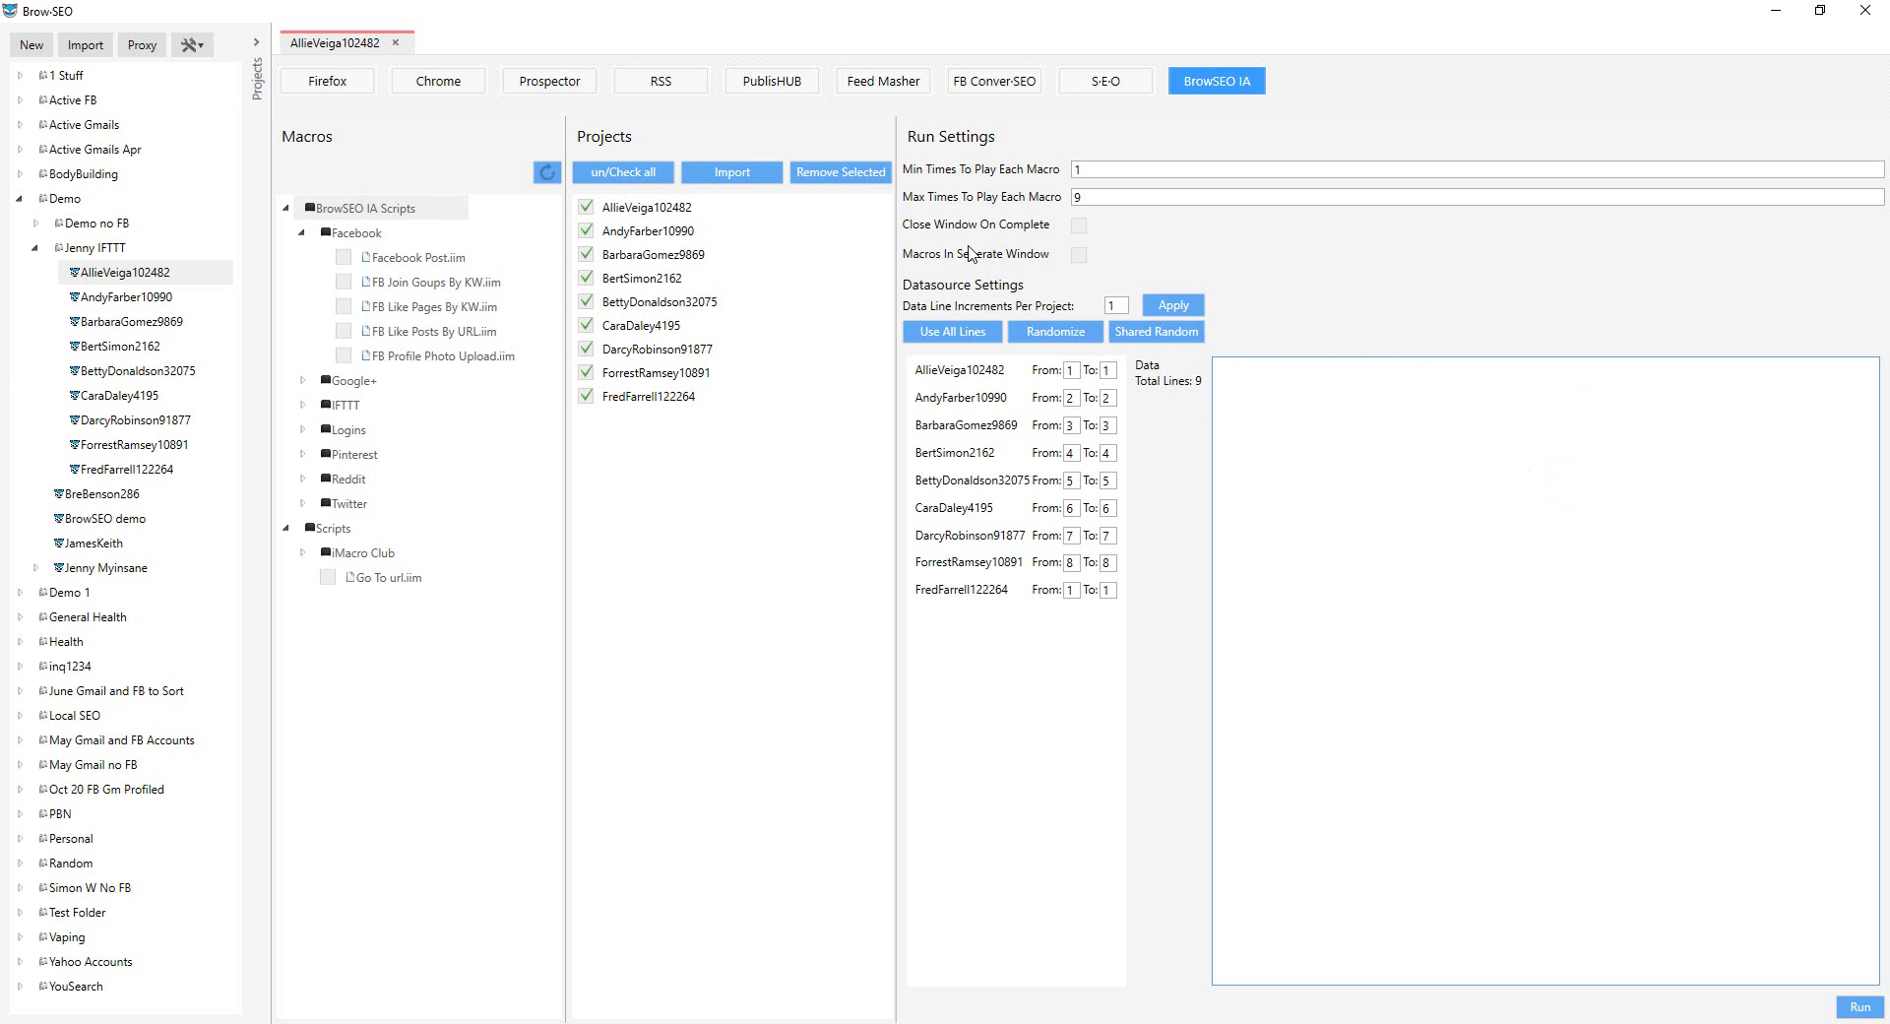
click(286, 211)
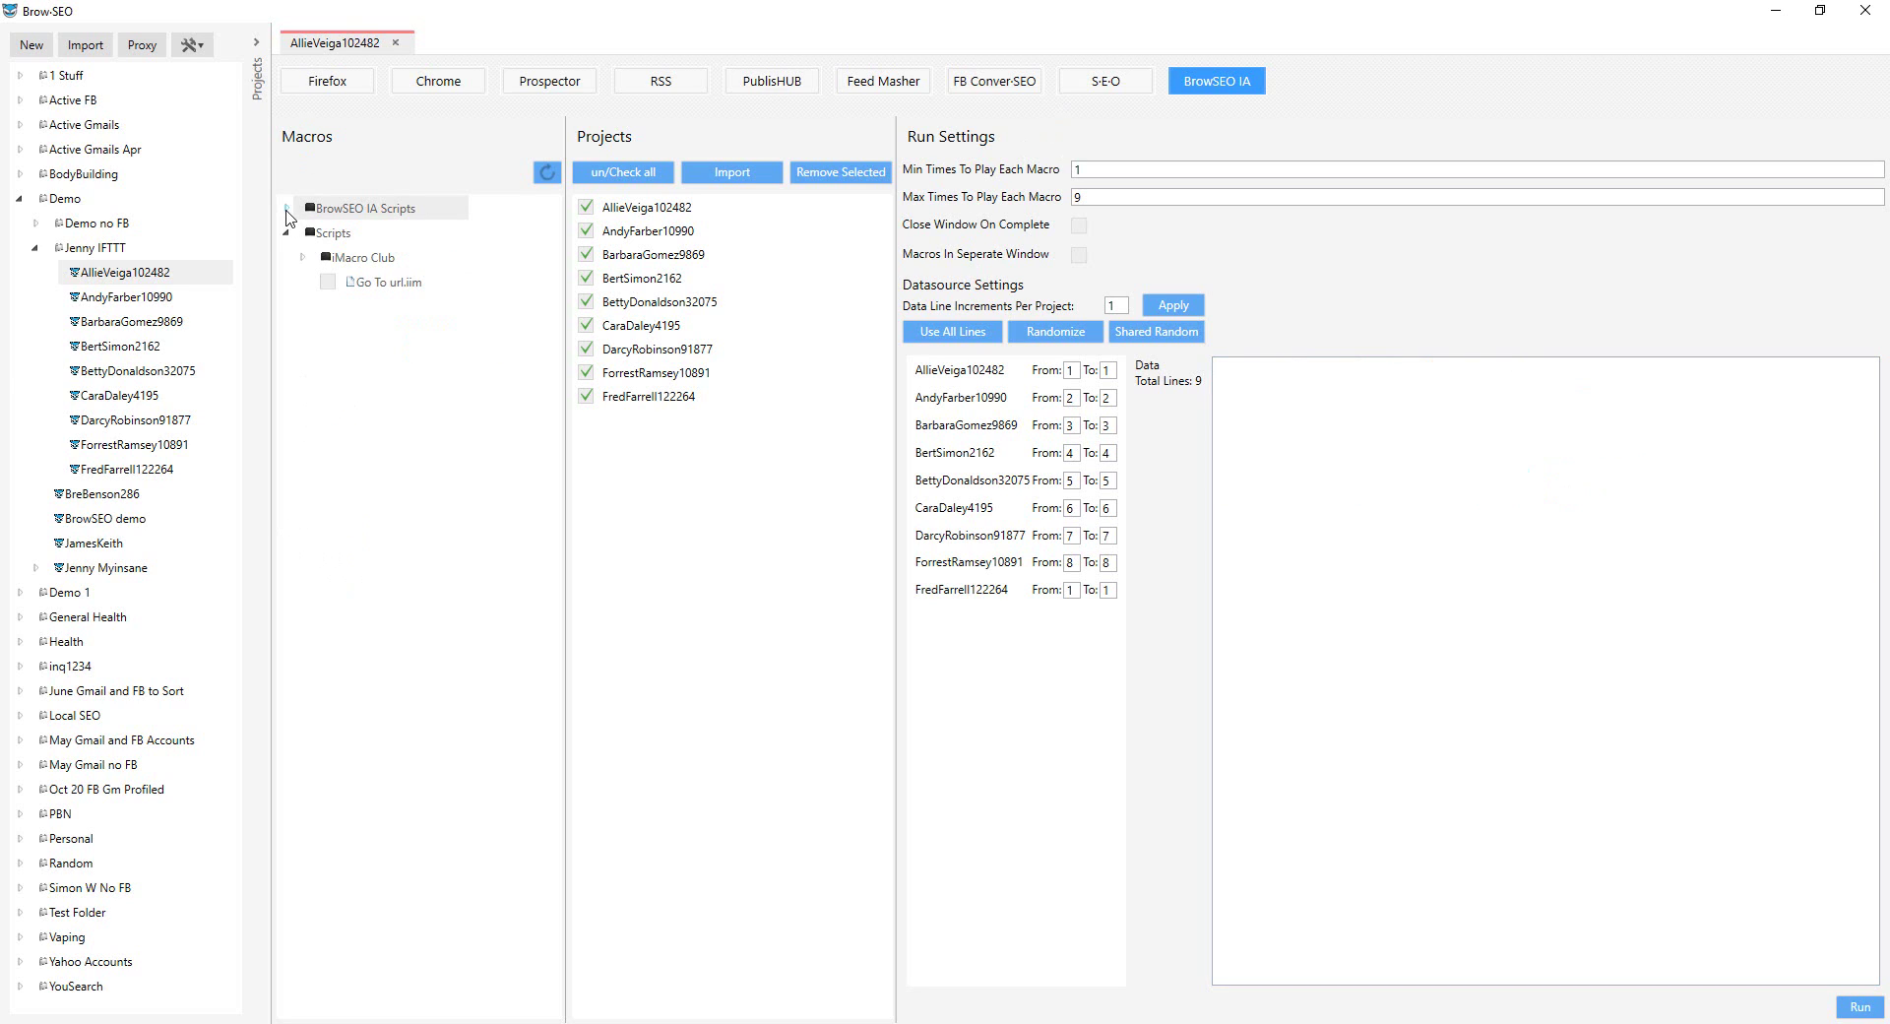
click(286, 209)
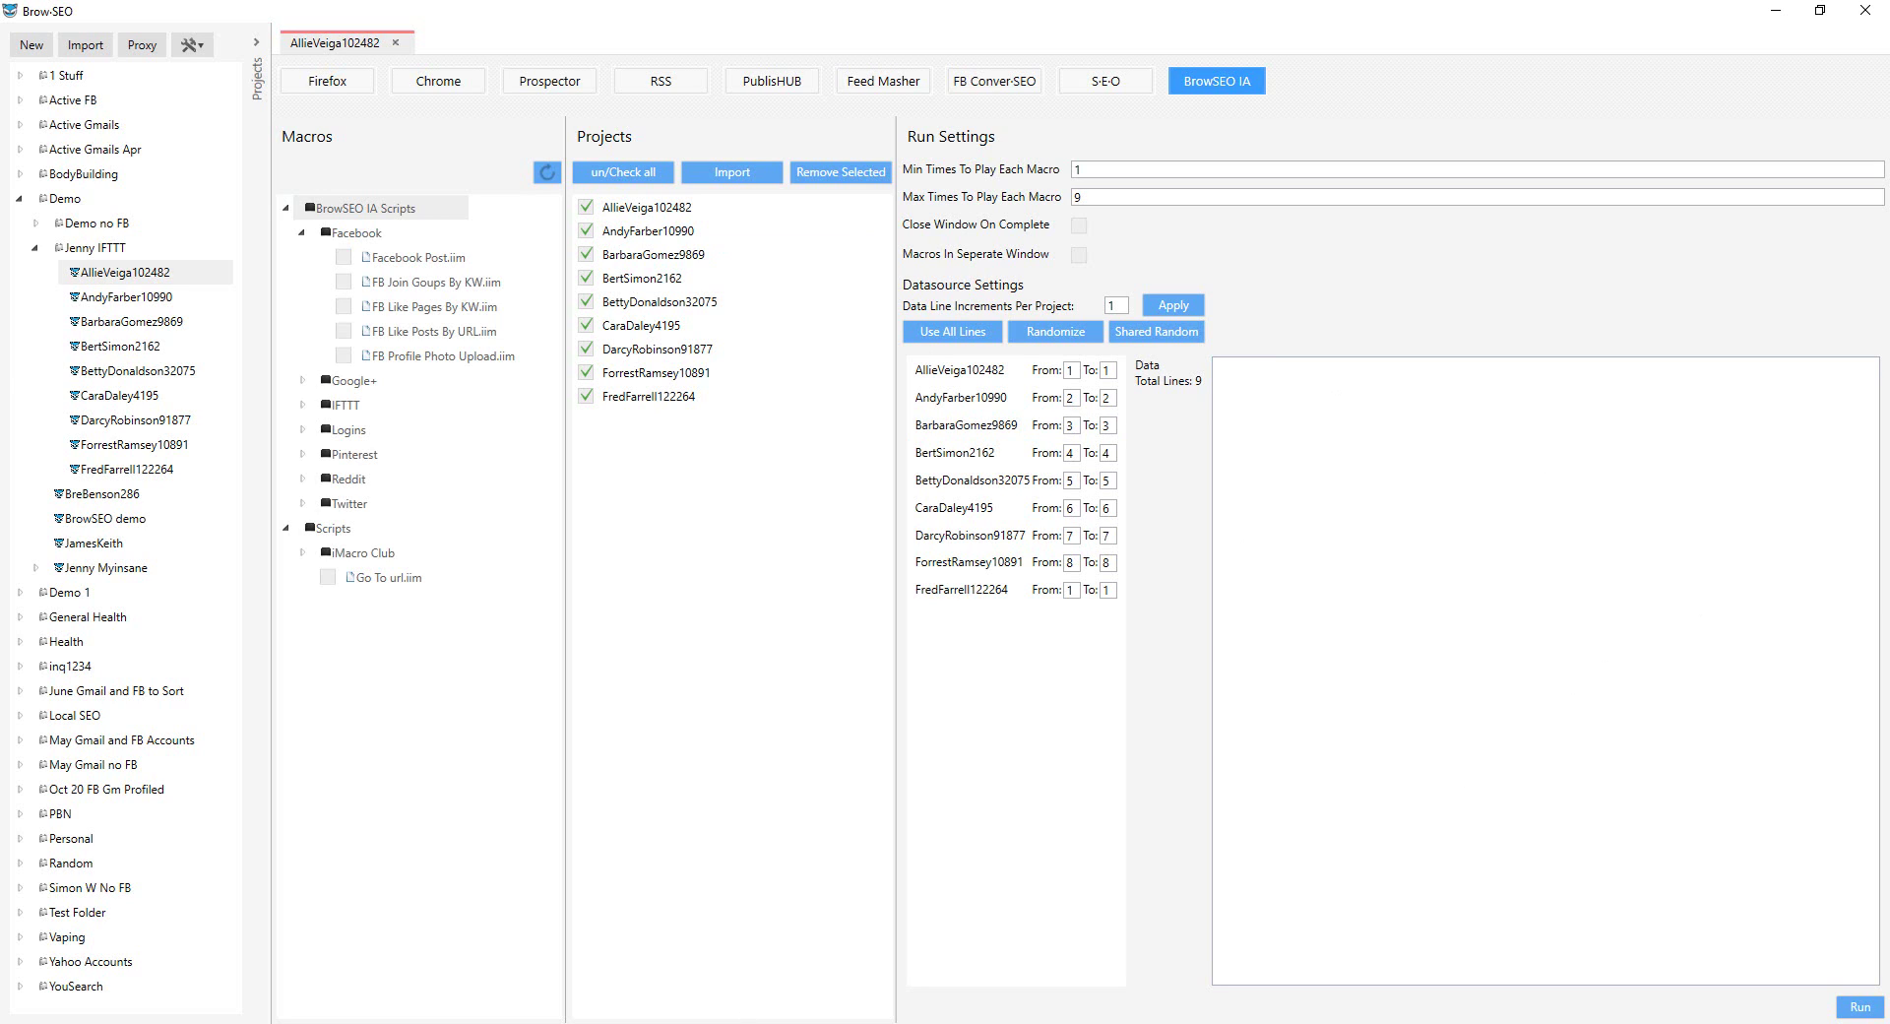
key(F10)
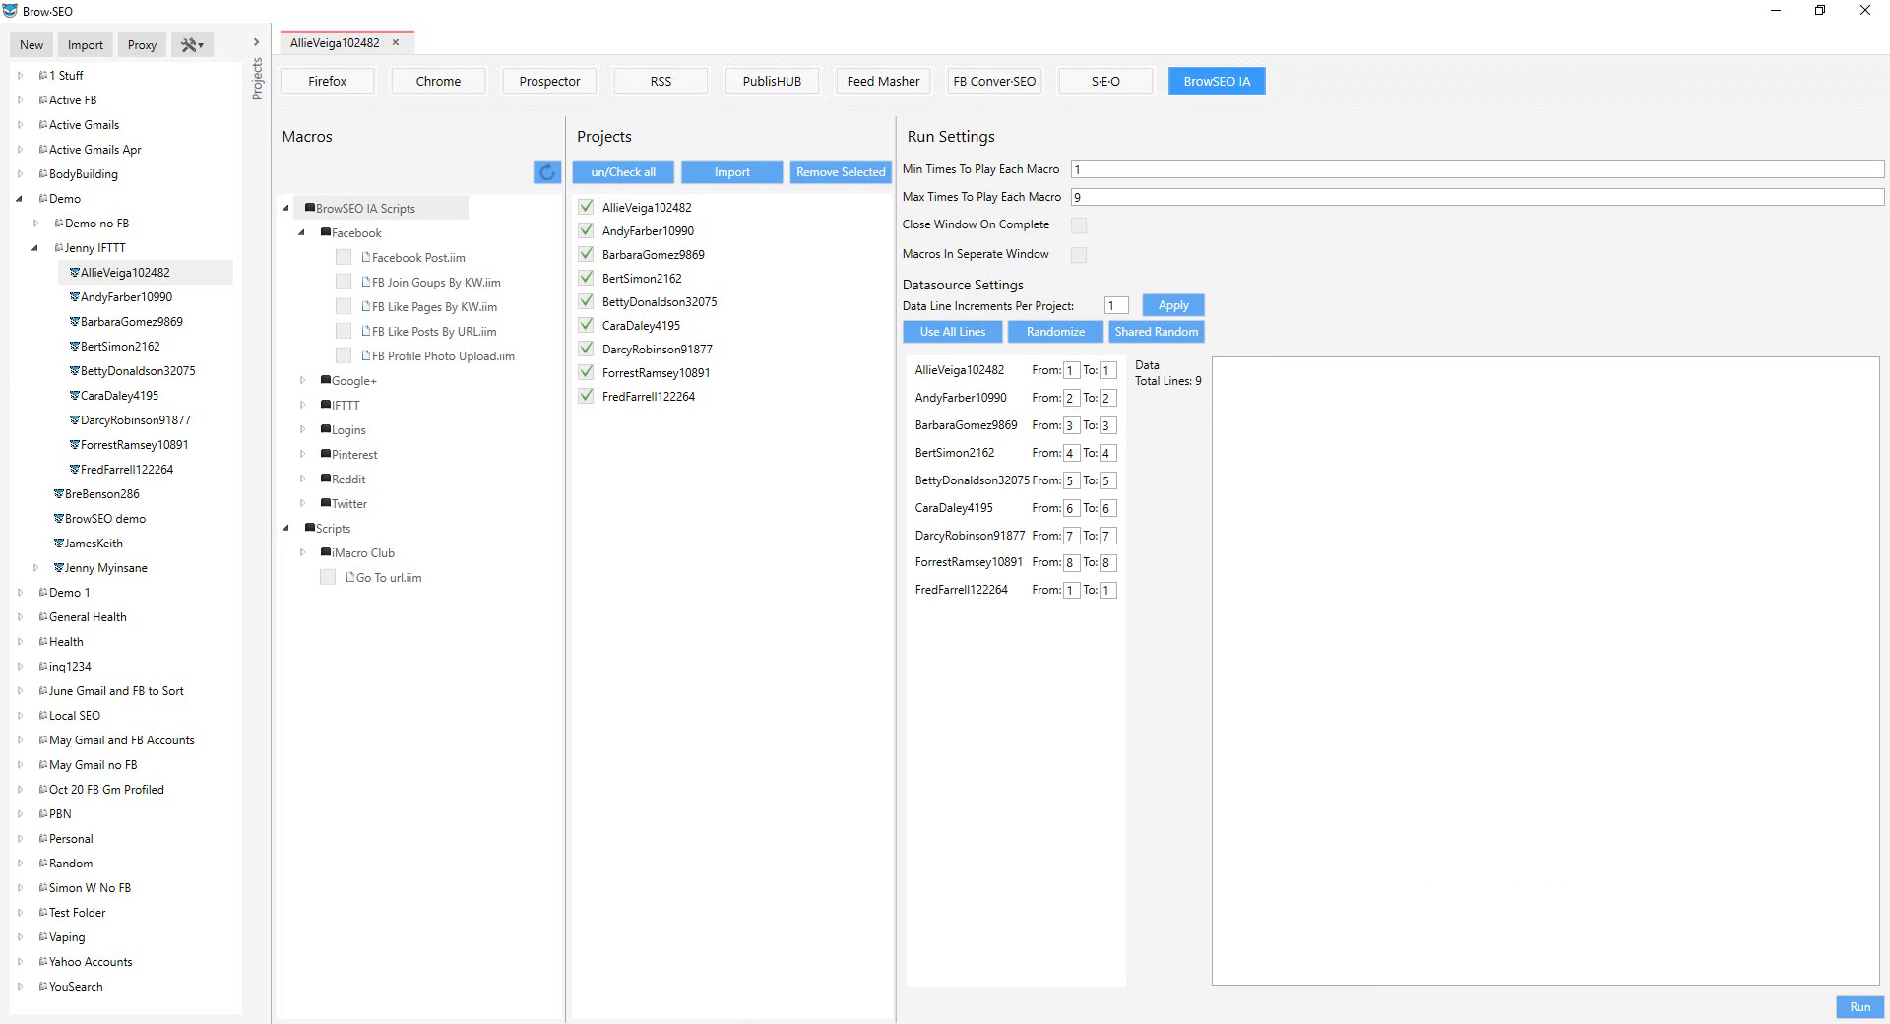